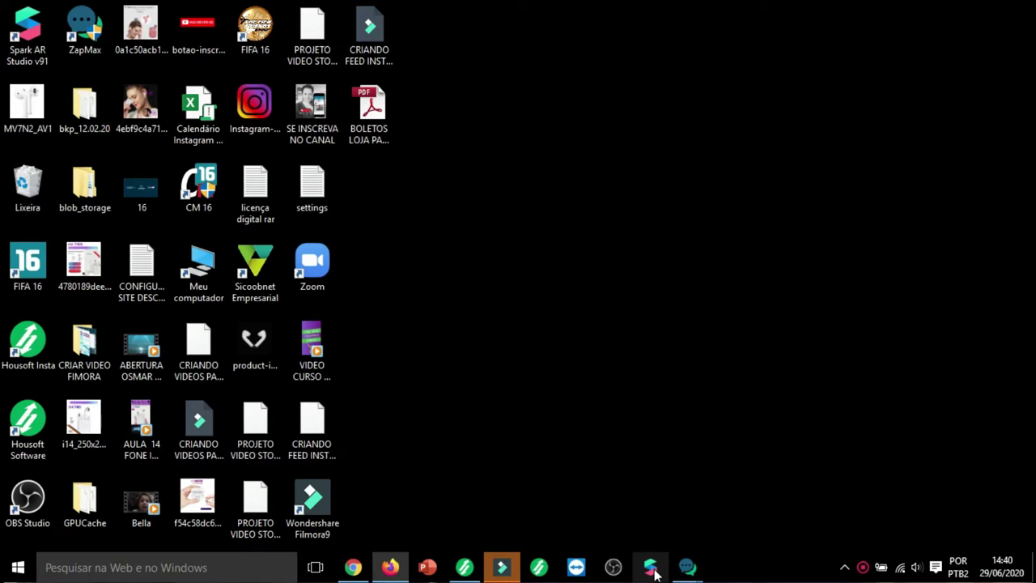
- Search for "spark ar studio download" in Chrome and open the Uptodown page for Spark AR Studio v91
{"action": "left_click", "coordinate": [354, 566]}
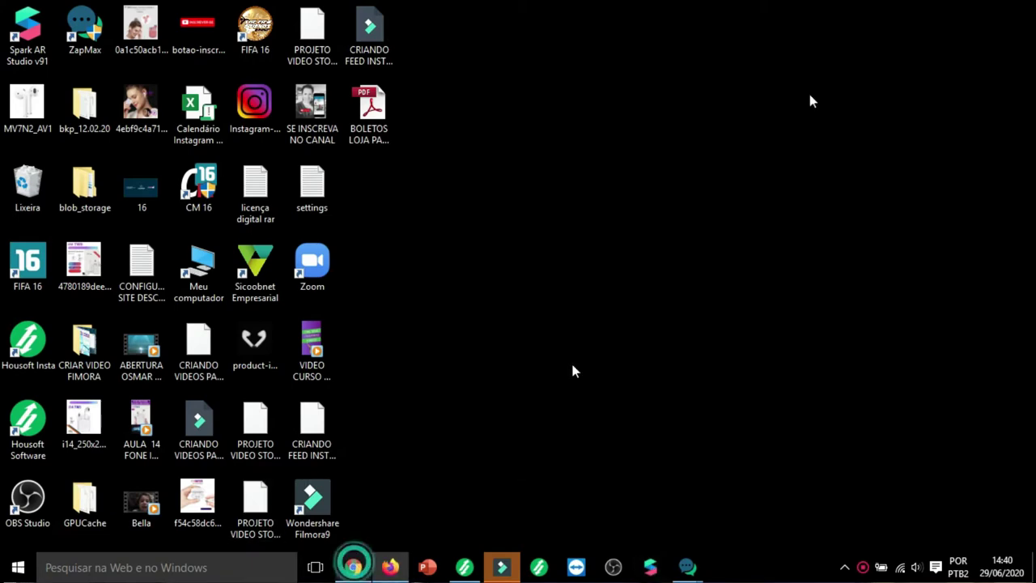
{"action": "left_click", "coordinate": [883, 13]}
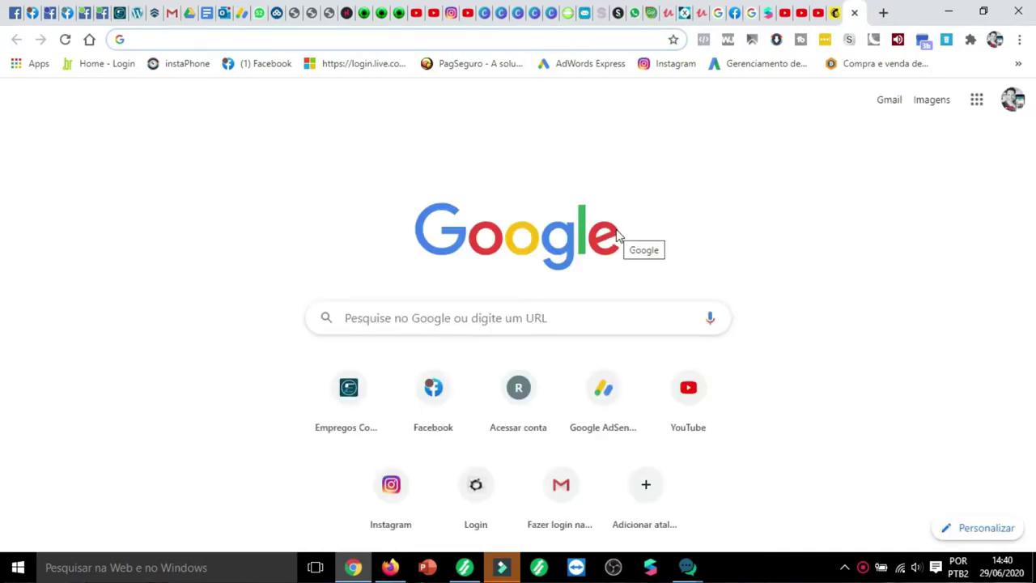
{"action": "type", "text": "spark ar"}
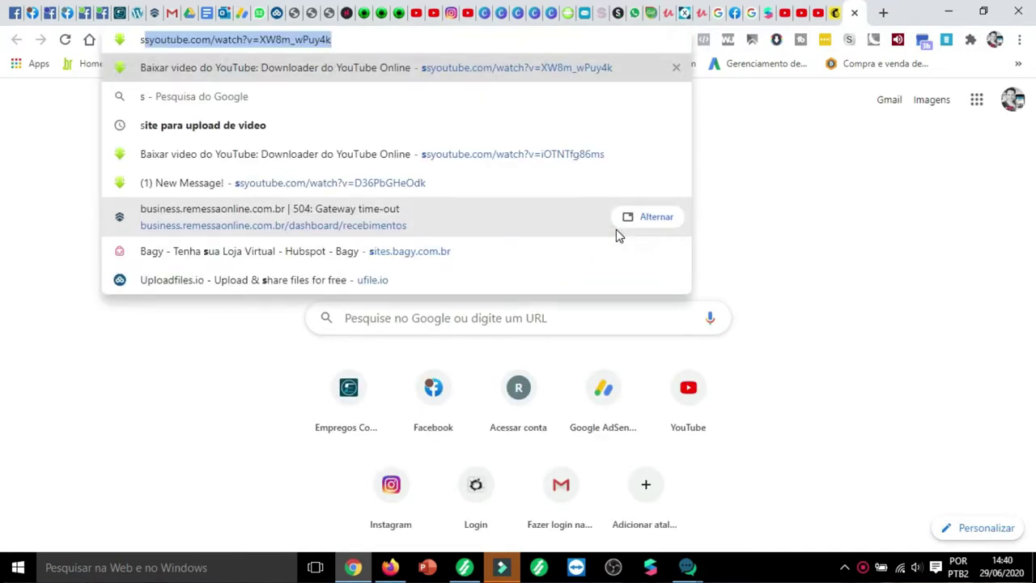
{"action": "key", "text": "Down"}
{"action": "key", "text": "Return"}
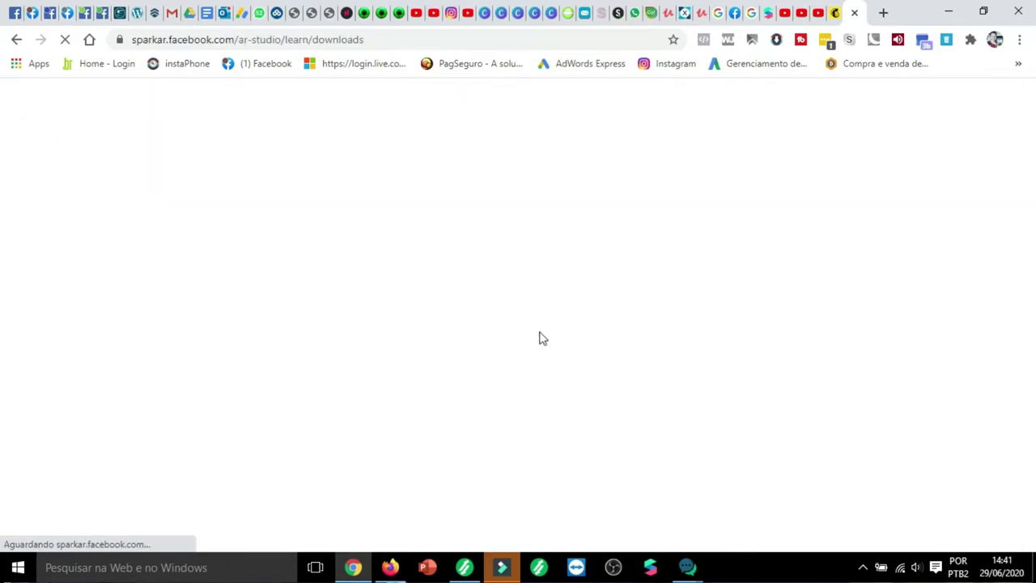
{"action": "left_click", "coordinate": [17, 40]}
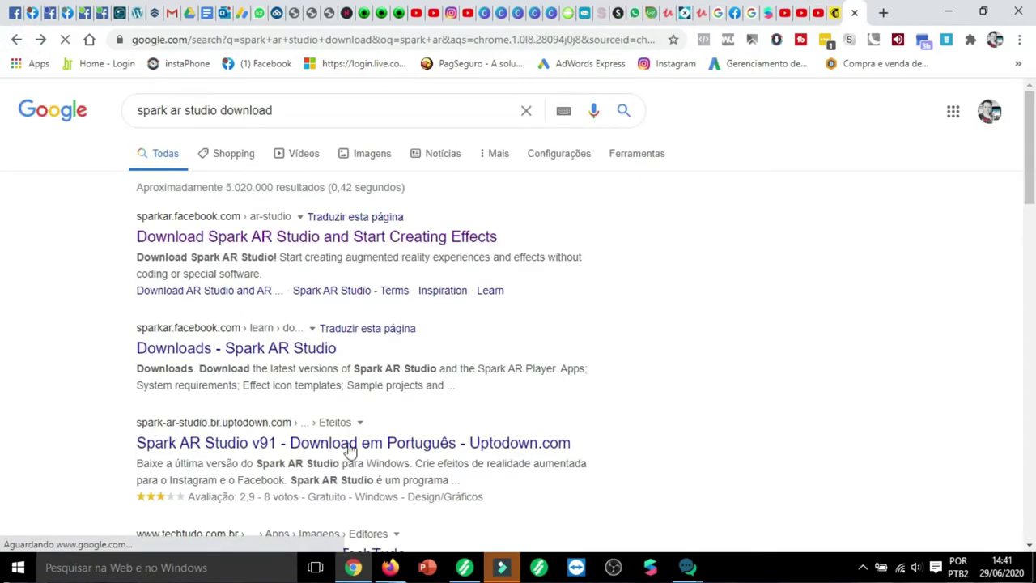
{"action": "left_click", "coordinate": [349, 448]}
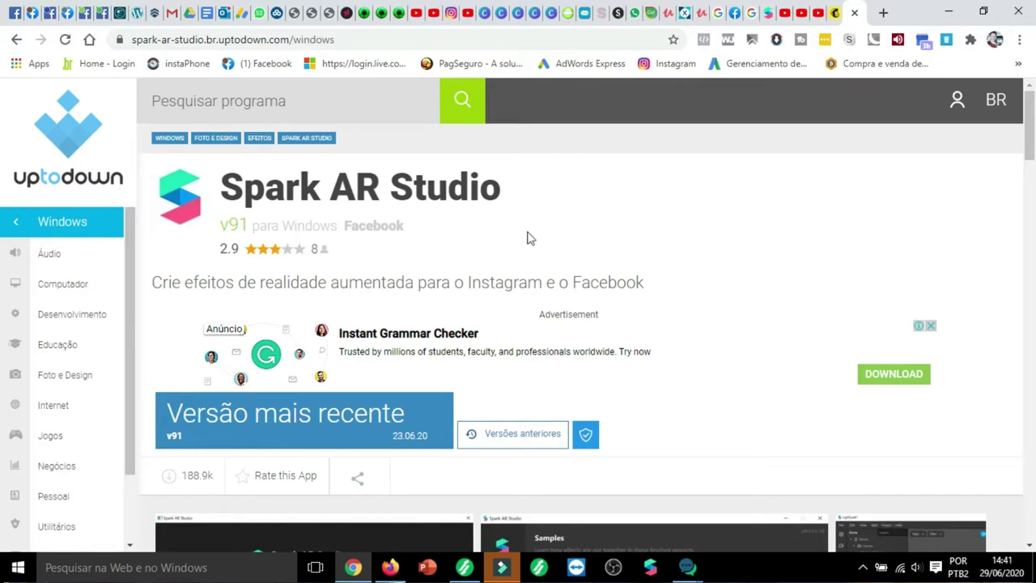
- Look over the Uptodown download page for Spark AR Studio v91 and minimise the browser
{"action": "right_click", "coordinate": [652, 570]}
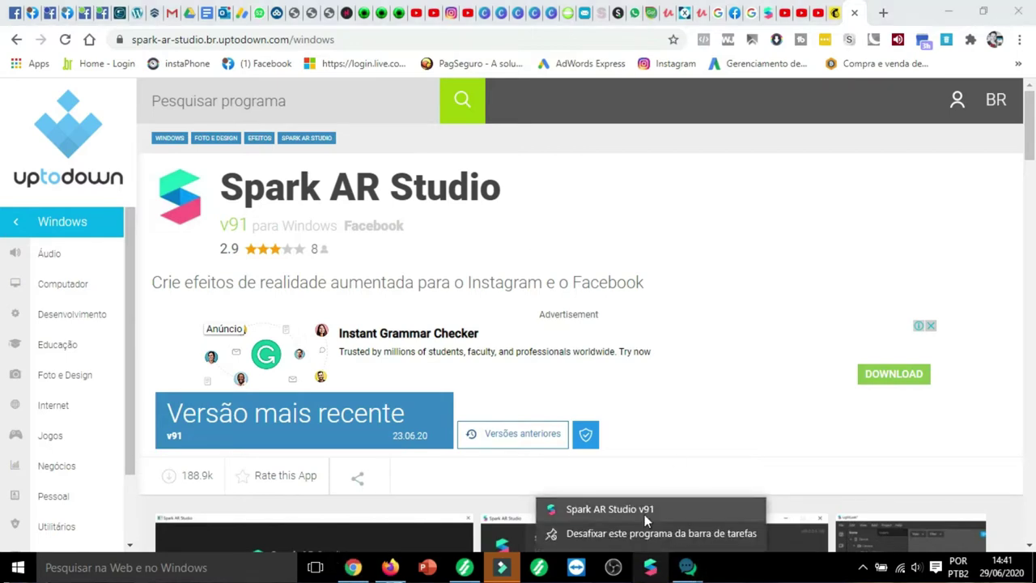
{"action": "left_click", "coordinate": [700, 332]}
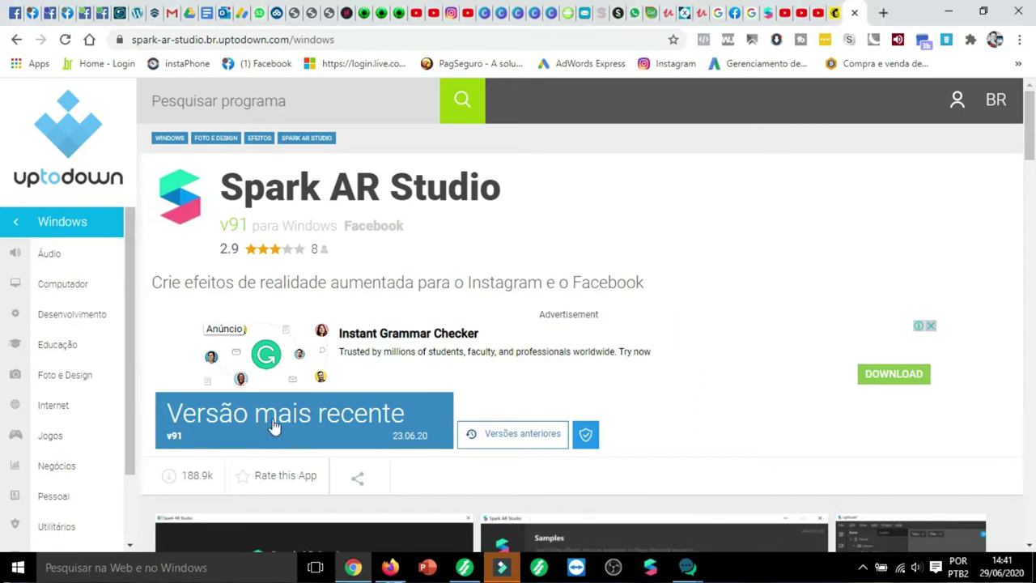
{"action": "scroll", "coordinate": [499, 240], "scroll_direction": "down", "scroll_amount": 3}
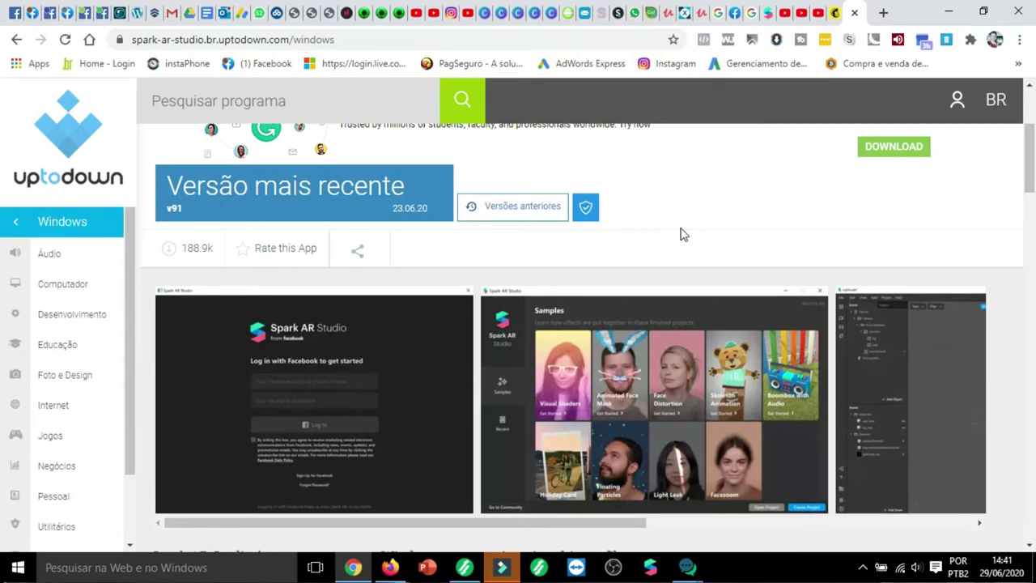
{"action": "scroll", "coordinate": [679, 235], "scroll_direction": "up", "scroll_amount": 2}
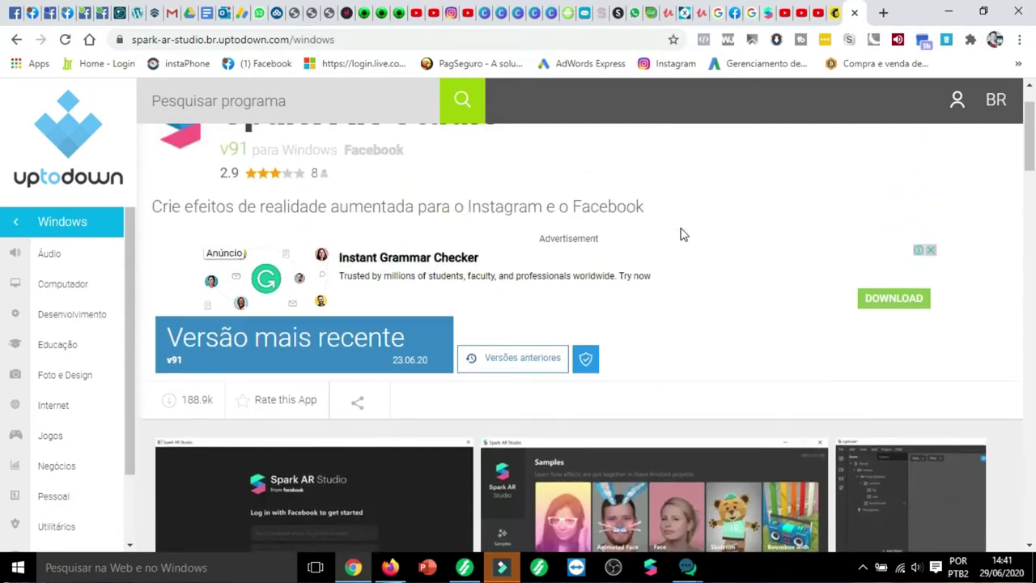
{"action": "scroll", "coordinate": [680, 234], "scroll_direction": "up", "scroll_amount": 1}
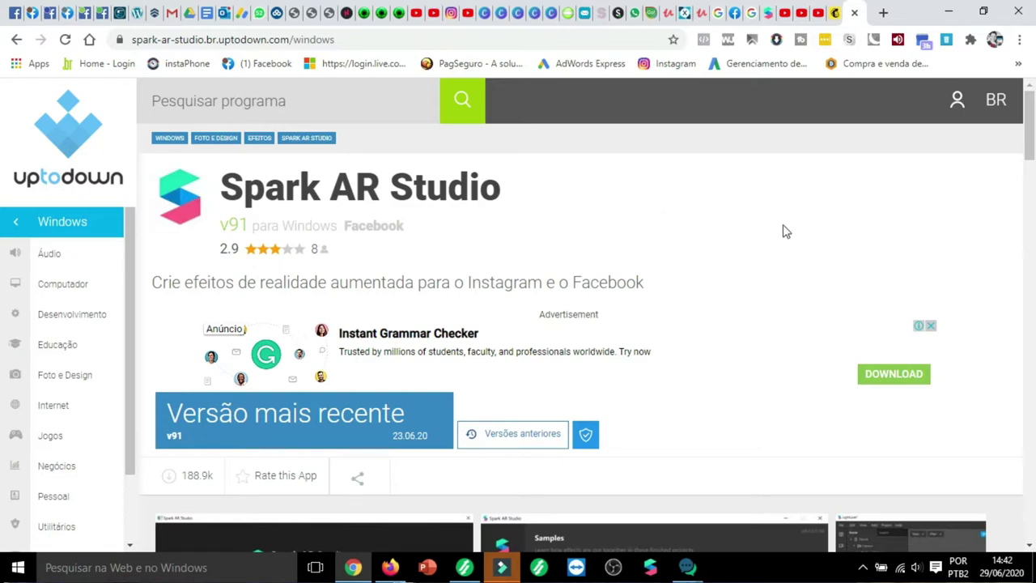
{"action": "left_click", "coordinate": [947, 12]}
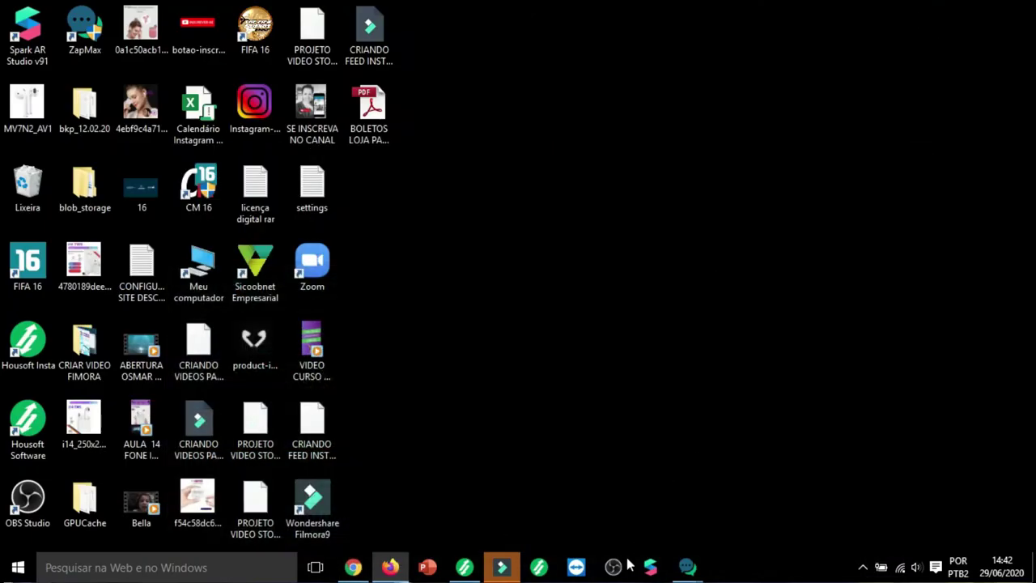
- Switch to Spark AR Studio, enlarge the iPhone 8 preview to view the green sign effect, and maximise the window
{"action": "left_click", "coordinate": [652, 568]}
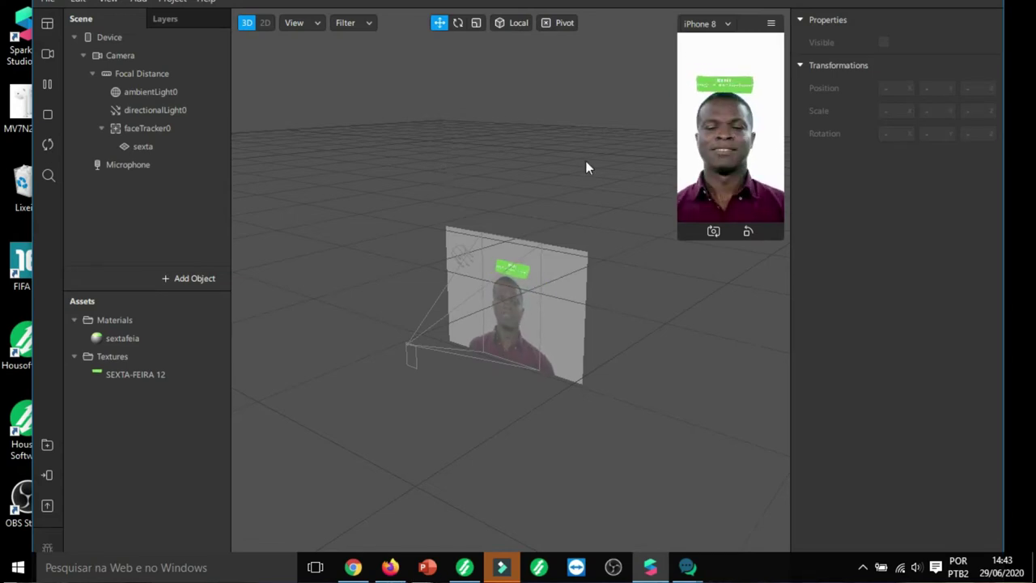
{"action": "left_click_drag", "start_coordinate": [686, 239], "coordinate": [641, 476]}
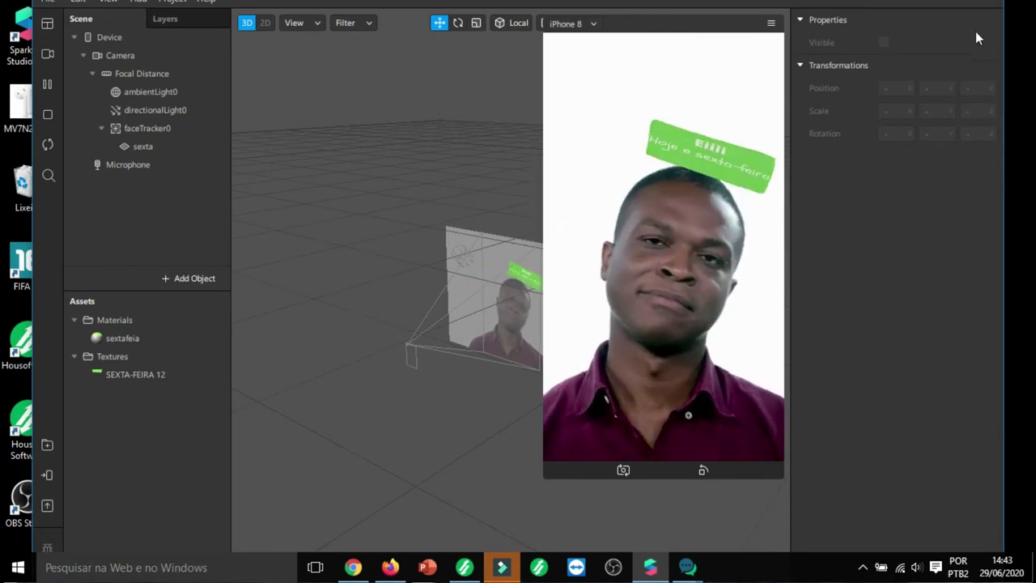
{"action": "left_click_drag", "start_coordinate": [987, 40], "coordinate": [861, 45]}
{"action": "left_click_drag", "start_coordinate": [735, 3], "coordinate": [707, 144]}
{"action": "left_click_drag", "start_coordinate": [606, 154], "coordinate": [712, 7]}
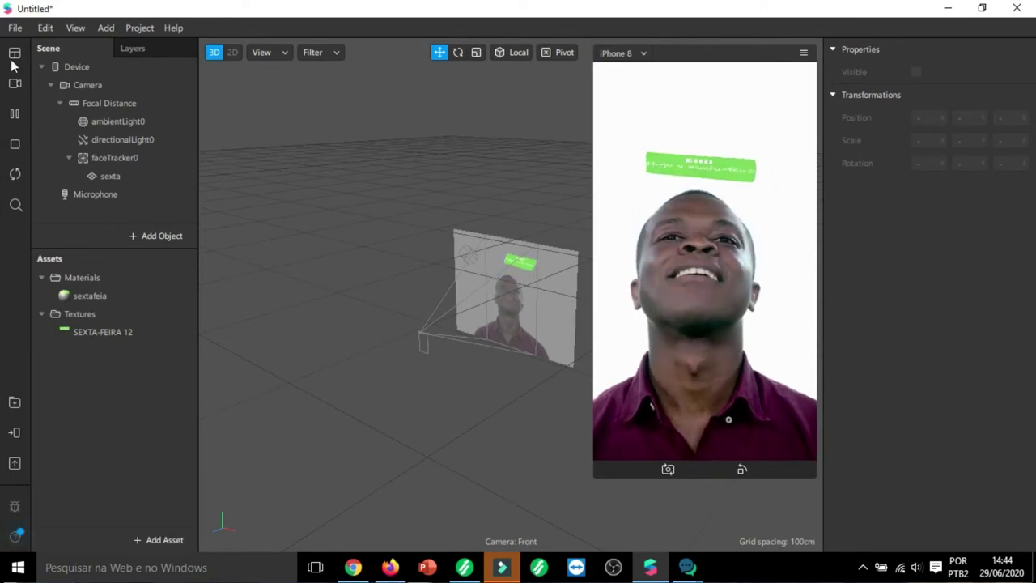
- Close the untitled project and discard its changes
{"action": "left_click", "coordinate": [1018, 12]}
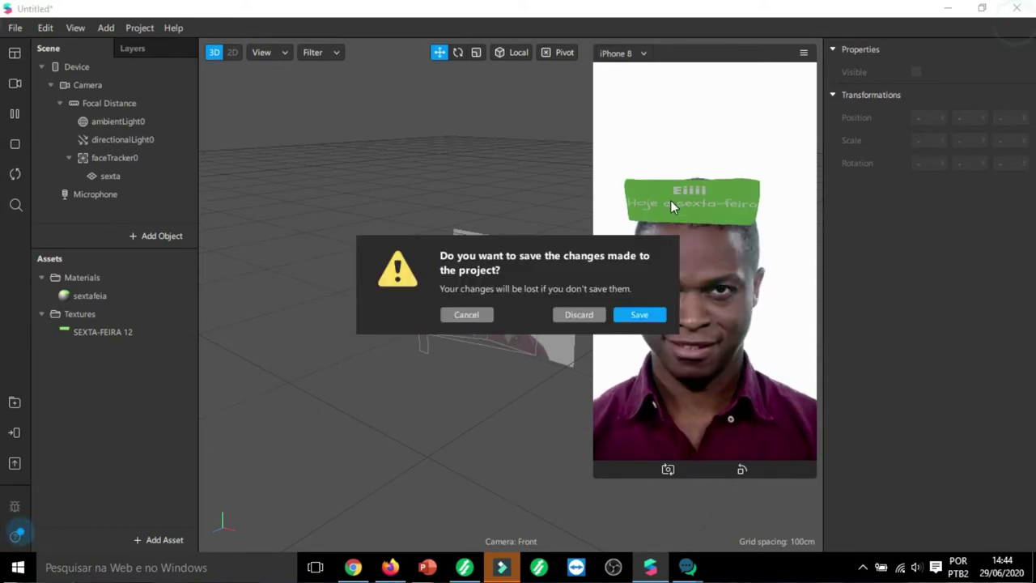
{"action": "left_click", "coordinate": [577, 314]}
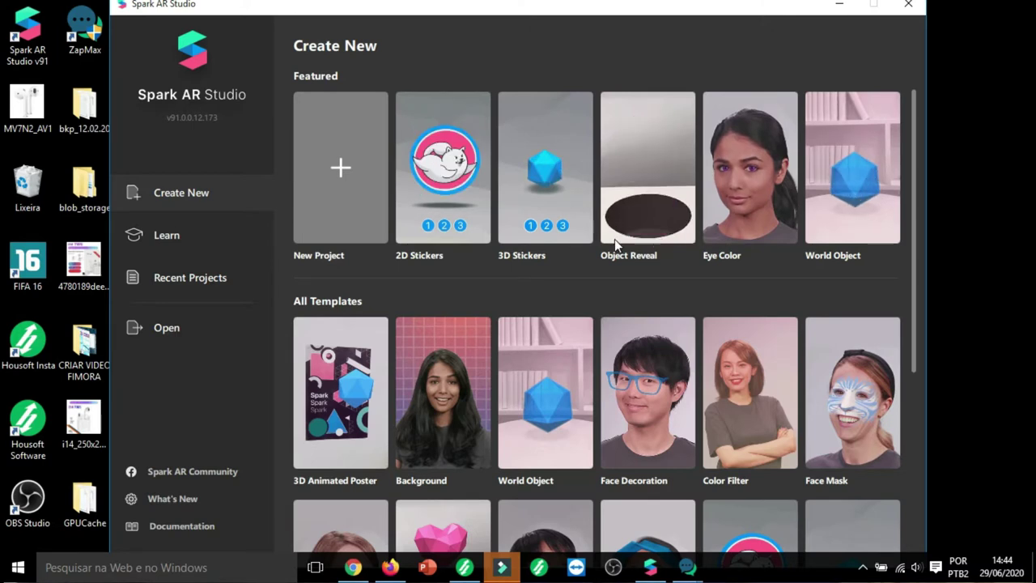
- Create a project from the Eye Color template and enlarge its iPhone 8 preview
{"action": "scroll", "coordinate": [614, 239], "scroll_direction": "down", "scroll_amount": 1}
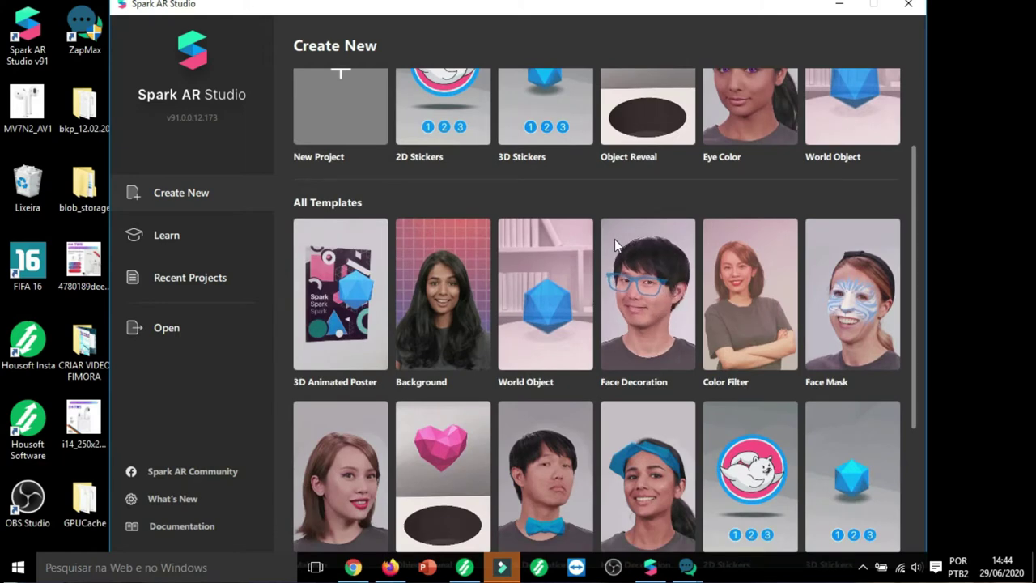
{"action": "scroll", "coordinate": [692, 250], "scroll_direction": "up", "scroll_amount": 1}
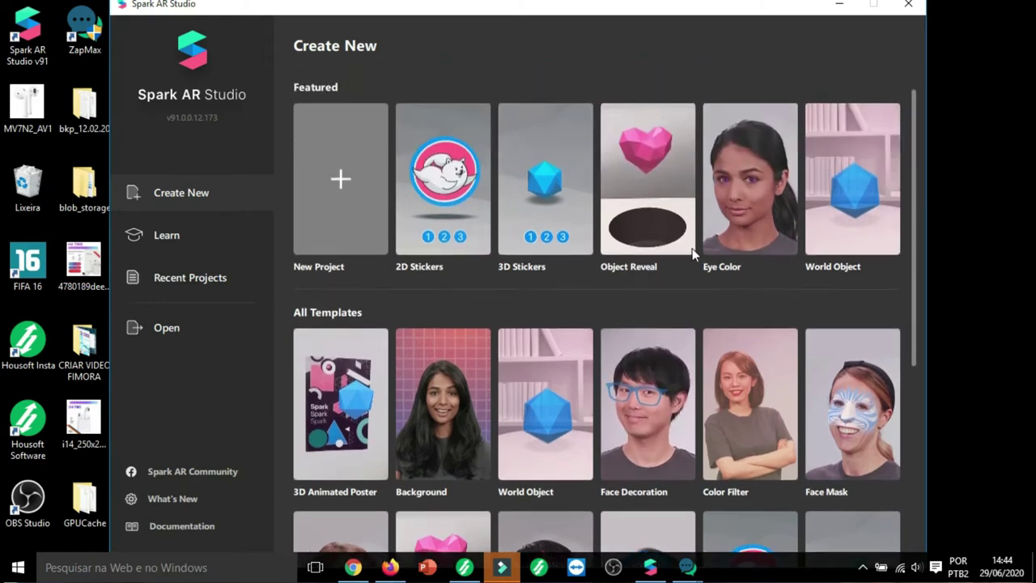
{"action": "left_click", "coordinate": [756, 178]}
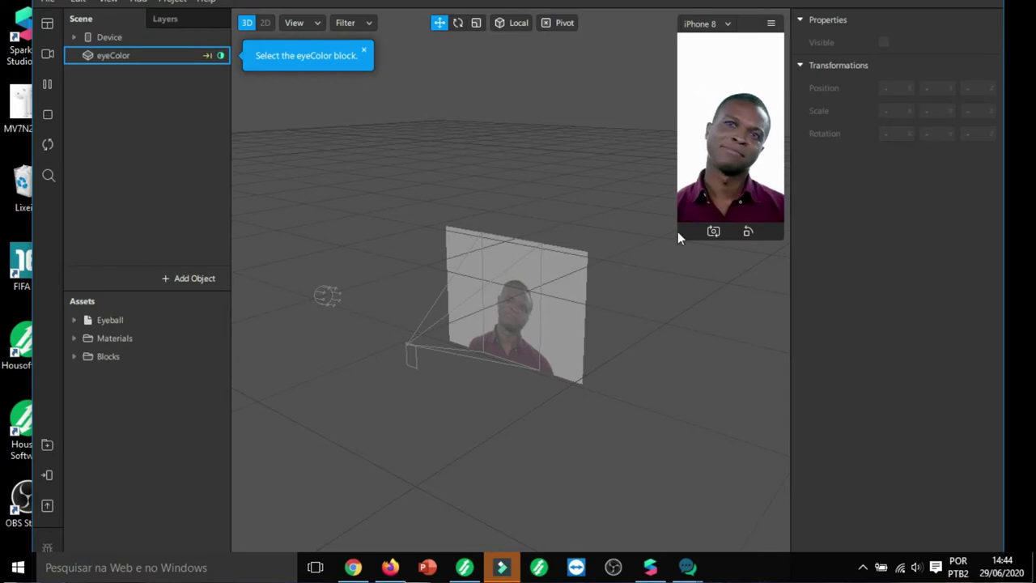
{"action": "left_click_drag", "start_coordinate": [682, 241], "coordinate": [624, 448]}
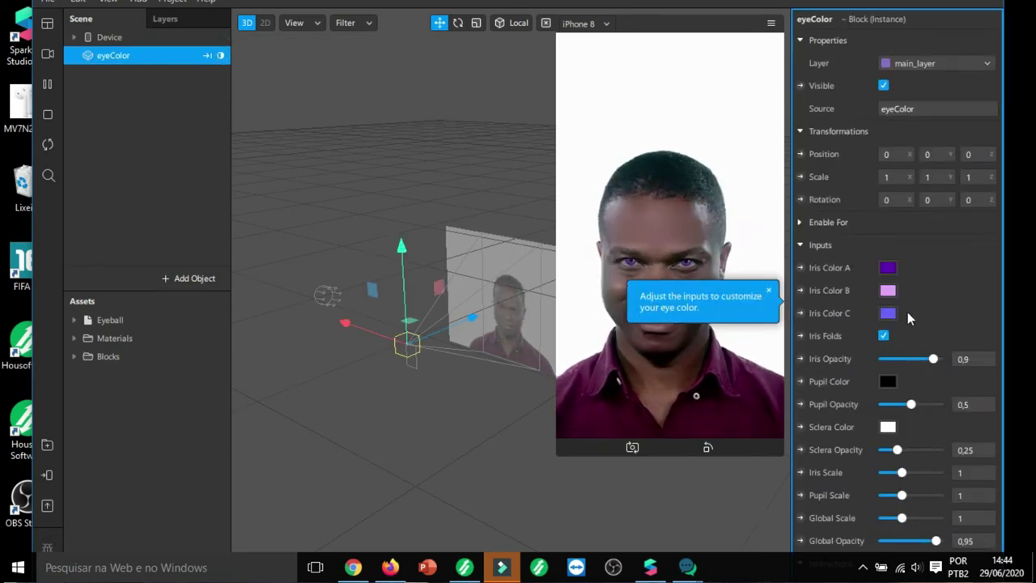
- Set Iris Color A of the eyeColor block to the blue #5a8cb8
{"action": "left_click", "coordinate": [890, 272]}
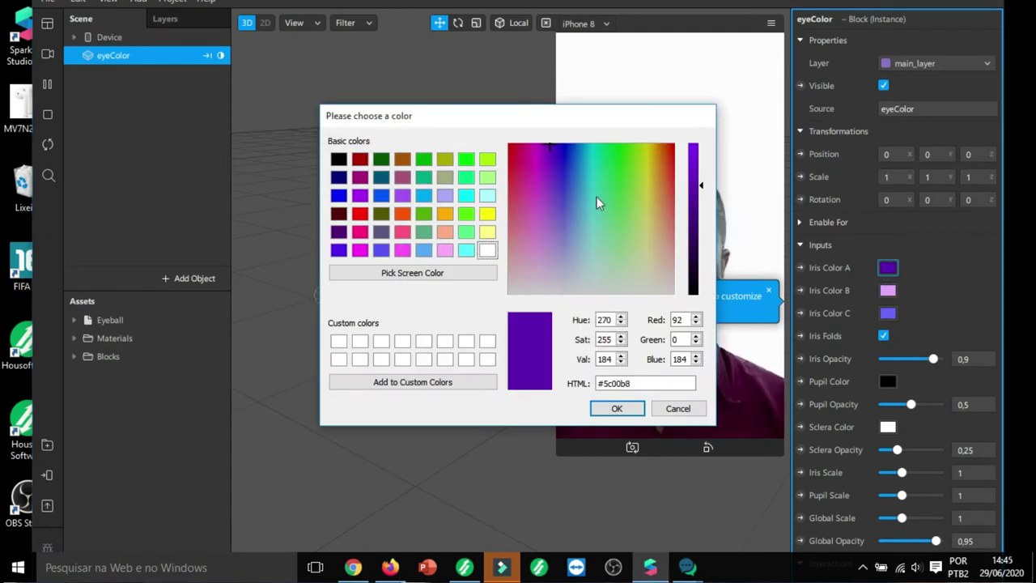
{"action": "left_click", "coordinate": [641, 182]}
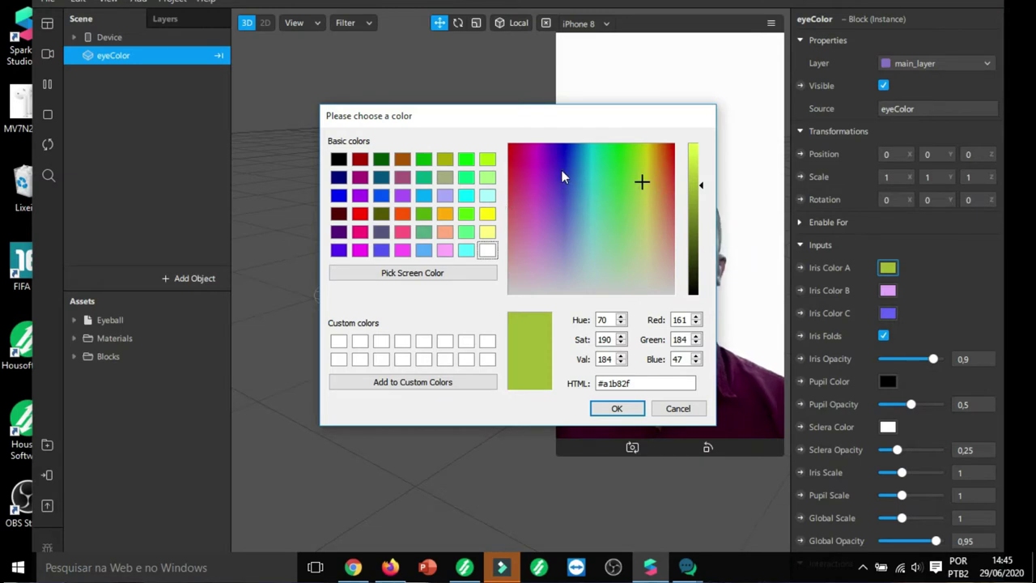
{"action": "left_click", "coordinate": [578, 217]}
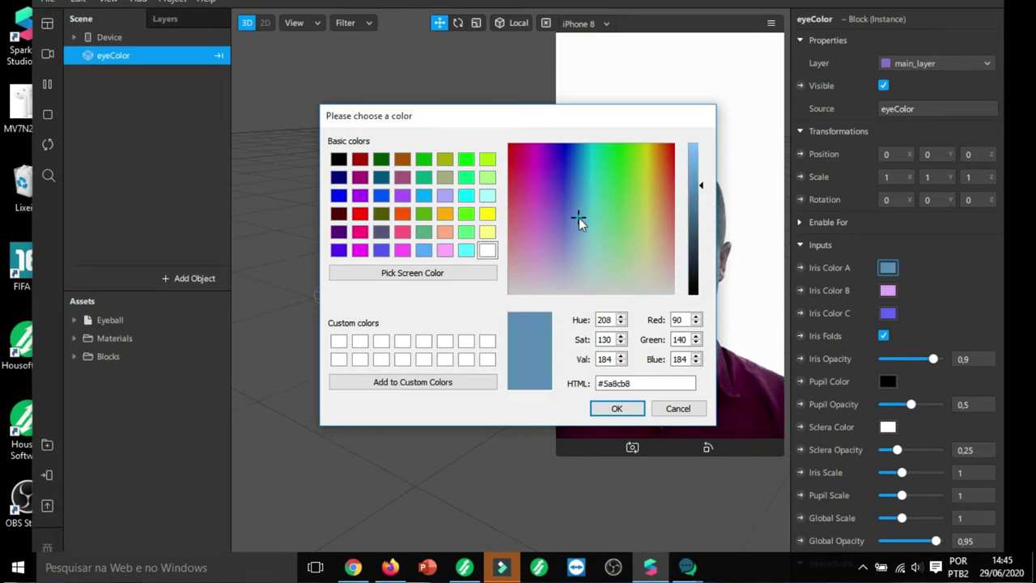
{"action": "left_click", "coordinate": [625, 410]}
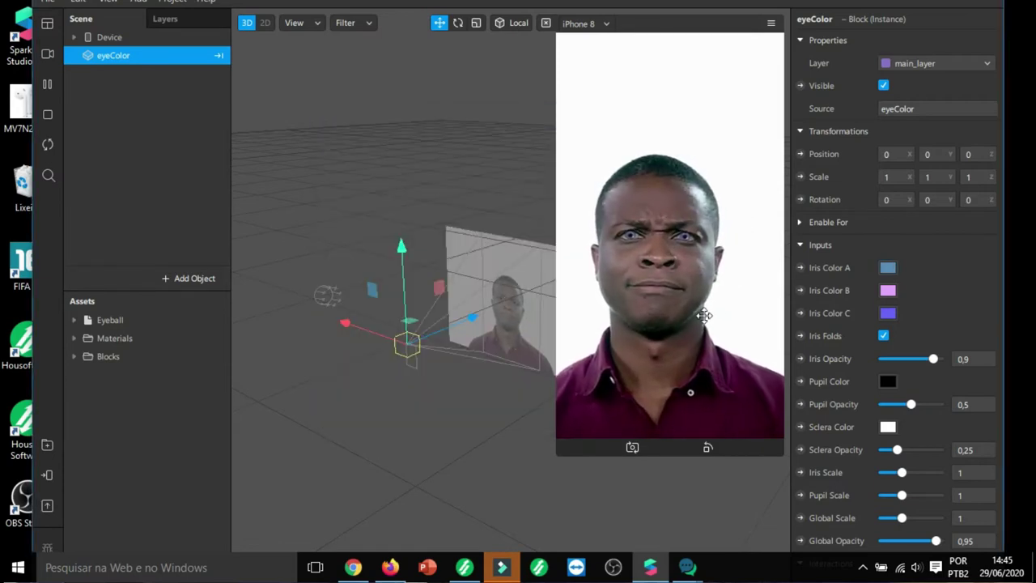
- Change Iris Color A of the eyeColor block to the yellow-green #b1b81f
{"action": "left_click", "coordinate": [887, 268]}
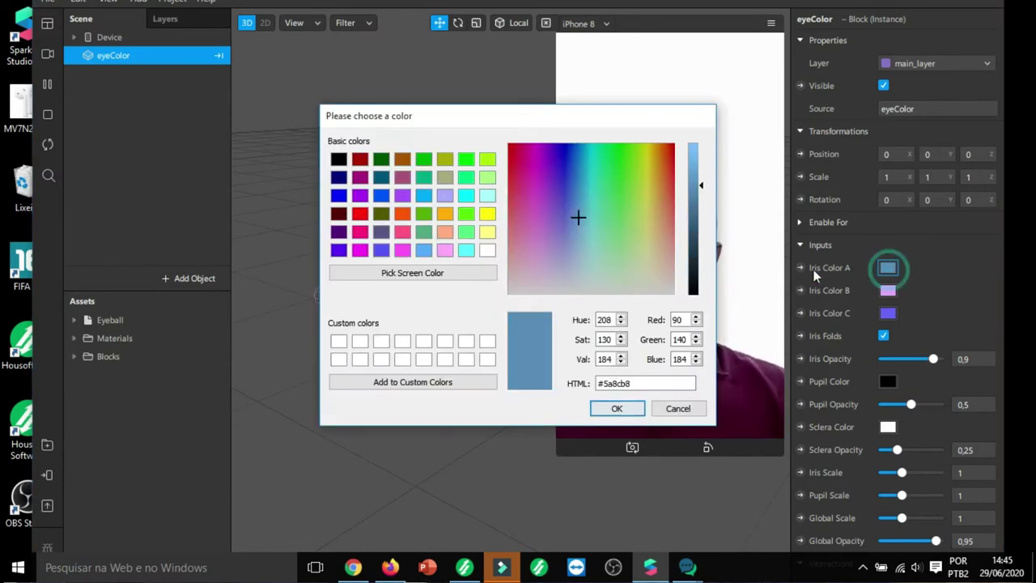
{"action": "left_click", "coordinate": [645, 169]}
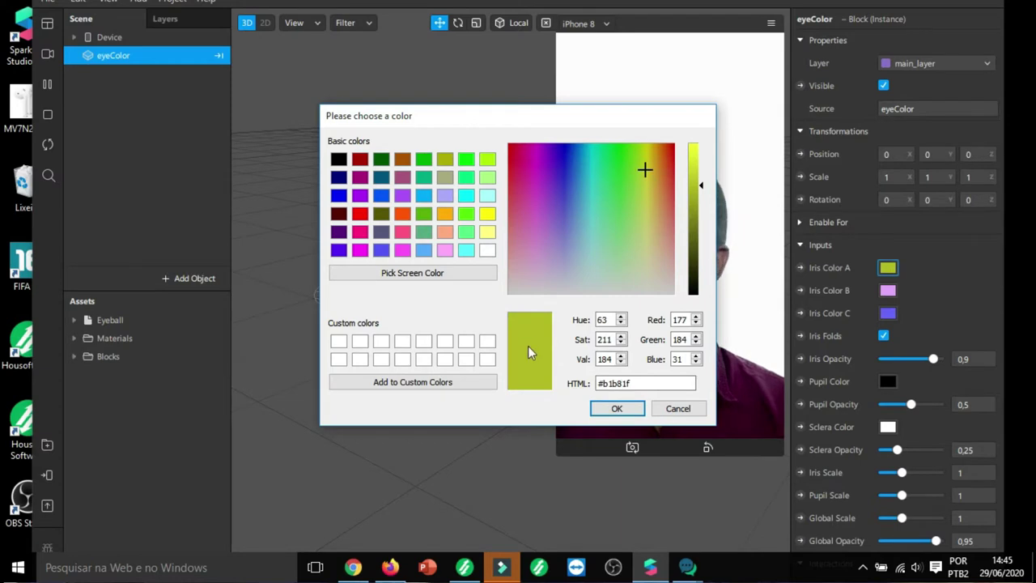
{"action": "left_click", "coordinate": [618, 409]}
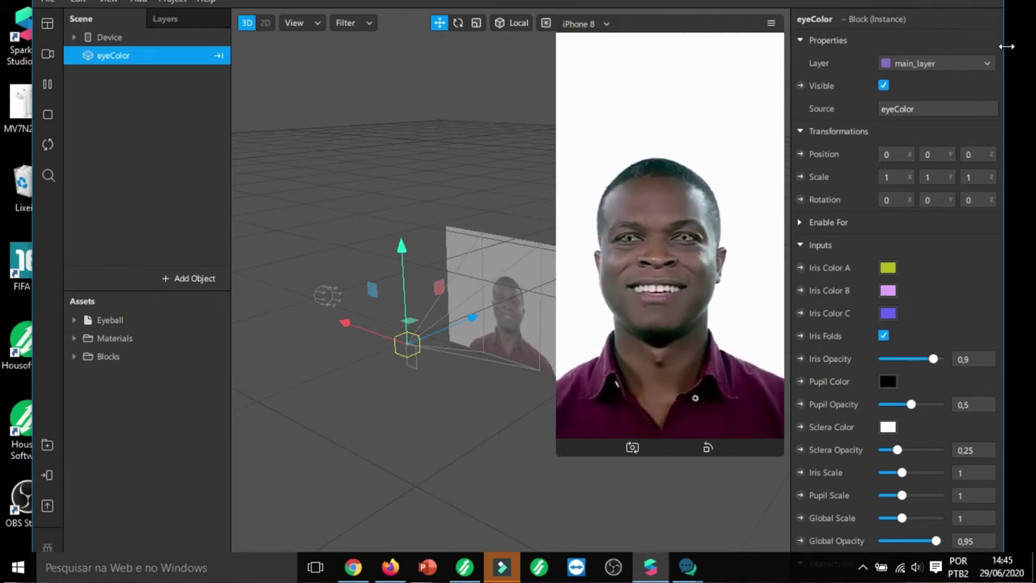
- Narrow the EyeColor project's window and close the project without saving its changes
{"action": "left_click_drag", "start_coordinate": [1004, 47], "coordinate": [914, 79]}
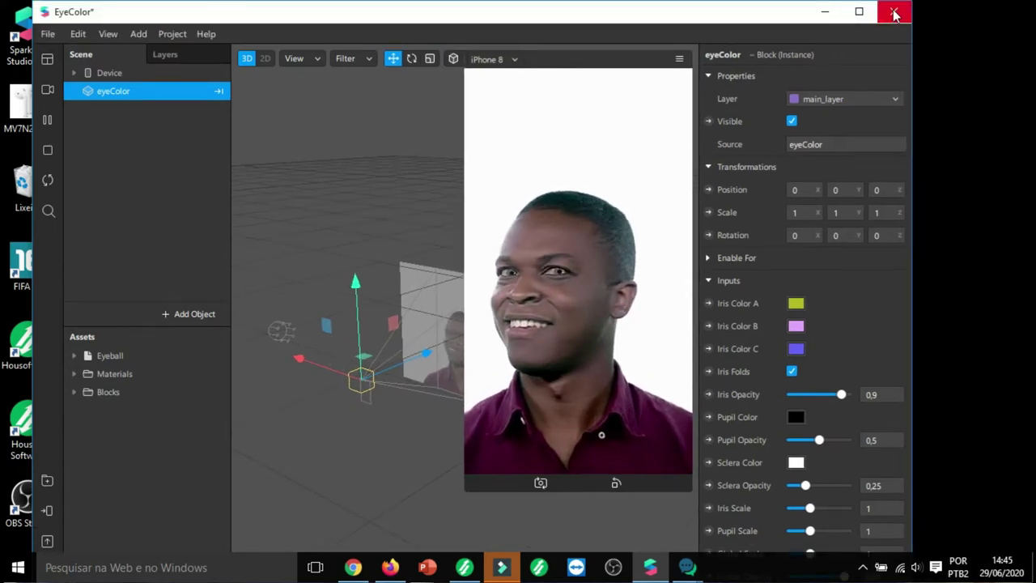
{"action": "left_click", "coordinate": [894, 11]}
{"action": "left_click", "coordinate": [534, 356]}
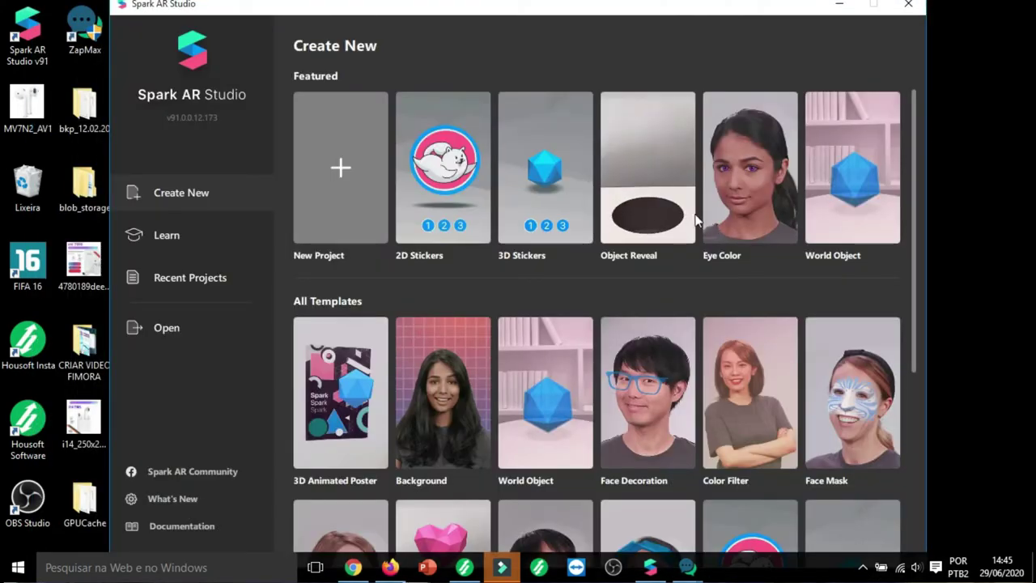
- Look through the available templates, create a new blank project and pause its preview video
{"action": "scroll", "coordinate": [696, 220], "scroll_direction": "down", "scroll_amount": 5}
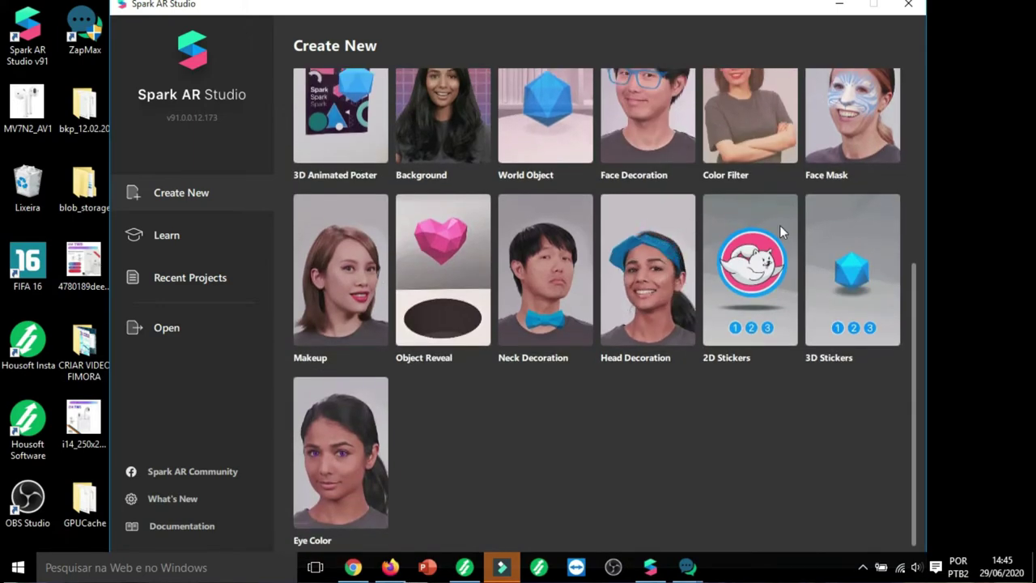
{"action": "scroll", "coordinate": [628, 256], "scroll_direction": "up", "scroll_amount": 5}
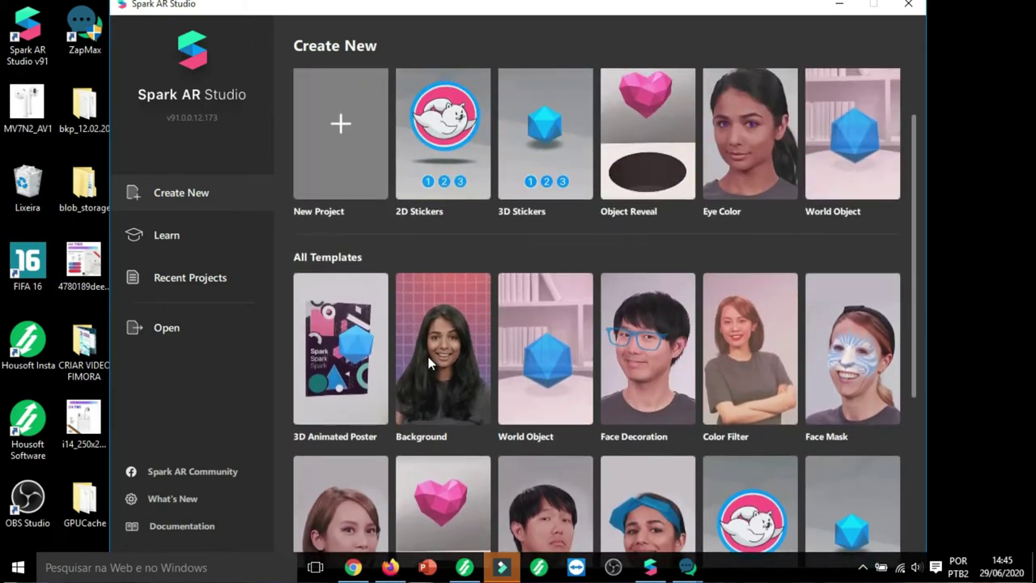
{"action": "scroll", "coordinate": [740, 251], "scroll_direction": "up", "scroll_amount": 1}
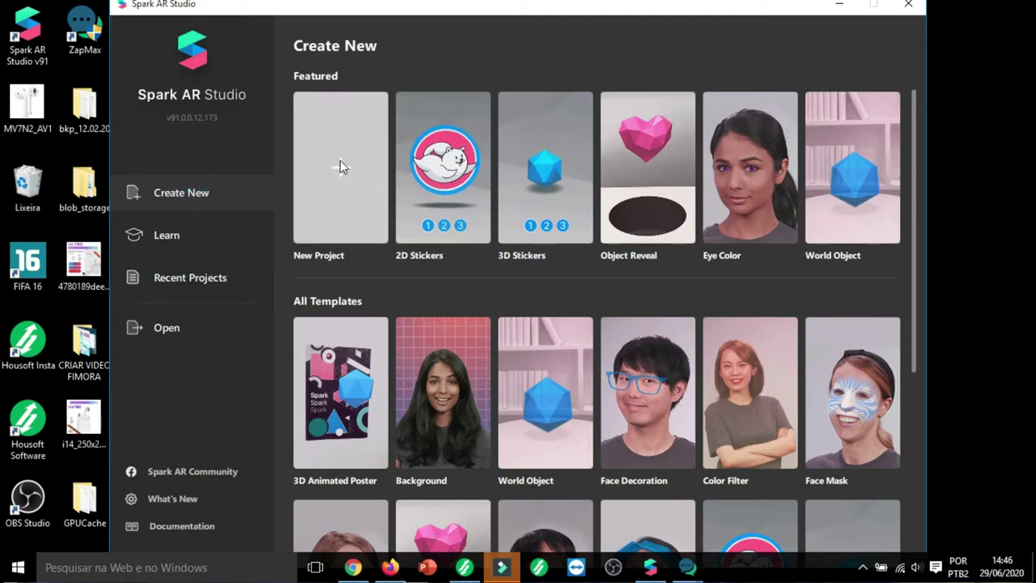
{"action": "left_click", "coordinate": [351, 204]}
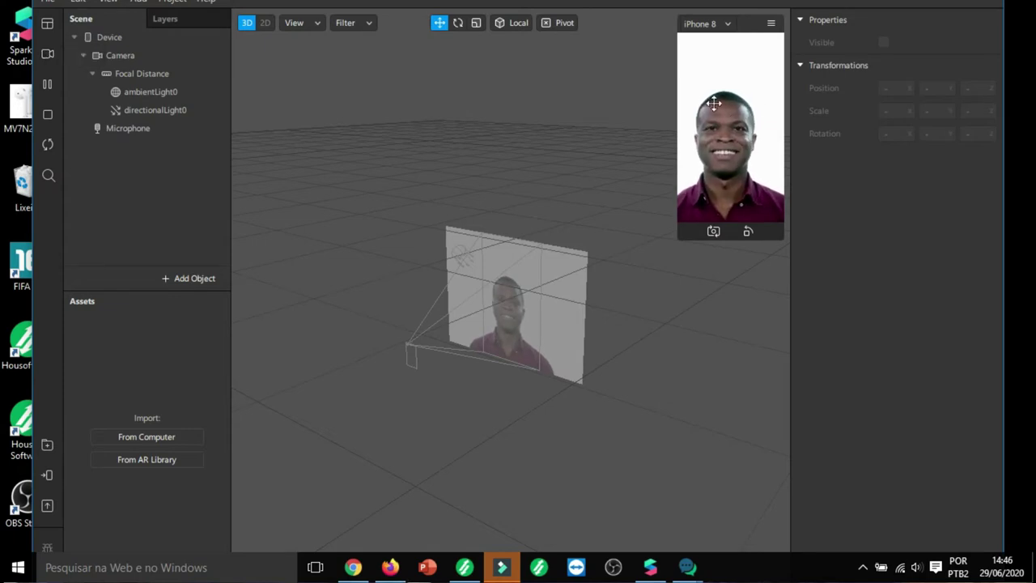
{"action": "left_click", "coordinate": [46, 85]}
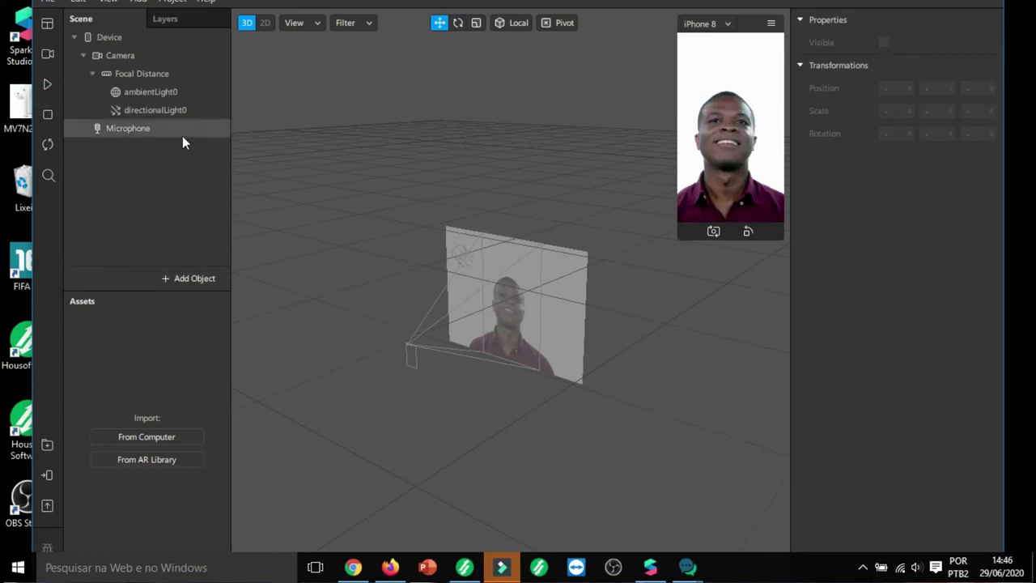
- Resume the preview video, then narrow the blank project's window and reposition it on the desktop
{"action": "left_click", "coordinate": [47, 84]}
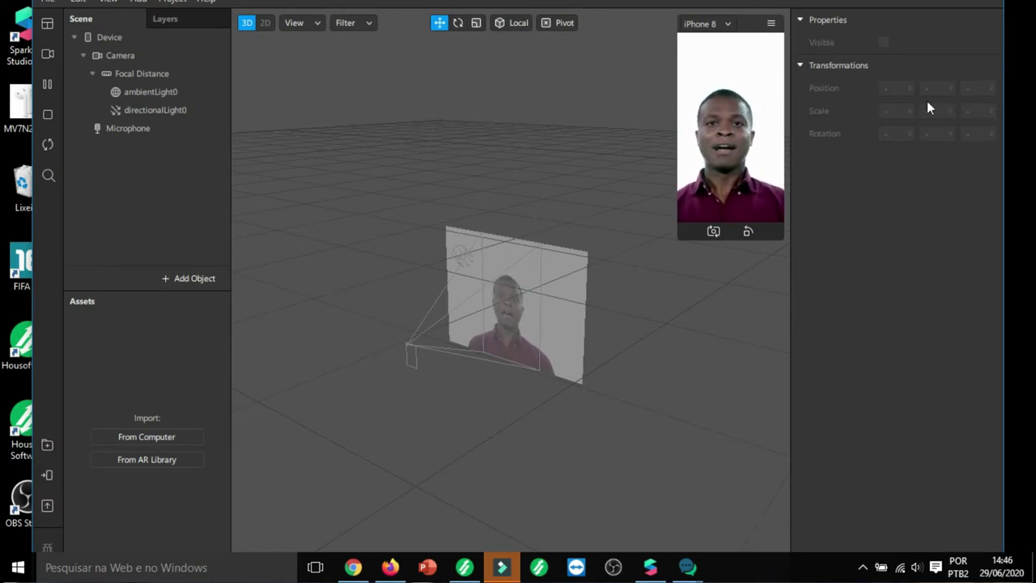
{"action": "left_click_drag", "start_coordinate": [1007, 48], "coordinate": [923, 63]}
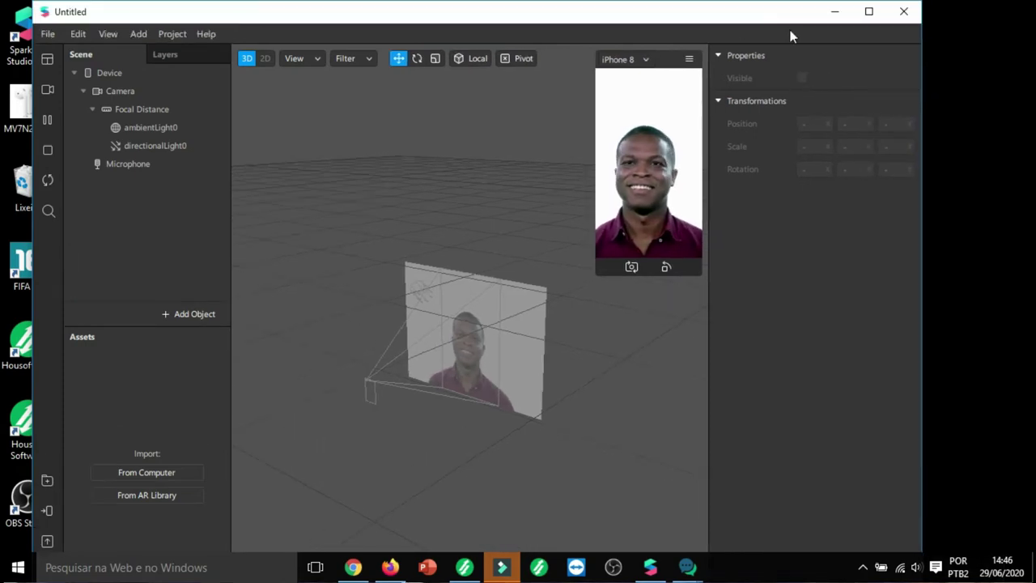
{"action": "left_click_drag", "start_coordinate": [779, 10], "coordinate": [777, 36]}
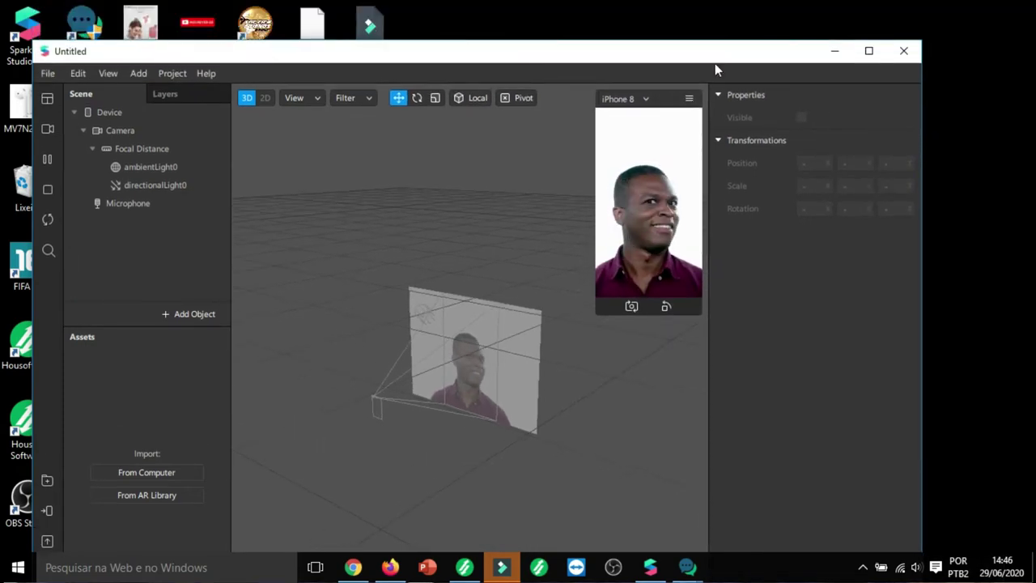
{"action": "left_click_drag", "start_coordinate": [698, 52], "coordinate": [749, 17]}
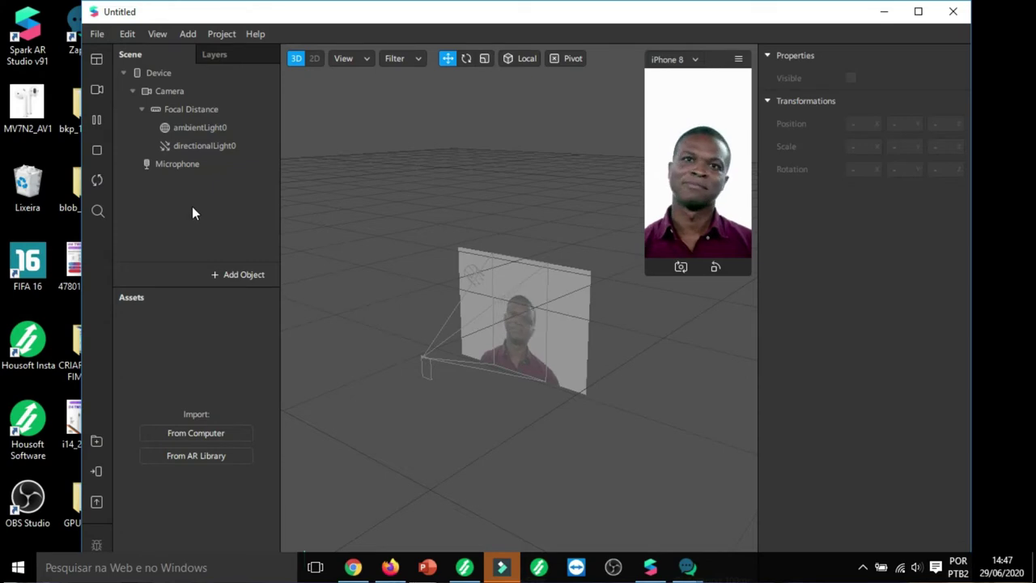
- Switch to Chrome, open the Canva design SEXTA-FEIRA and reload its page
{"action": "left_click", "coordinate": [354, 567]}
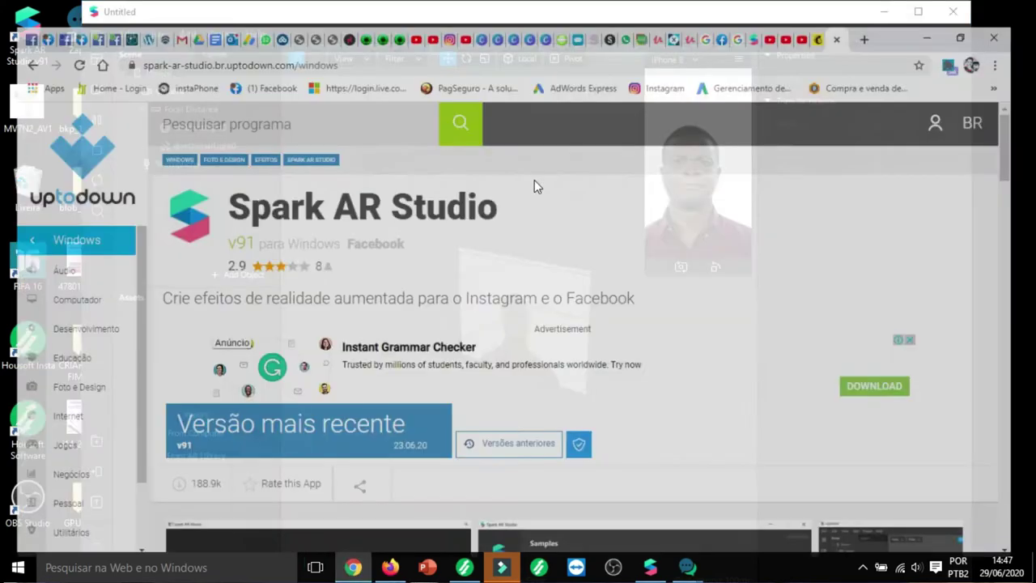
{"action": "left_click", "coordinate": [521, 13]}
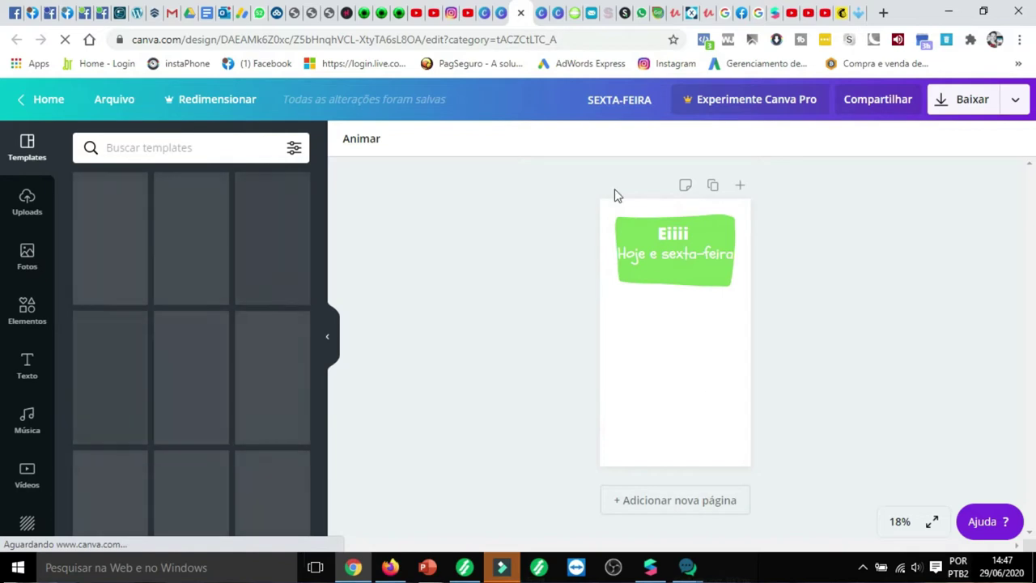
{"action": "left_click", "coordinate": [683, 364]}
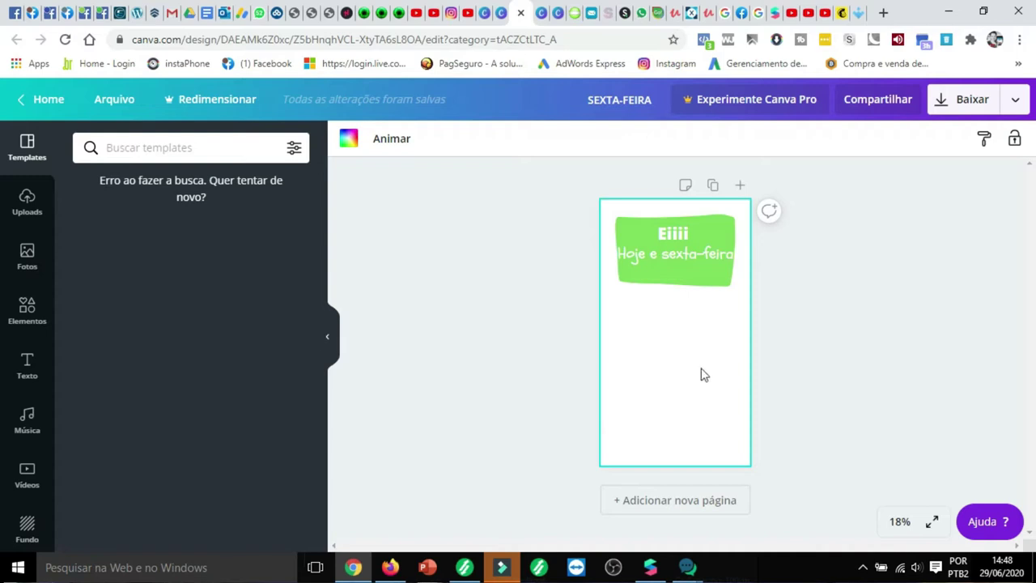
{"action": "left_click", "coordinate": [65, 39]}
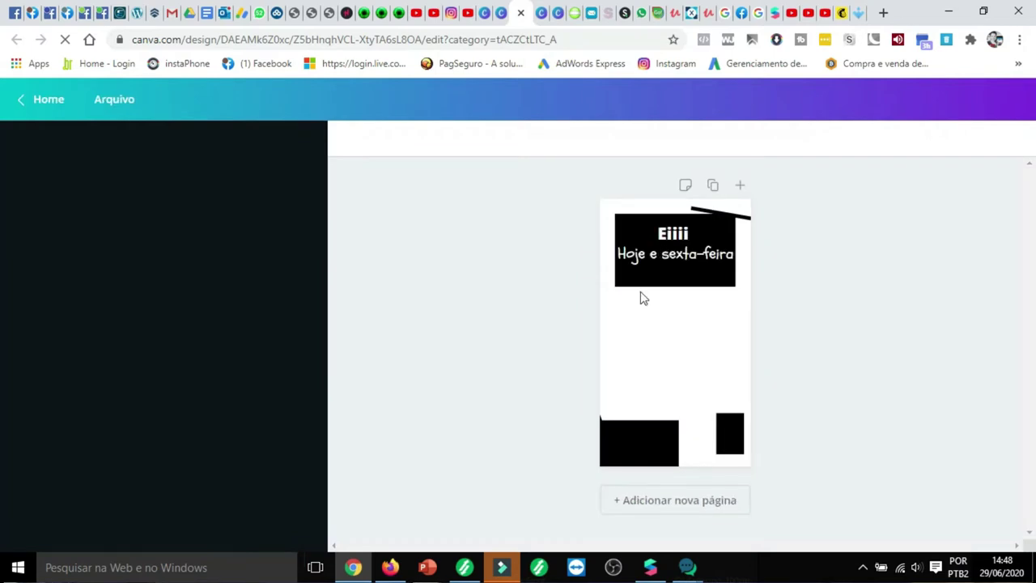
- Try deleting the green shape behind the text while browsing the Canva elements, and undo the deletion
{"action": "left_click", "coordinate": [690, 283]}
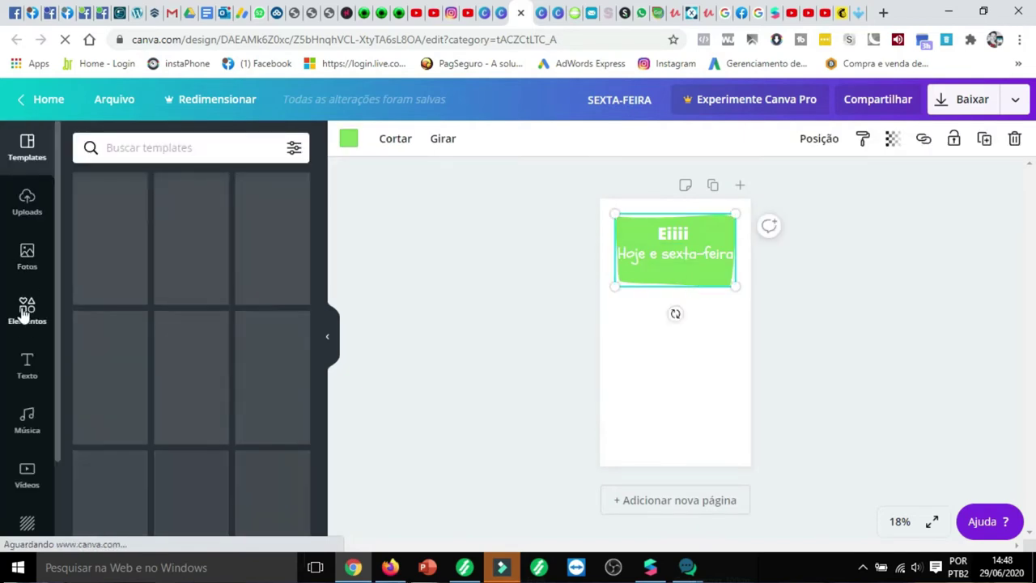
{"action": "left_click", "coordinate": [26, 311]}
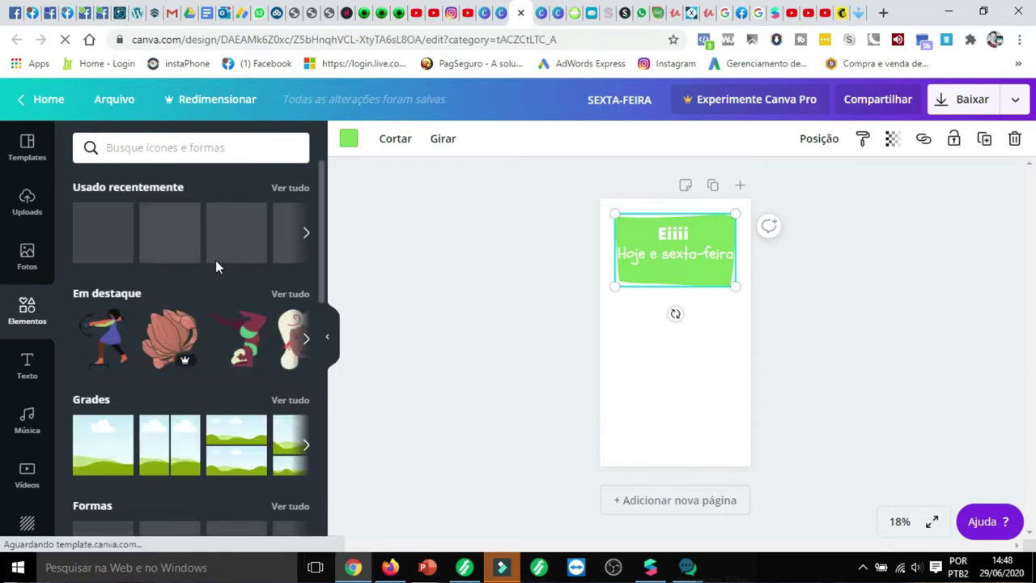
{"action": "scroll", "coordinate": [145, 215], "scroll_direction": "down", "scroll_amount": 1}
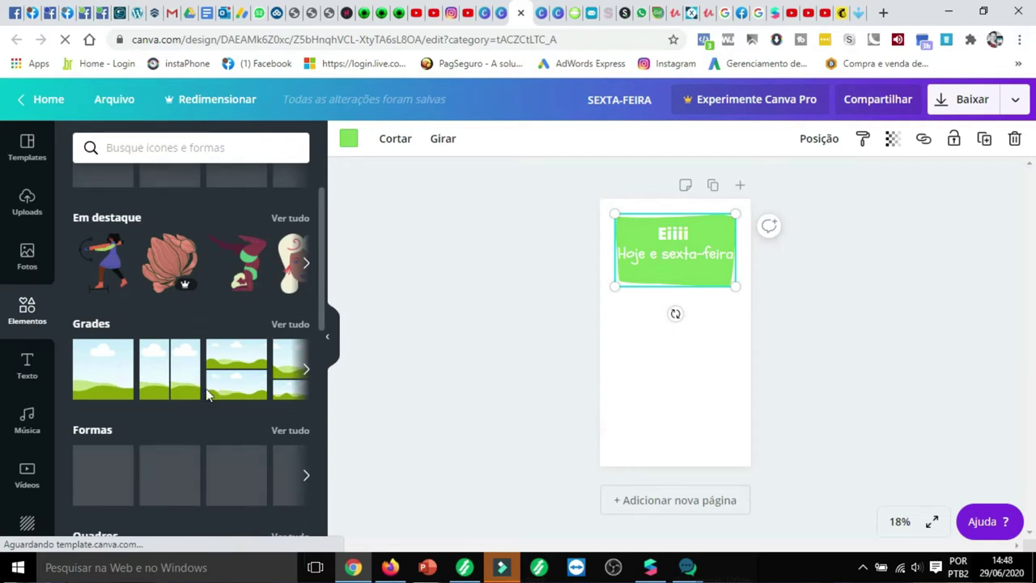
{"action": "scroll", "coordinate": [207, 391], "scroll_direction": "down", "scroll_amount": 1}
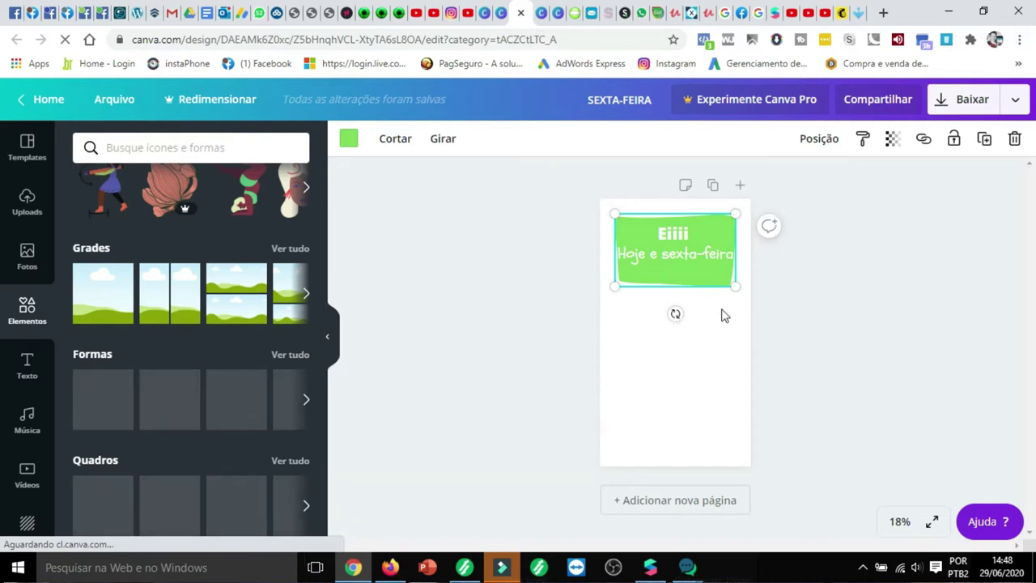
{"action": "key", "text": "Delete"}
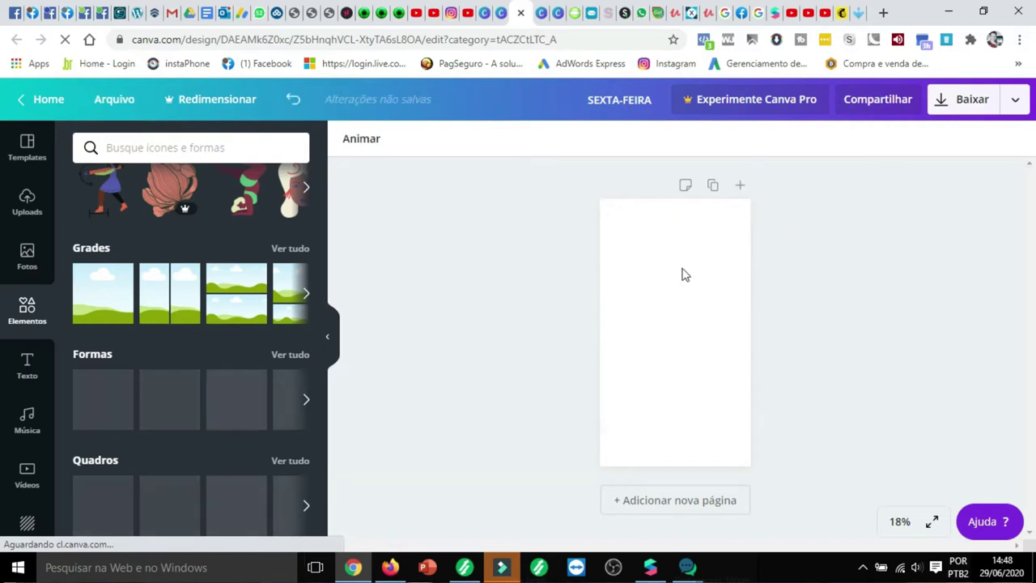
{"action": "left_click", "coordinate": [292, 98]}
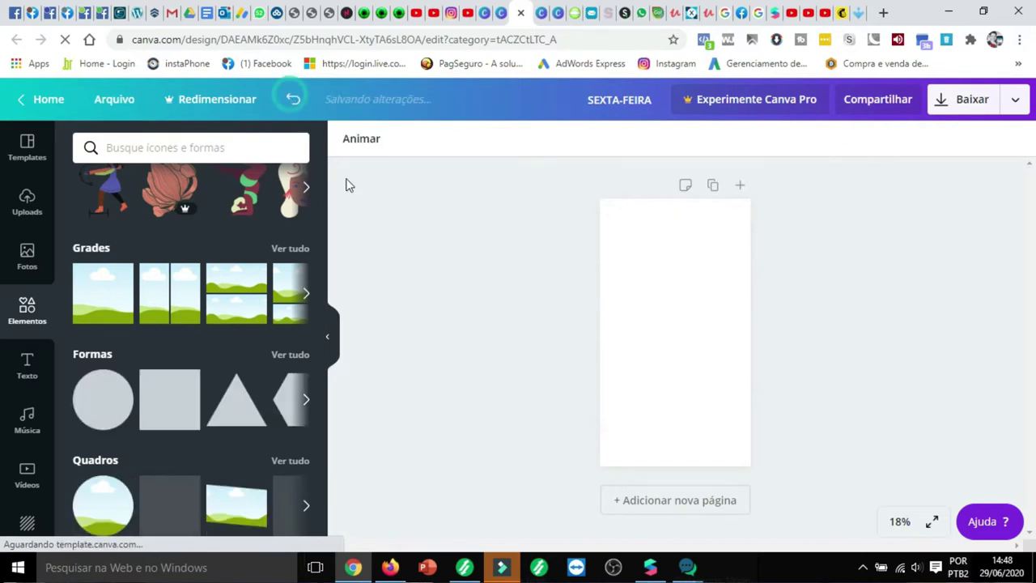
- Change both text lines, "Eiiii" and "Hoje e sexta-feira", to black and delete the green shape behind them
{"action": "left_click", "coordinate": [689, 255]}
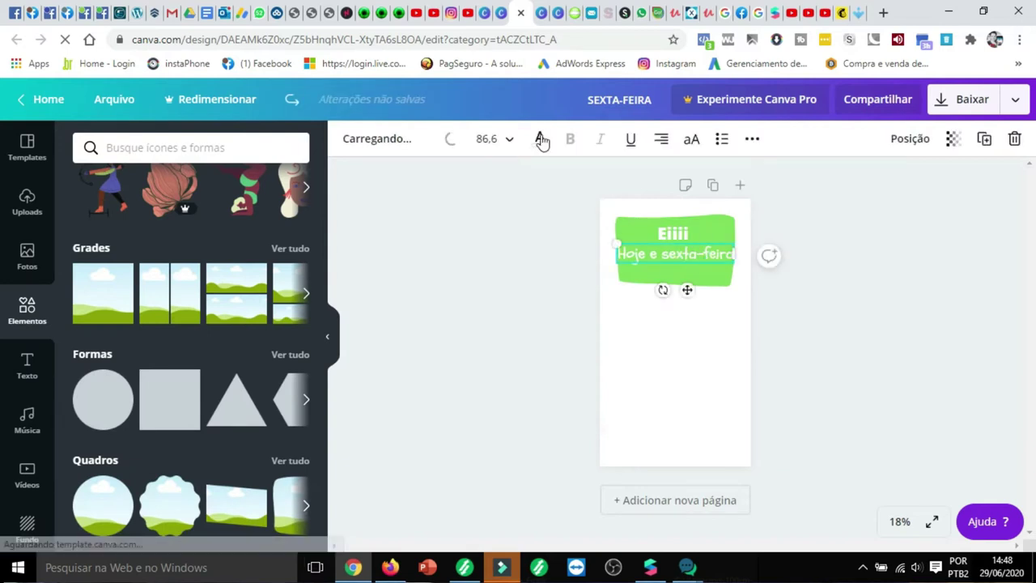
{"action": "left_click", "coordinate": [540, 139]}
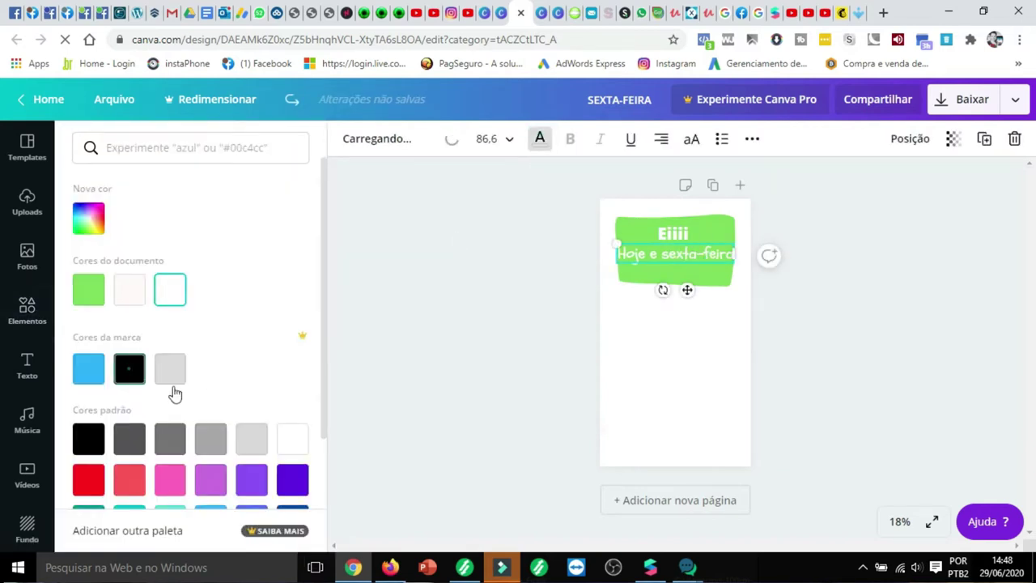
{"action": "left_click", "coordinate": [129, 368]}
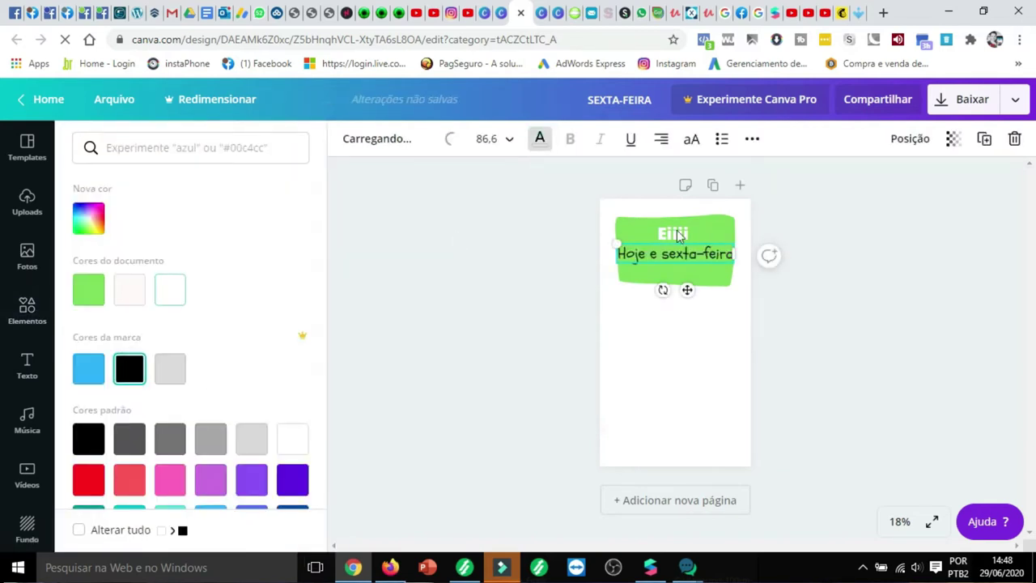
{"action": "left_click", "coordinate": [127, 370]}
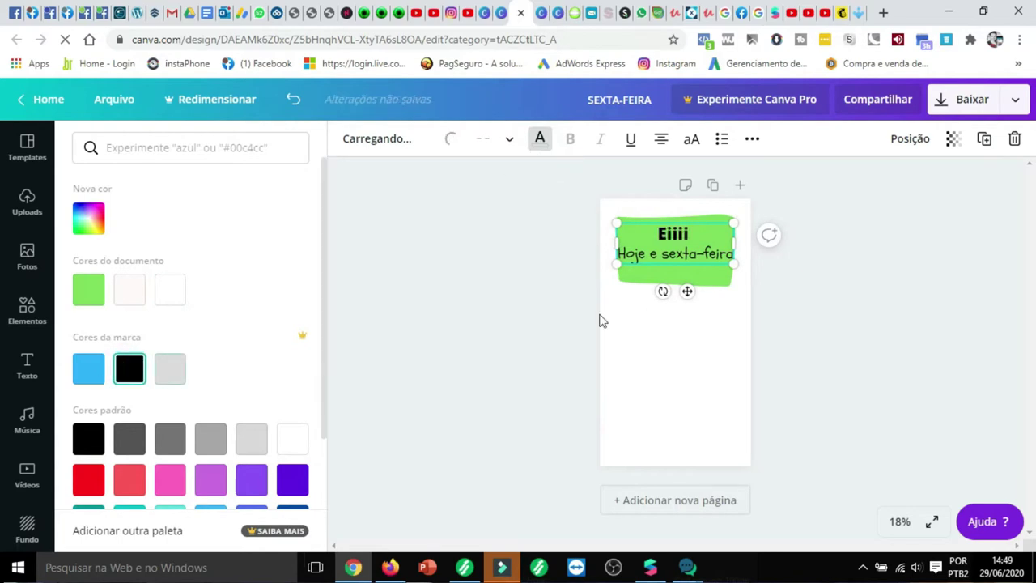
{"action": "left_click", "coordinate": [582, 289]}
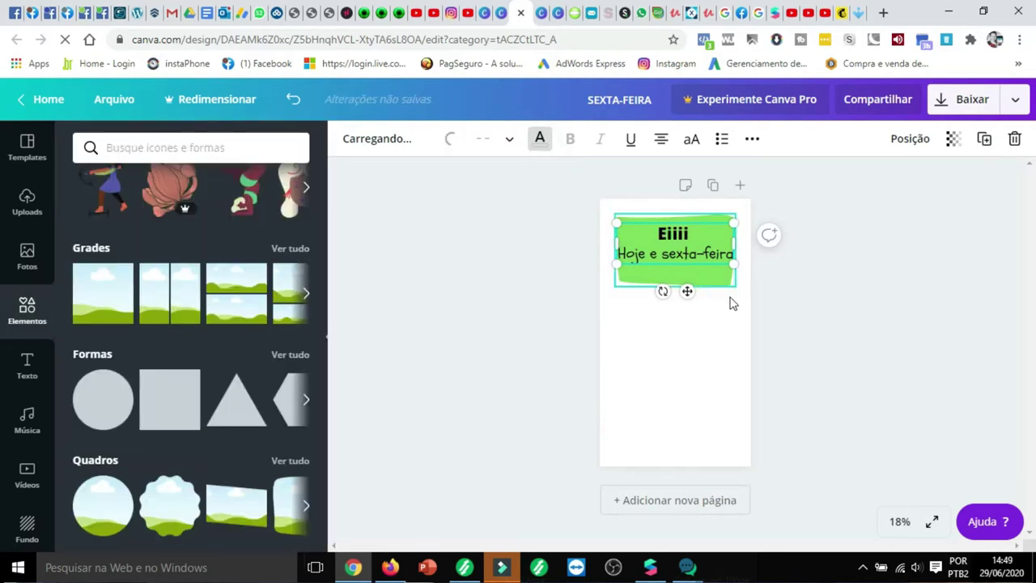
{"action": "key", "text": "Delete"}
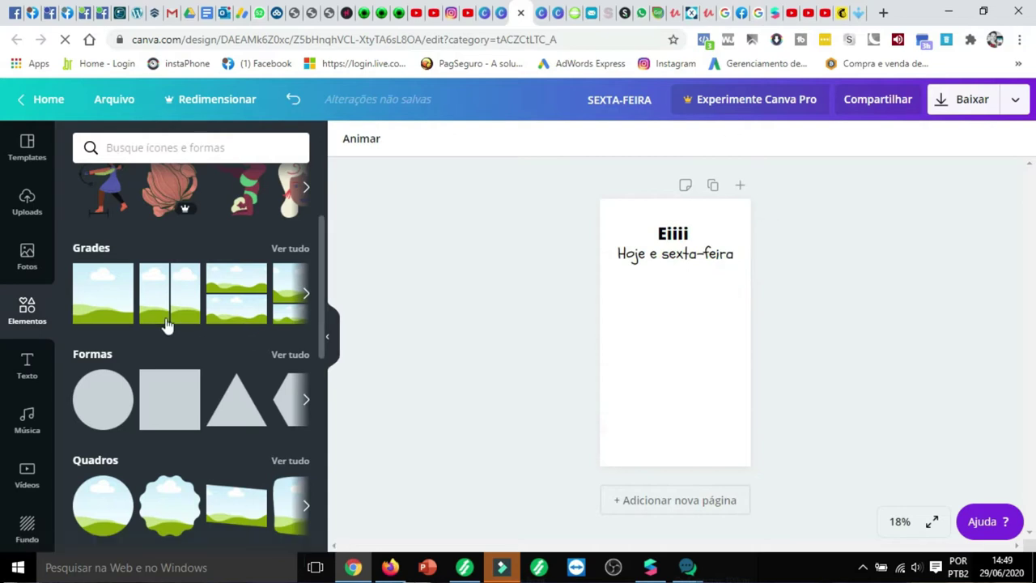
- Browse the full set of recently used elements and add the teal play-button graphic to the page
{"action": "scroll", "coordinate": [202, 360], "scroll_direction": "up", "scroll_amount": 2}
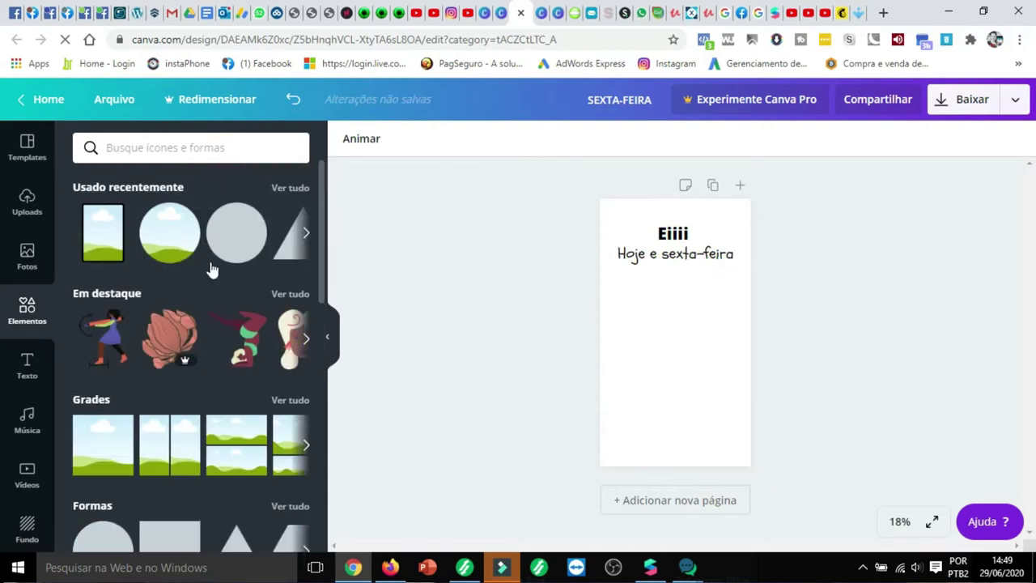
{"action": "scroll", "coordinate": [210, 301], "scroll_direction": "down", "scroll_amount": 5}
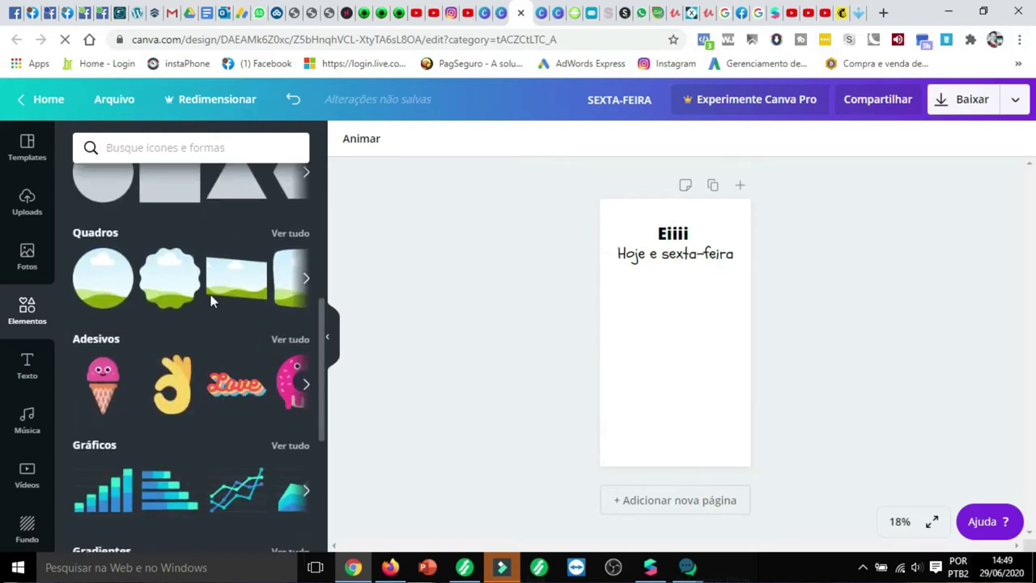
{"action": "scroll", "coordinate": [211, 301], "scroll_direction": "down", "scroll_amount": 3}
{"action": "scroll", "coordinate": [211, 301], "scroll_direction": "up", "scroll_amount": 7}
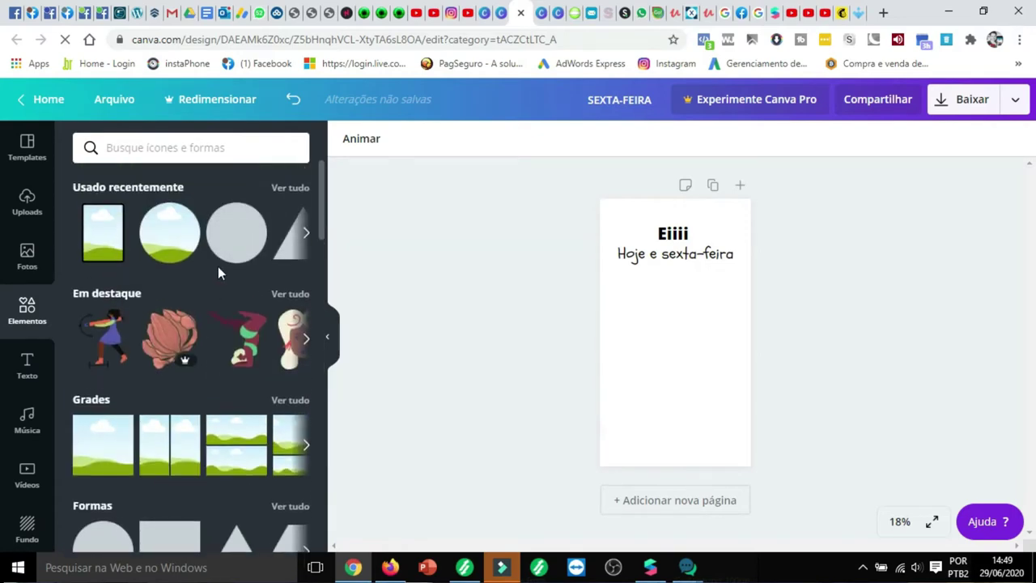
{"action": "left_click", "coordinate": [289, 188]}
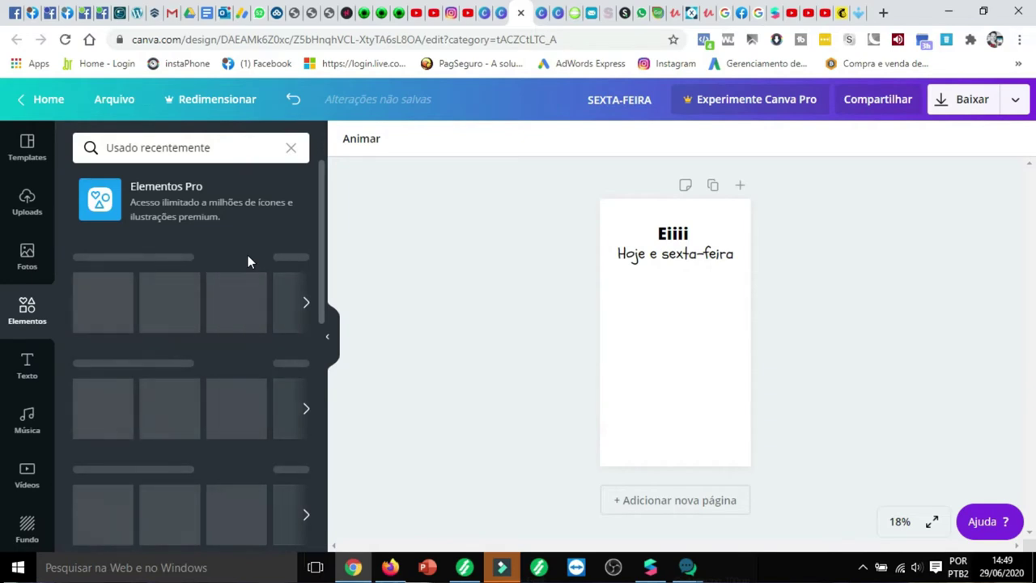
{"action": "mouse_move", "coordinate": [250, 279]}
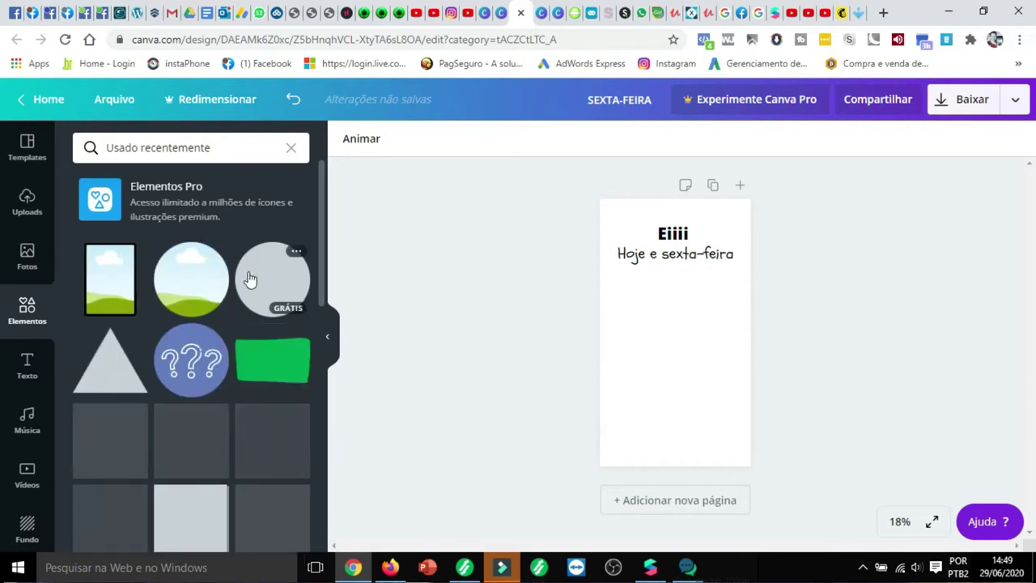
{"action": "scroll", "coordinate": [249, 279], "scroll_direction": "down", "scroll_amount": 1}
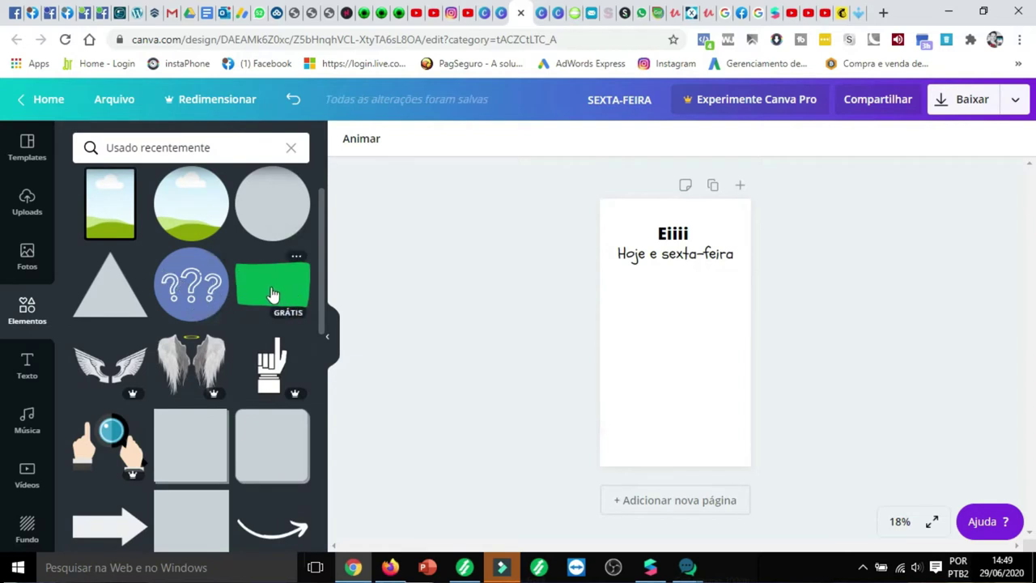
{"action": "scroll", "coordinate": [272, 294], "scroll_direction": "down", "scroll_amount": 5}
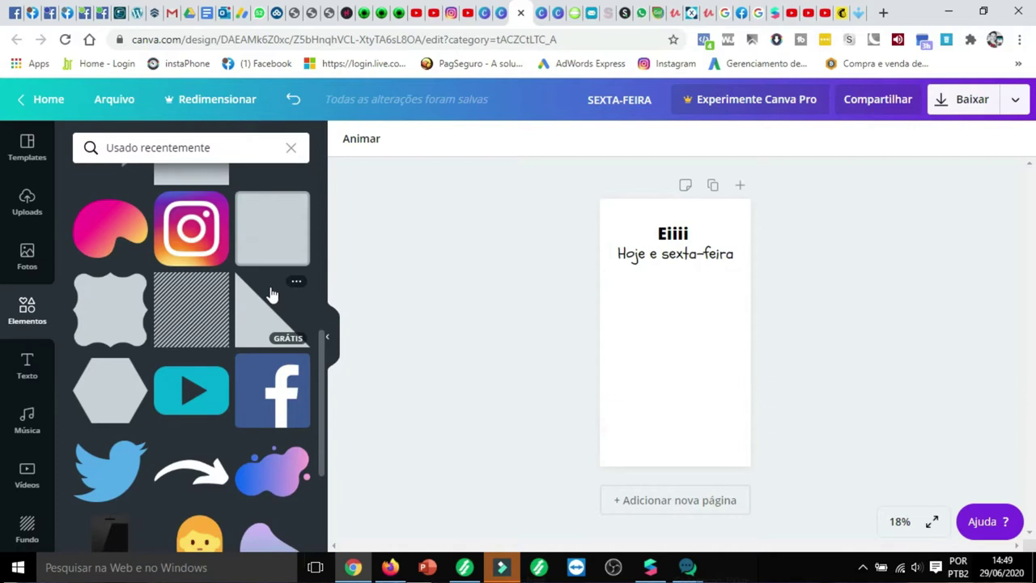
{"action": "scroll", "coordinate": [272, 294], "scroll_direction": "down", "scroll_amount": 1}
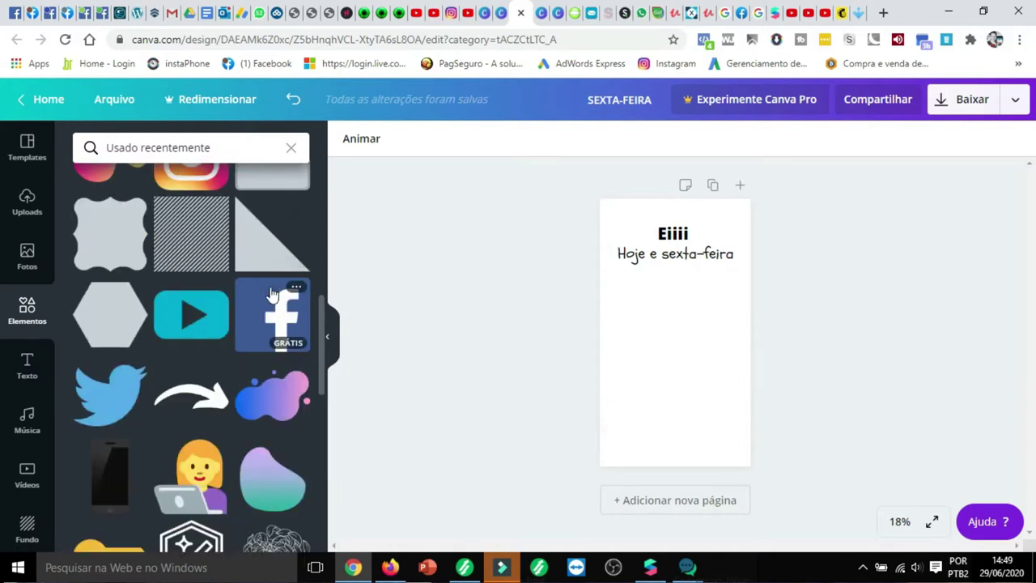
{"action": "left_click", "coordinate": [191, 322]}
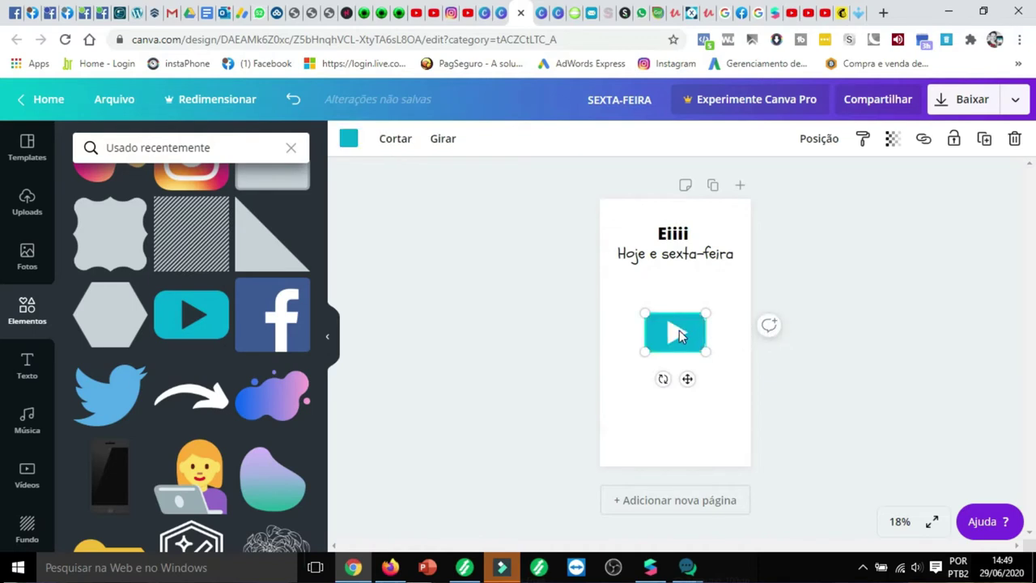
- Enlarge the teal play-button graphic to about the full width of the page, just below the text
{"action": "left_click_drag", "start_coordinate": [705, 315], "coordinate": [733, 296]}
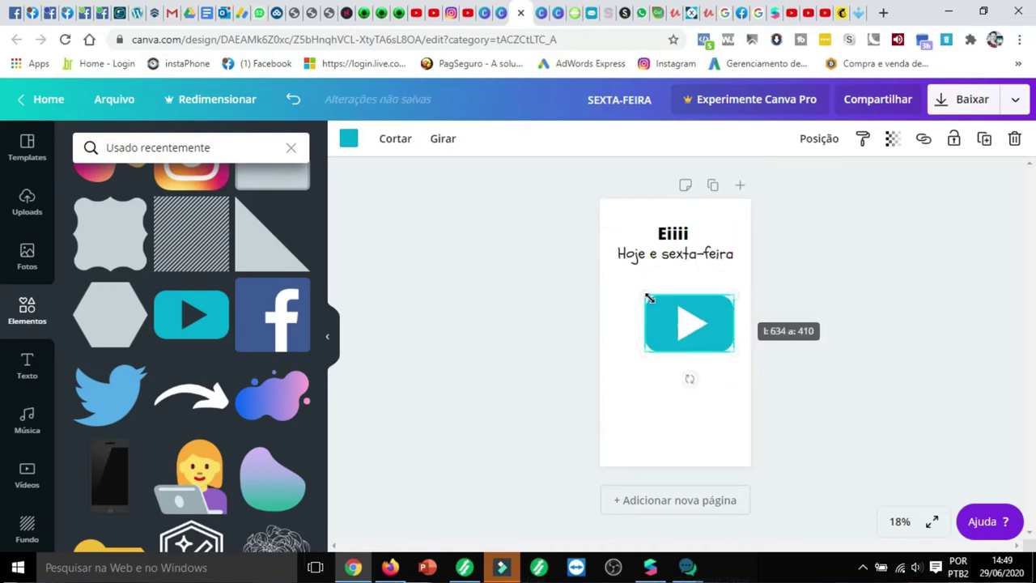
{"action": "left_click_drag", "start_coordinate": [643, 294], "coordinate": [605, 266]}
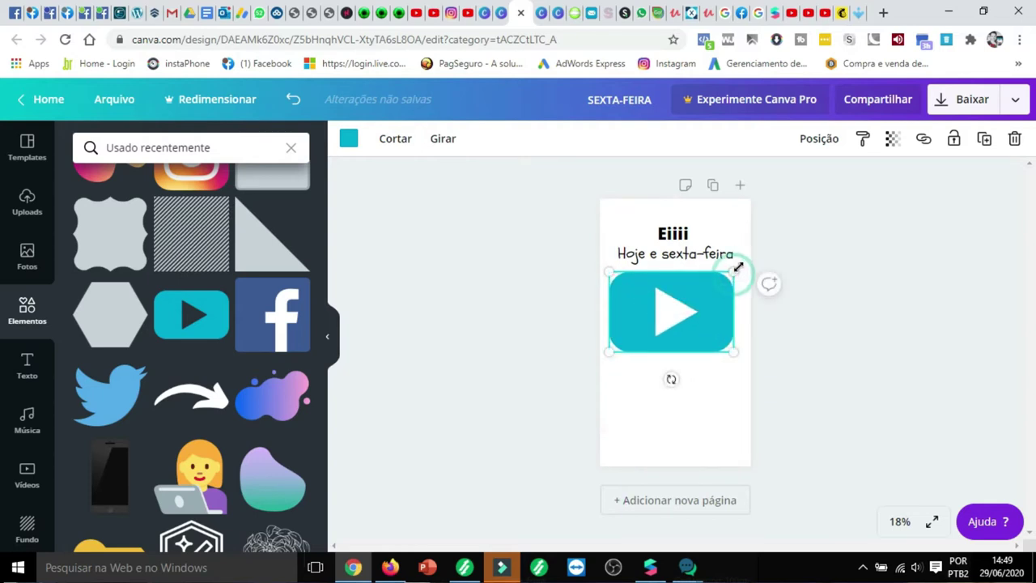
{"action": "left_click_drag", "start_coordinate": [737, 267], "coordinate": [746, 263]}
{"action": "left_click_drag", "start_coordinate": [606, 264], "coordinate": [600, 258]}
- Centre the grouped play-button banner with "INICIANDO O DIA" and "BOM DIA" horizontally near the page's upper edge
{"action": "left_click", "coordinate": [678, 234]}
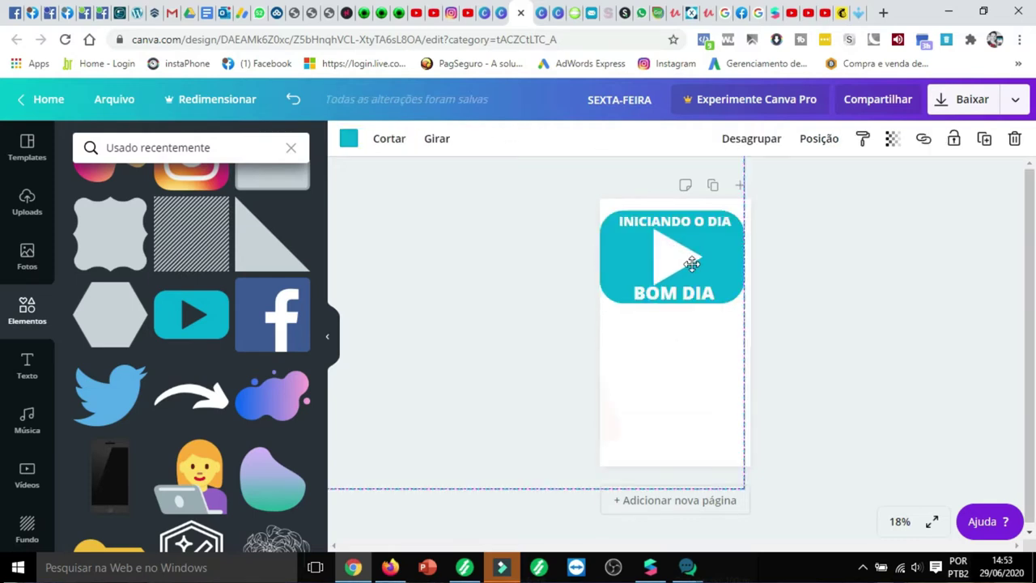
{"action": "left_click", "coordinate": [836, 298]}
{"action": "key", "text": "Left"}
{"action": "key", "text": "Left"}
{"action": "key", "text": "Left"}
{"action": "key", "text": "Left"}
{"action": "key", "text": "Left"}
{"action": "left_click", "coordinate": [835, 277]}
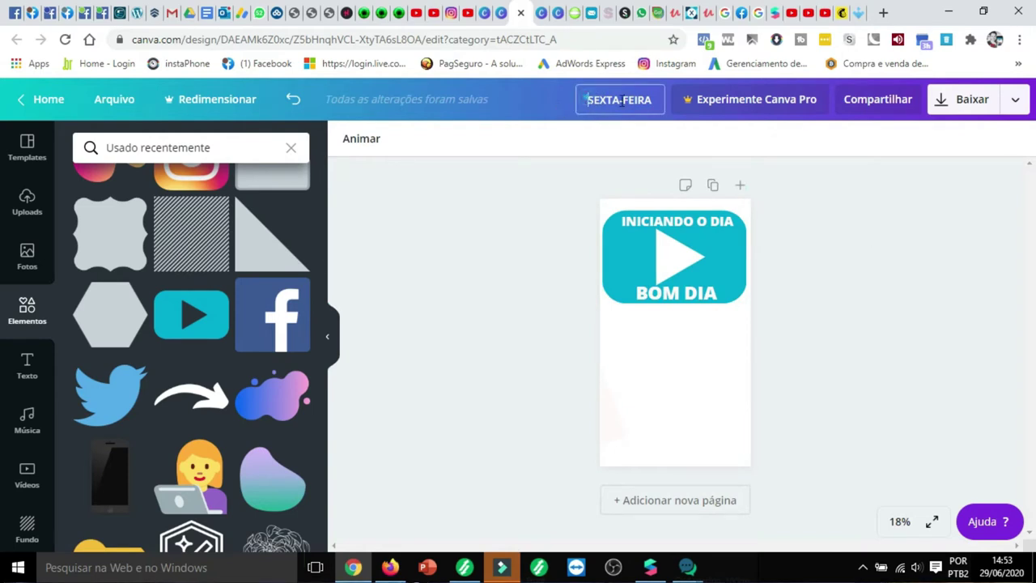
- Rename the Canva design from its current weekday title to "INICIANDO O DIA"
{"action": "type", "text": "INIC"}
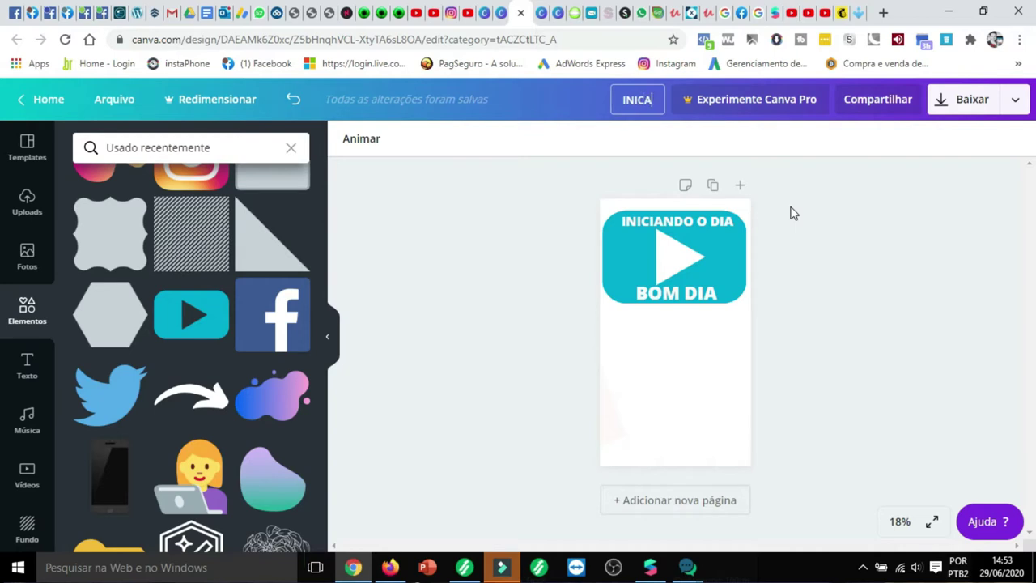
{"action": "type", "text": "IANDO O DIA"}
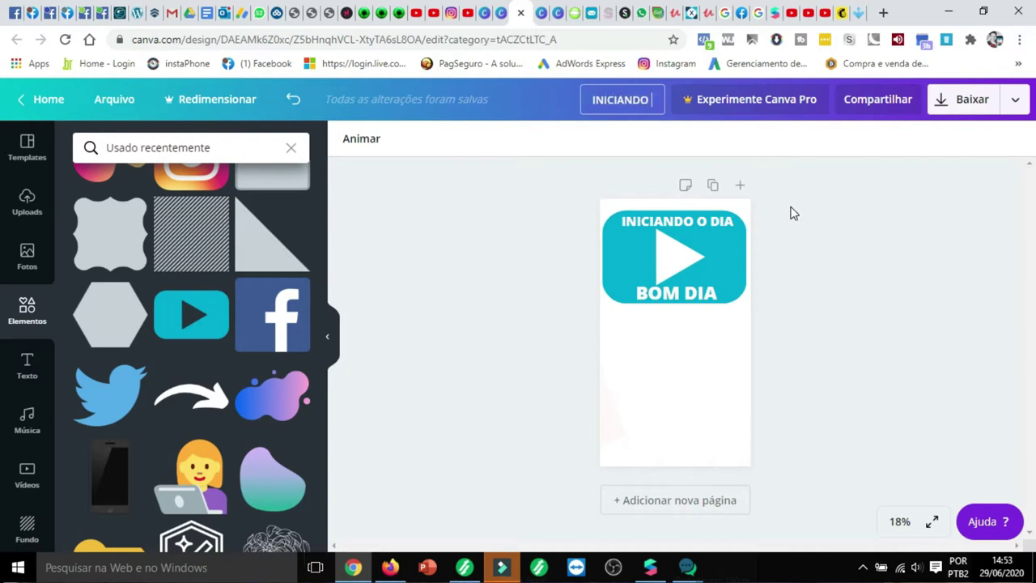
- Download the finished "INICIANDO O DIA" design as a PNG and dismiss the Canva Pro offer
{"action": "left_click", "coordinate": [973, 99]}
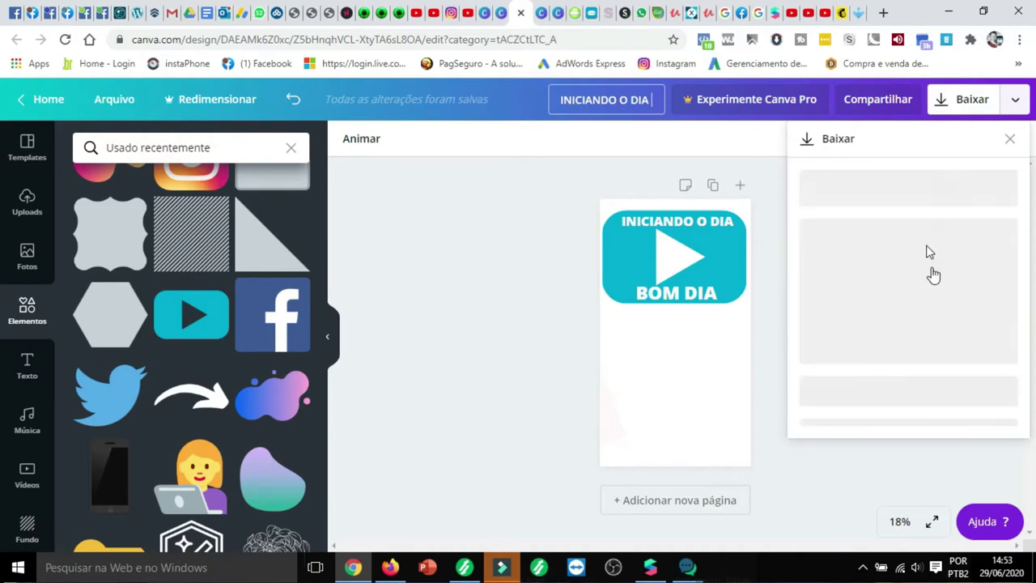
{"action": "left_click", "coordinate": [929, 389]}
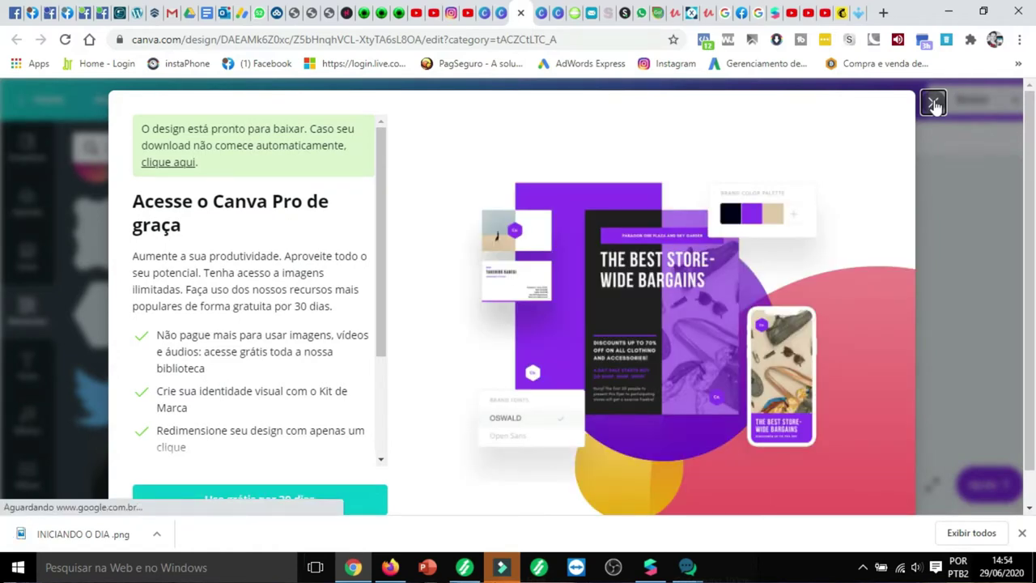
{"action": "left_click", "coordinate": [934, 103]}
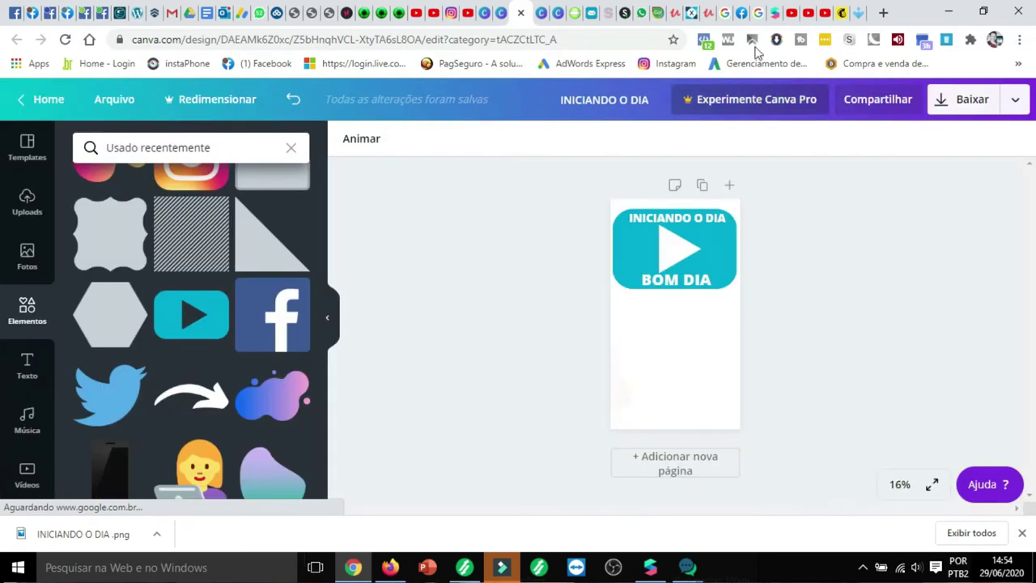
- Switch to Pixlr X and open the downloaded "INICIANDO O DIA" image from the Downloads folder
{"action": "left_click", "coordinate": [692, 15]}
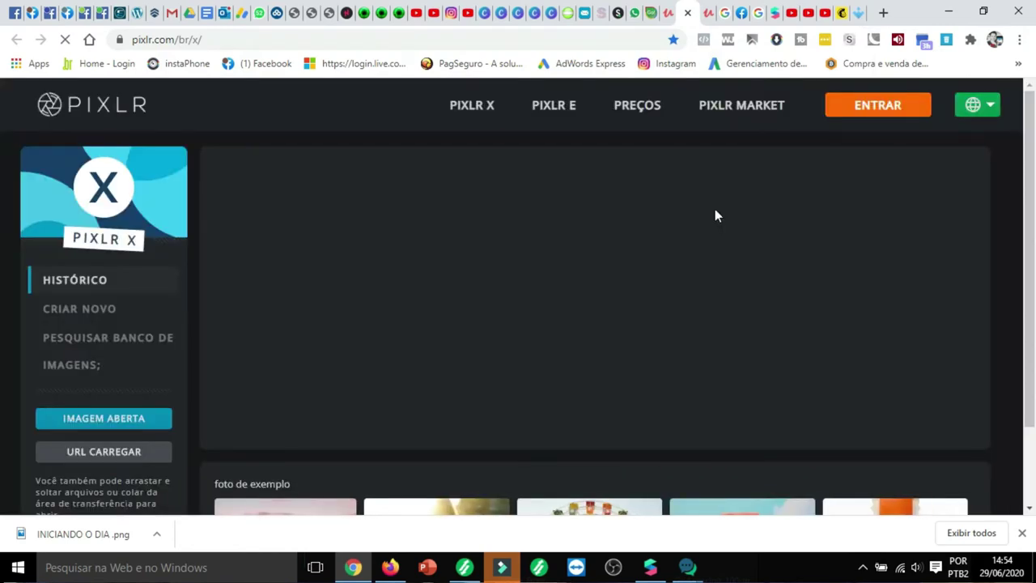
{"action": "left_click", "coordinate": [65, 45]}
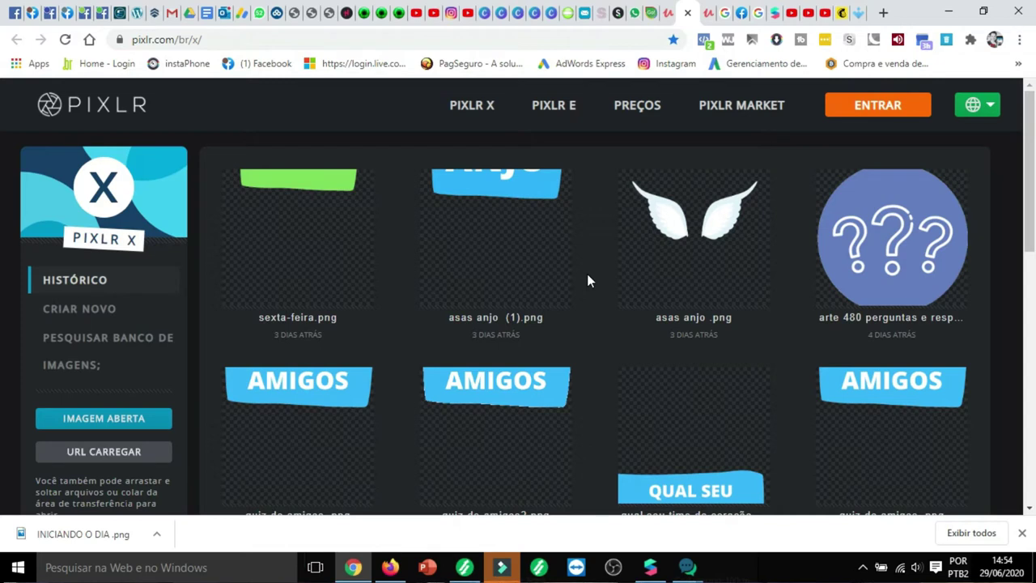
{"action": "left_click", "coordinate": [65, 39]}
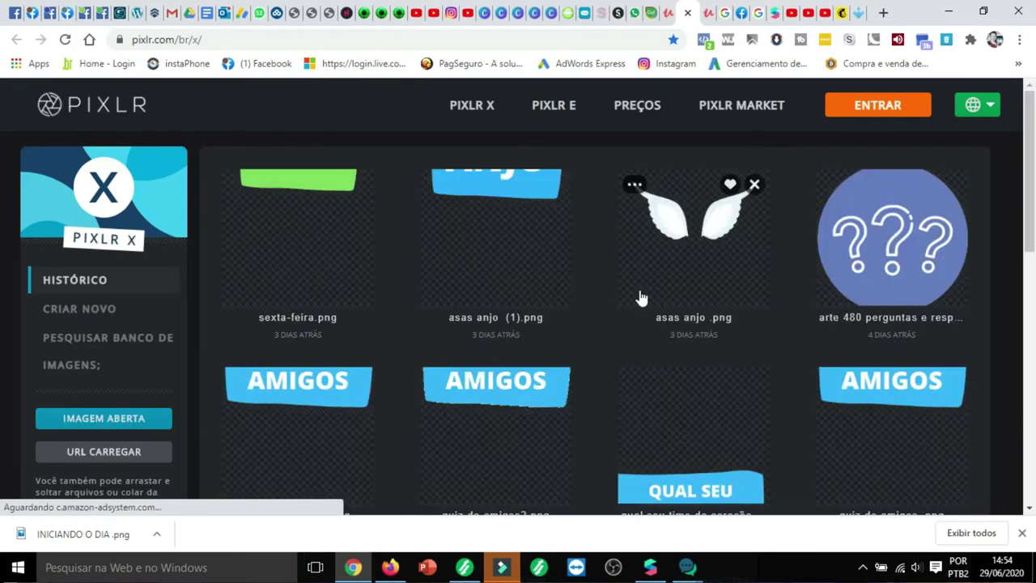
{"action": "scroll", "coordinate": [629, 289], "scroll_direction": "down", "scroll_amount": 3}
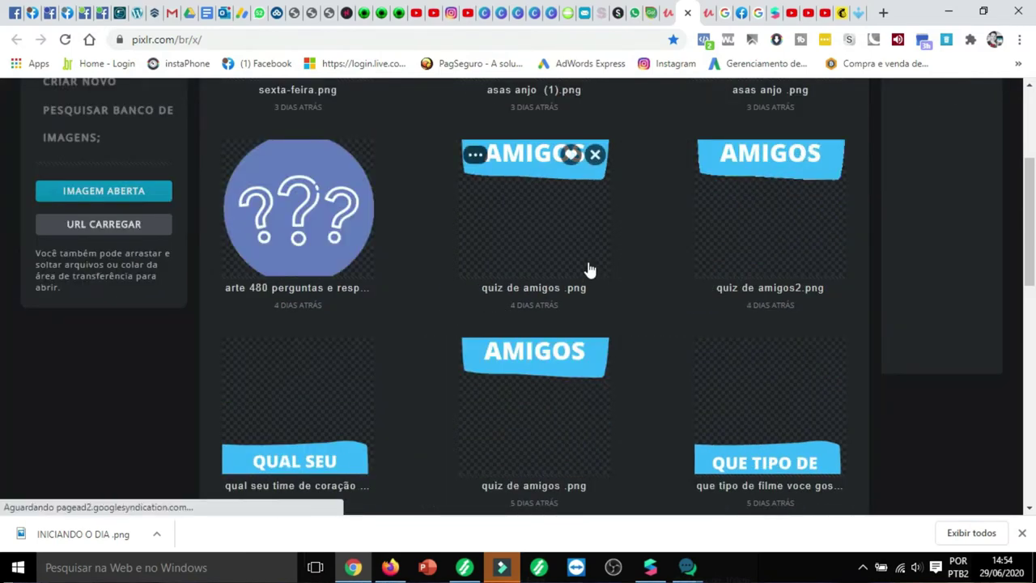
{"action": "scroll", "coordinate": [589, 269], "scroll_direction": "up", "scroll_amount": 3}
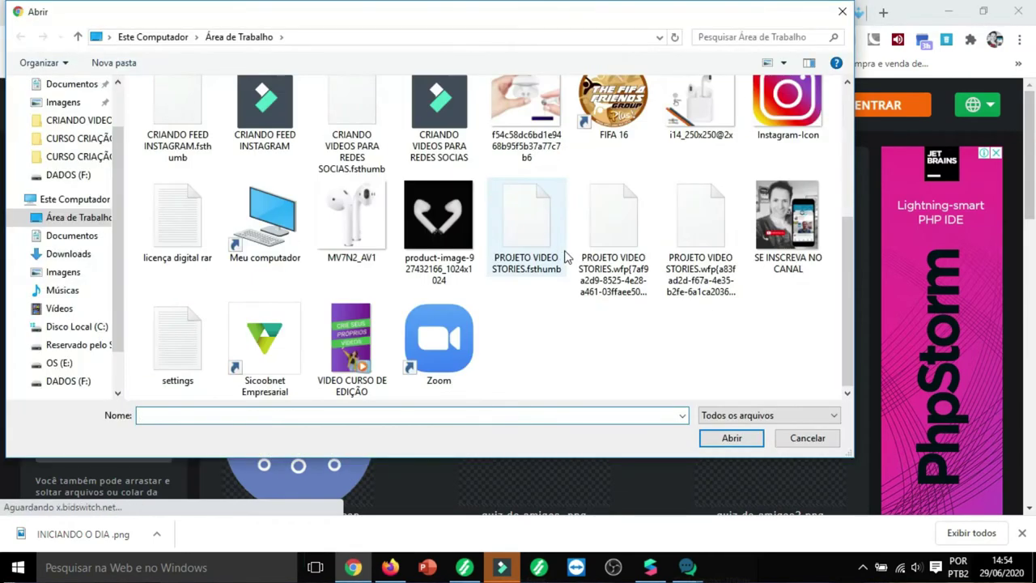
{"action": "left_click", "coordinate": [68, 253]}
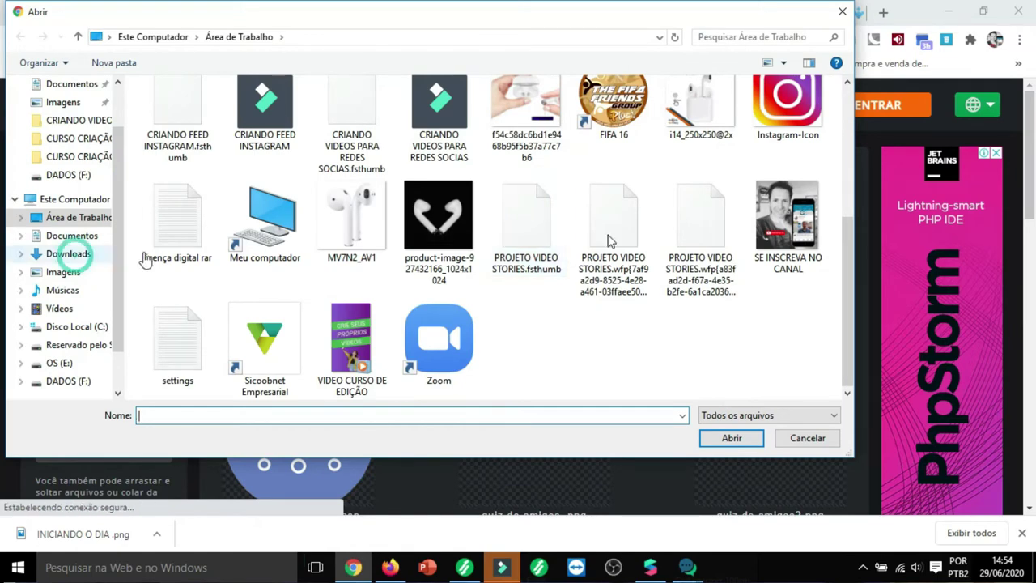
{"action": "scroll", "coordinate": [635, 254], "scroll_direction": "down", "scroll_amount": 5}
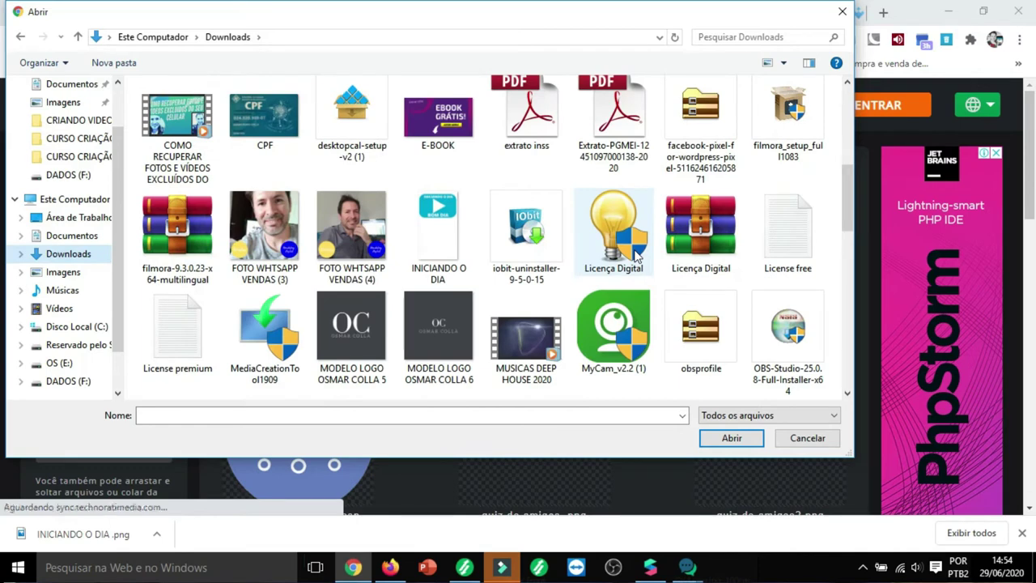
{"action": "left_click", "coordinate": [438, 230]}
{"action": "left_click", "coordinate": [732, 438]}
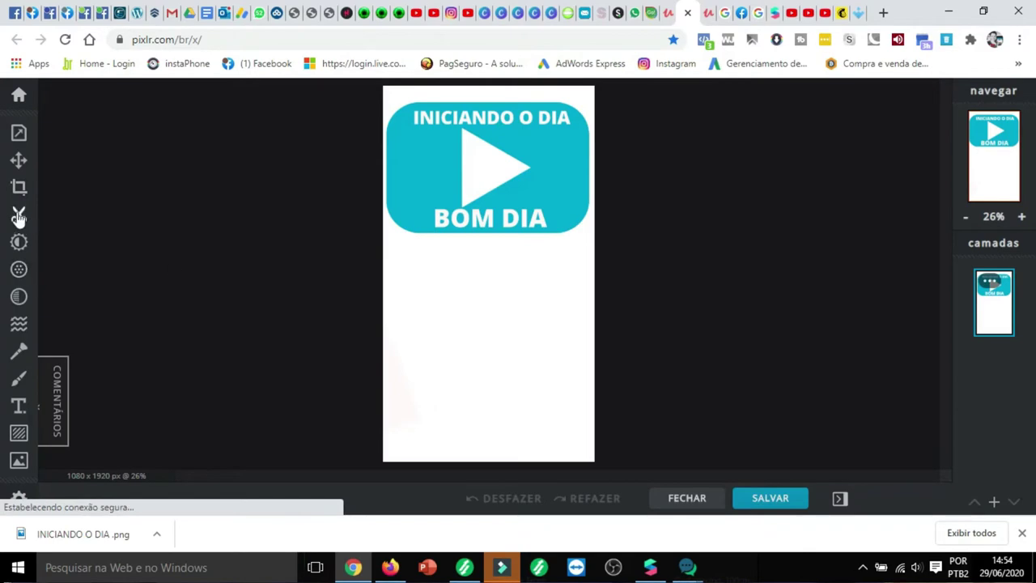
- Remove the white background around the teal banner using the cutout magic wand in Remover mode
{"action": "left_click", "coordinate": [20, 215]}
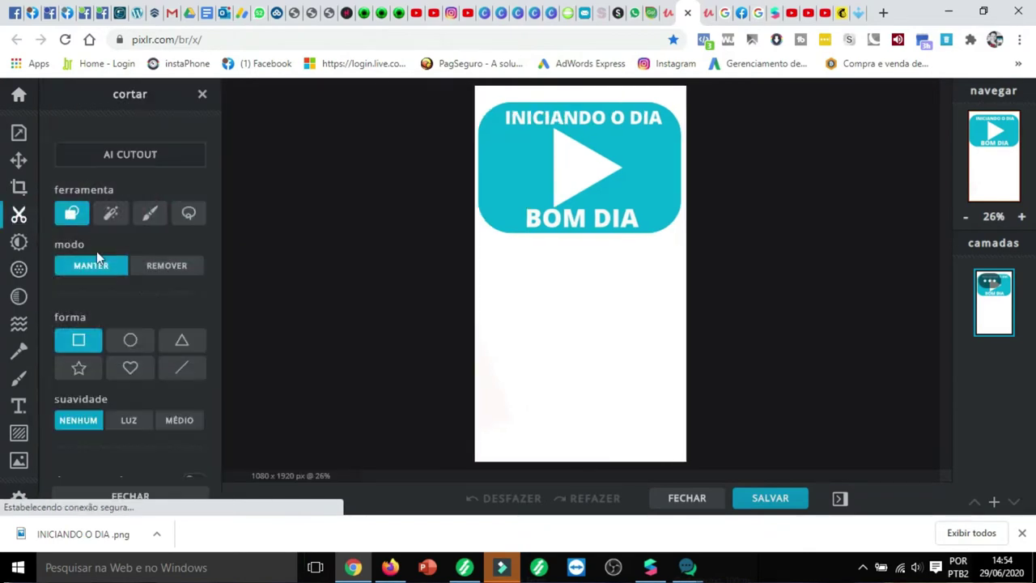
{"action": "left_click", "coordinate": [111, 213]}
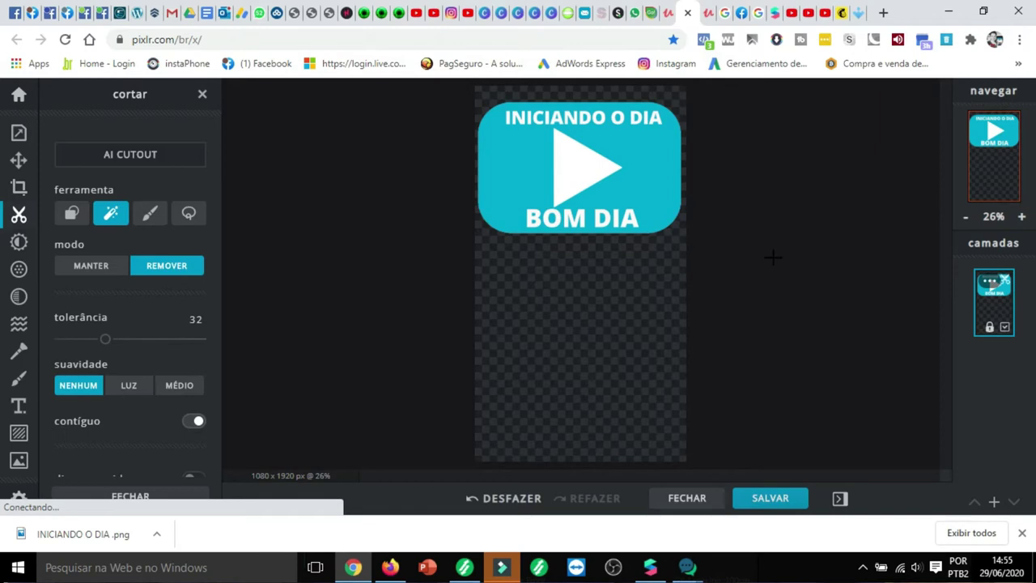
- Save the cut-out image as a PNG named "INICIANDO O DIA TRANSPARENTE" and clear the browser's download bar
{"action": "left_click", "coordinate": [769, 499]}
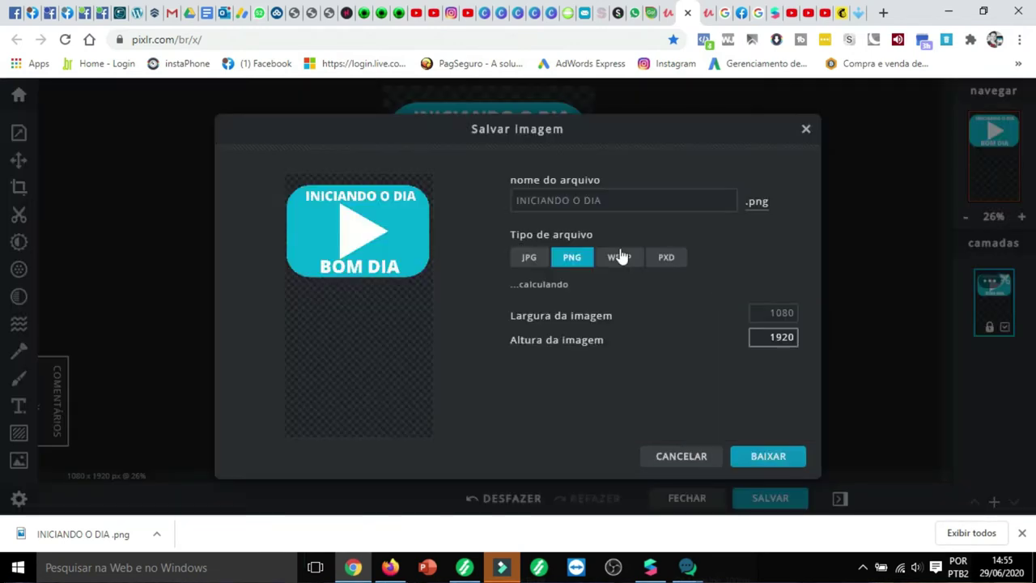
{"action": "left_click", "coordinate": [613, 203]}
{"action": "type", "text": "TRANSPARENTE"}
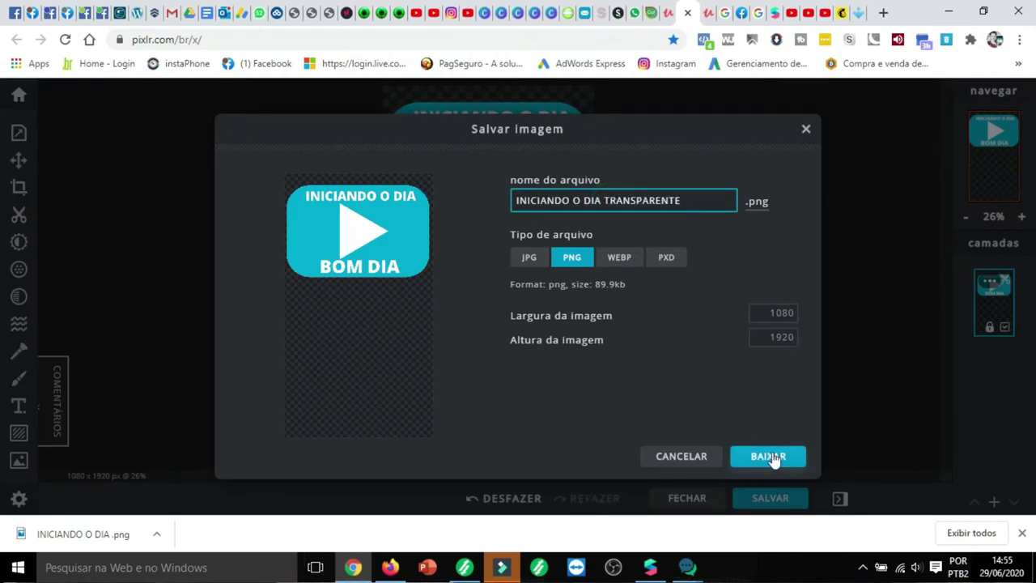
{"action": "left_click", "coordinate": [770, 456]}
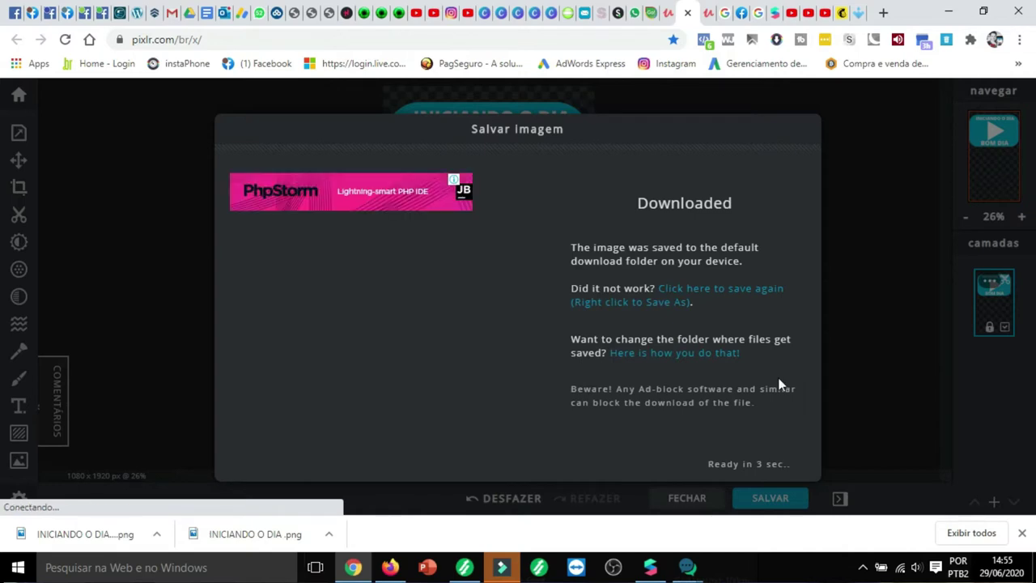
{"action": "left_click", "coordinate": [785, 461]}
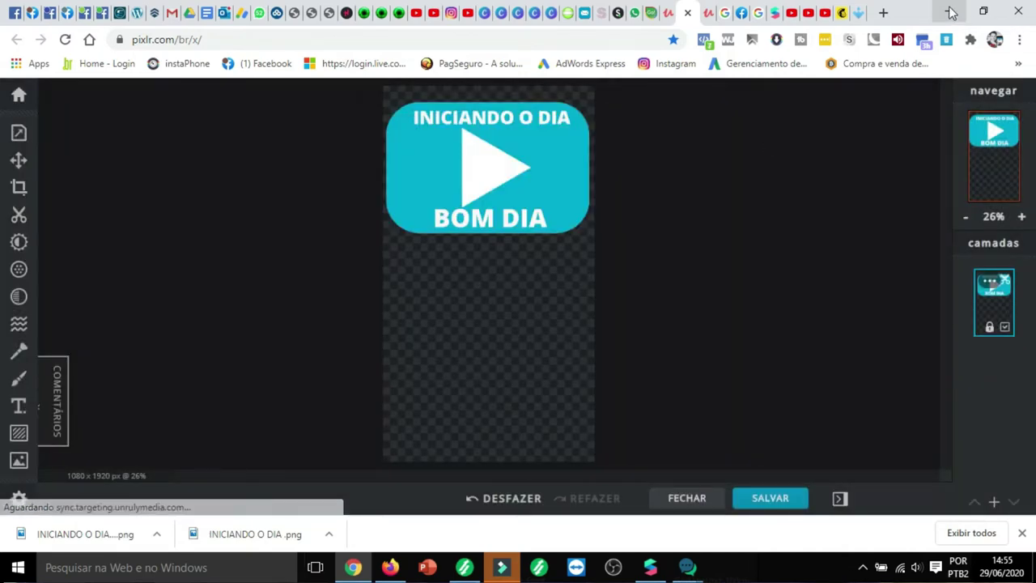
{"action": "left_click", "coordinate": [1022, 535]}
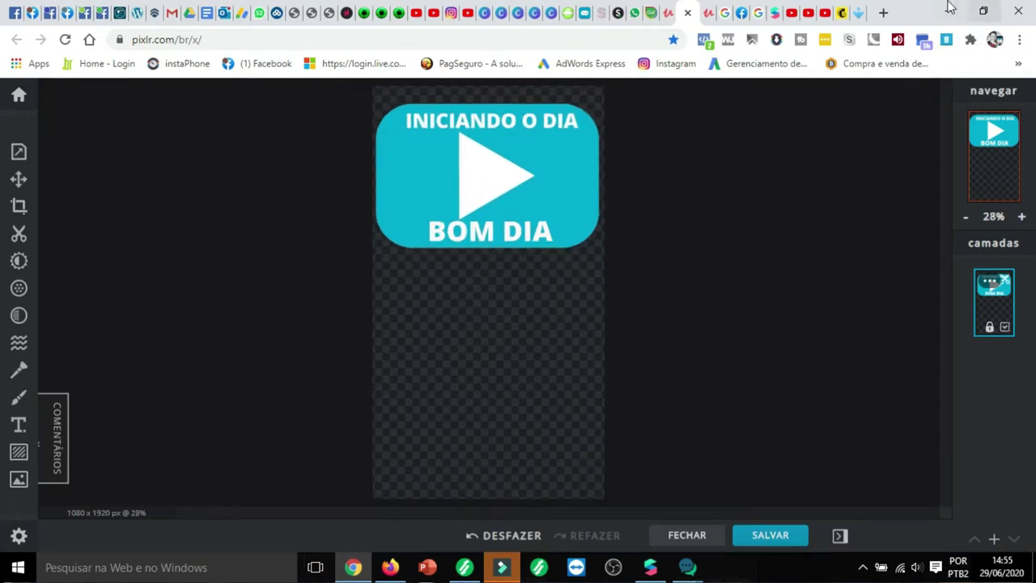
- Switch to Spark AR Studio and insert a Face Tracker into the blank project's scene
{"action": "left_click", "coordinate": [949, 12]}
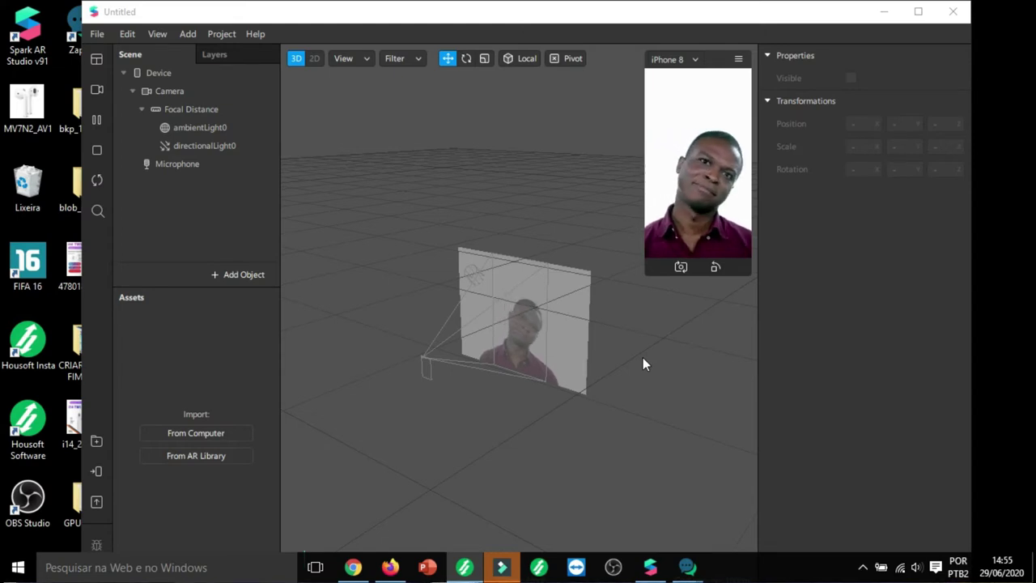
{"action": "left_click", "coordinate": [239, 275]}
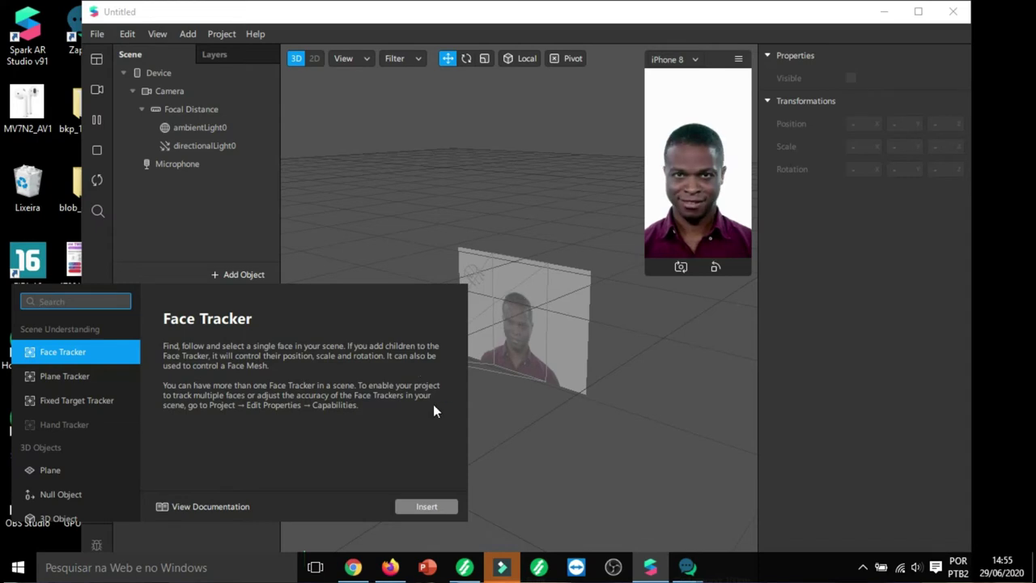
{"action": "left_click", "coordinate": [428, 507]}
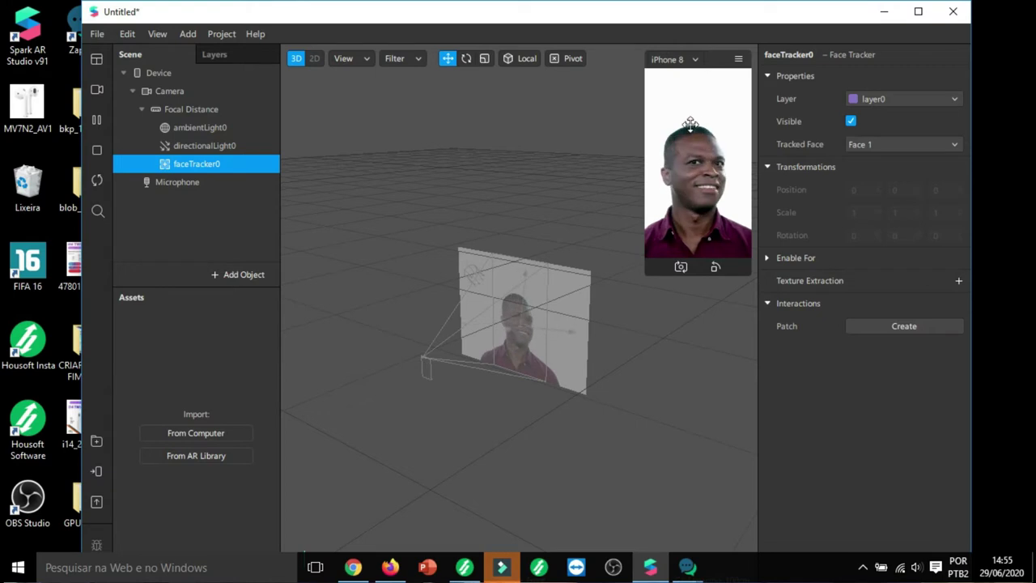
- Add a plane as a child of the face tracker and create a new material for it
{"action": "right_click", "coordinate": [212, 162]}
{"action": "mouse_move", "coordinate": [278, 177]}
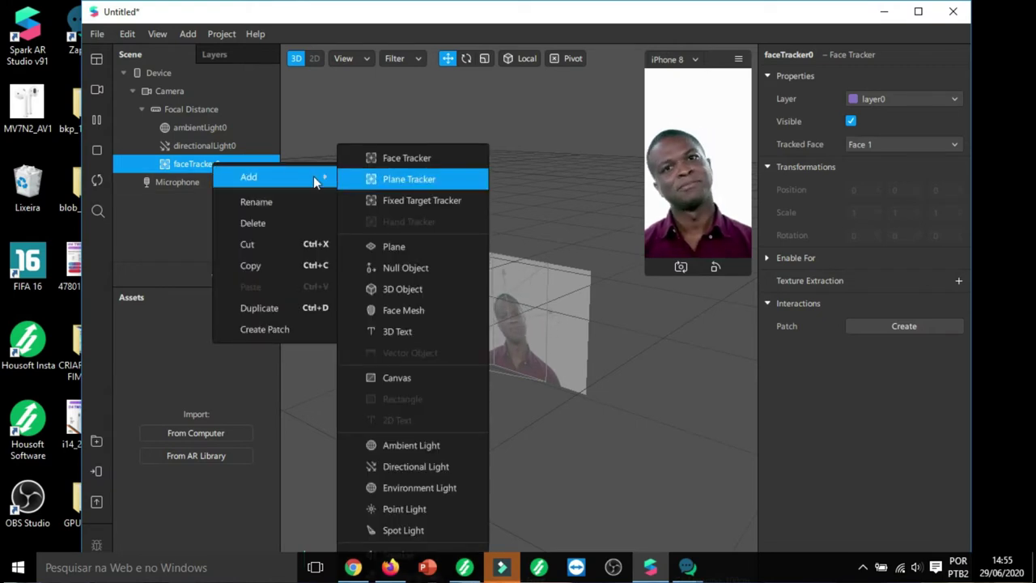
{"action": "left_click", "coordinate": [414, 246]}
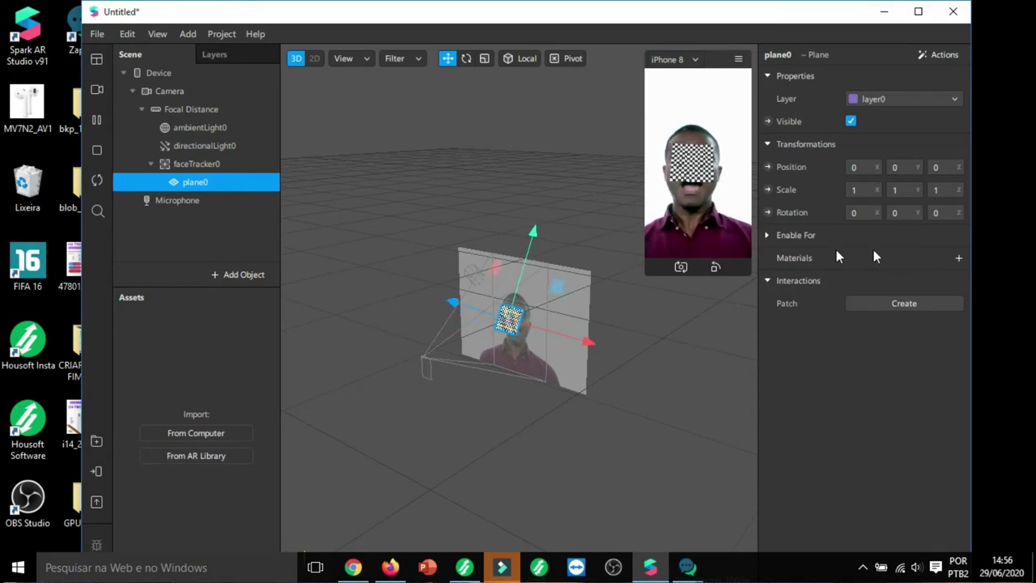
{"action": "left_click", "coordinate": [958, 259]}
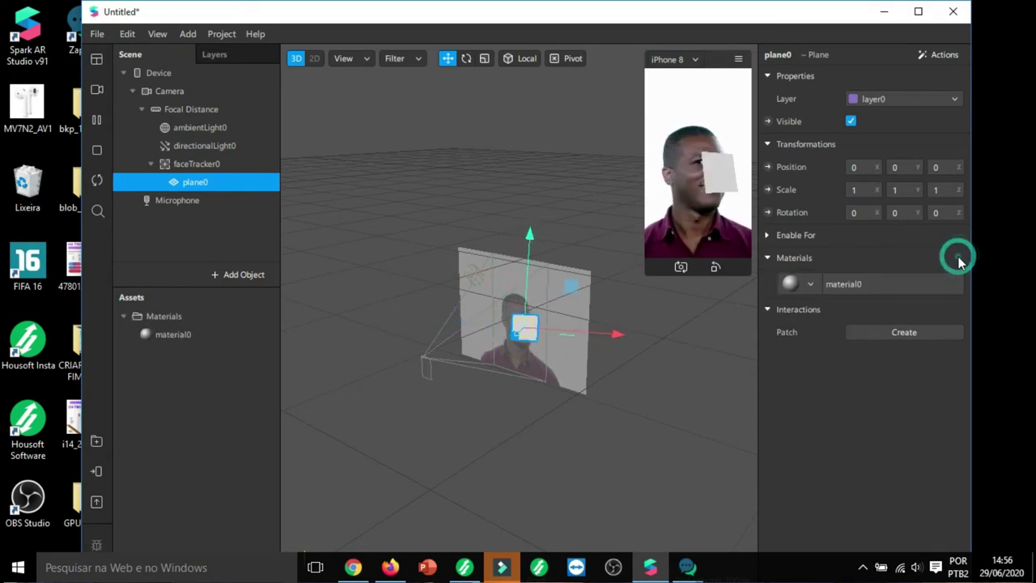
- Try to rename the plane's new material with an uppercase name
{"action": "left_click", "coordinate": [181, 335]}
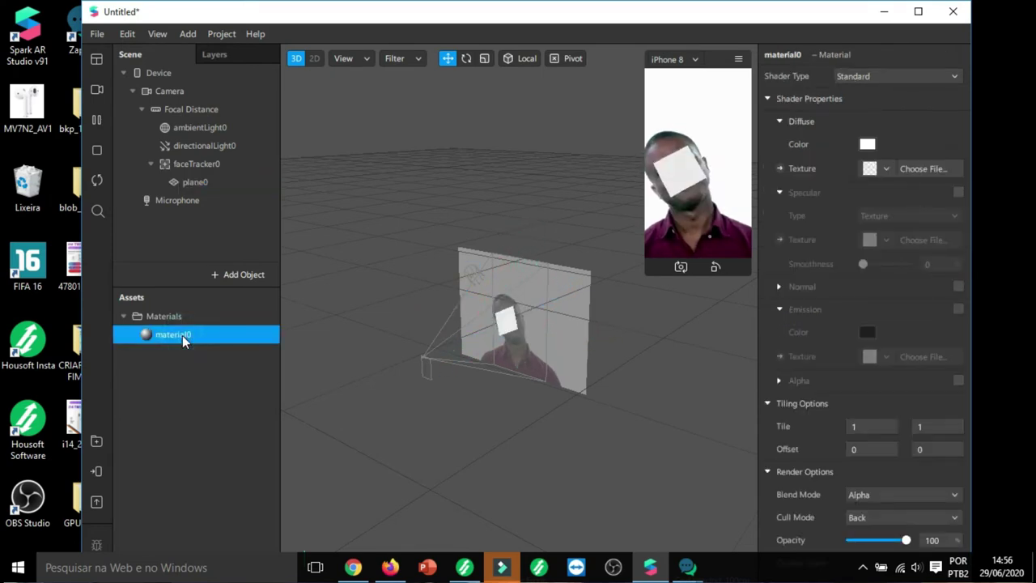
{"action": "right_click", "coordinate": [183, 335]}
{"action": "left_click", "coordinate": [235, 349]}
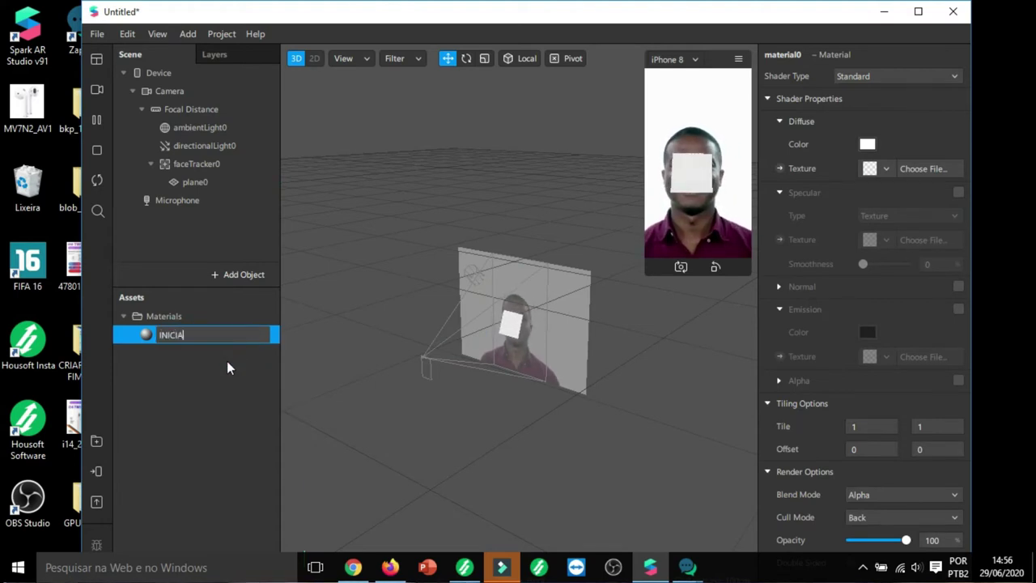
{"action": "left_click", "coordinate": [239, 368]}
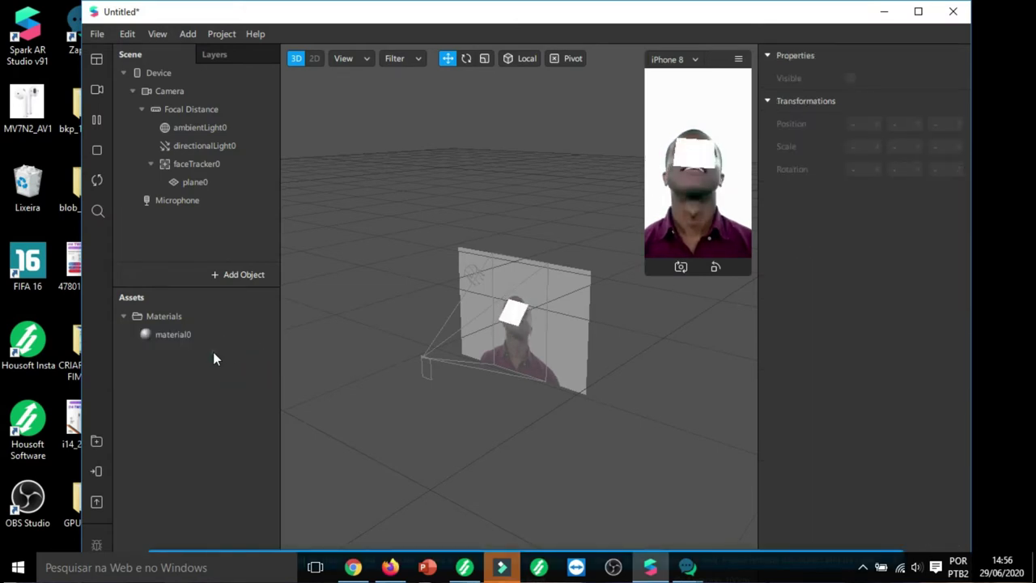
- Rename the plane's material to "iniciando o dia"
{"action": "left_click", "coordinate": [191, 339]}
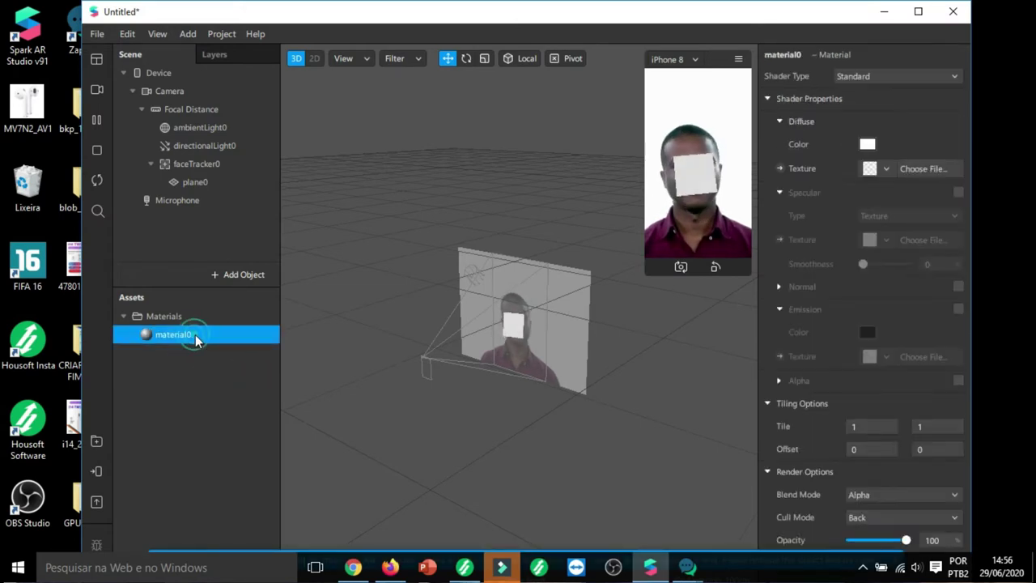
{"action": "right_click", "coordinate": [195, 335]}
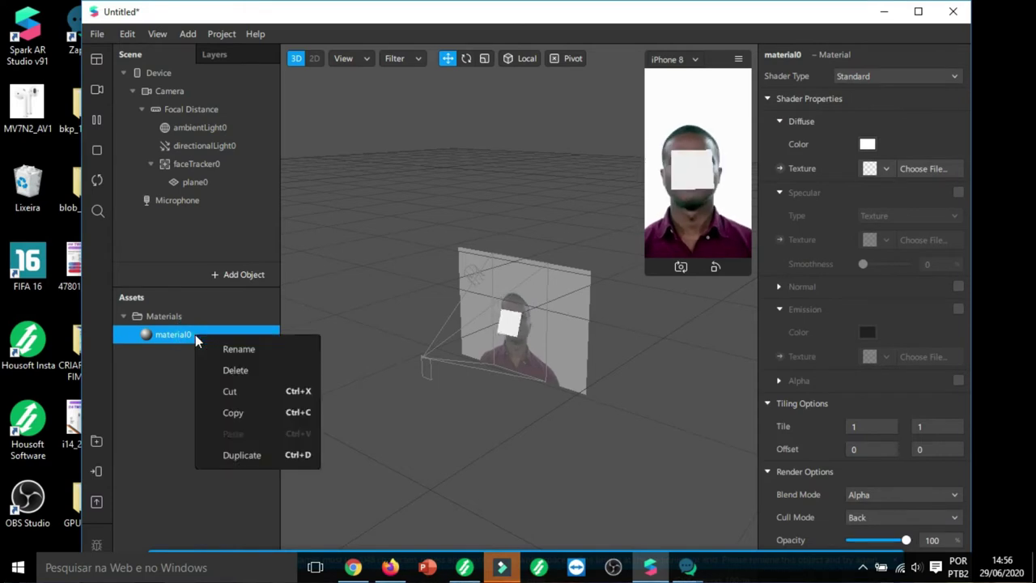
{"action": "left_click", "coordinate": [236, 347]}
{"action": "type", "text": "inic"}
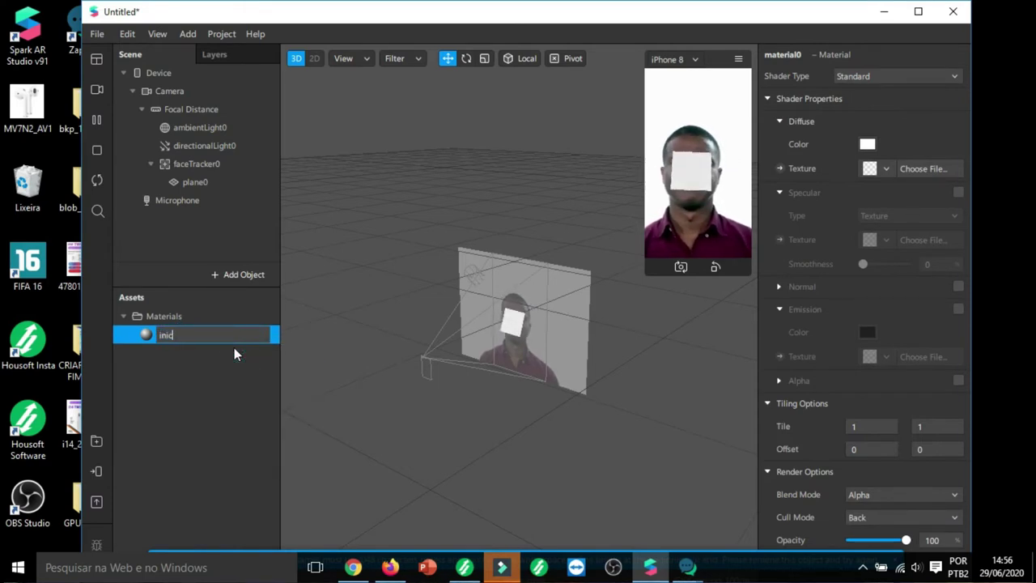
{"action": "type", "text": "iando o dia"}
{"action": "key", "text": "Return"}
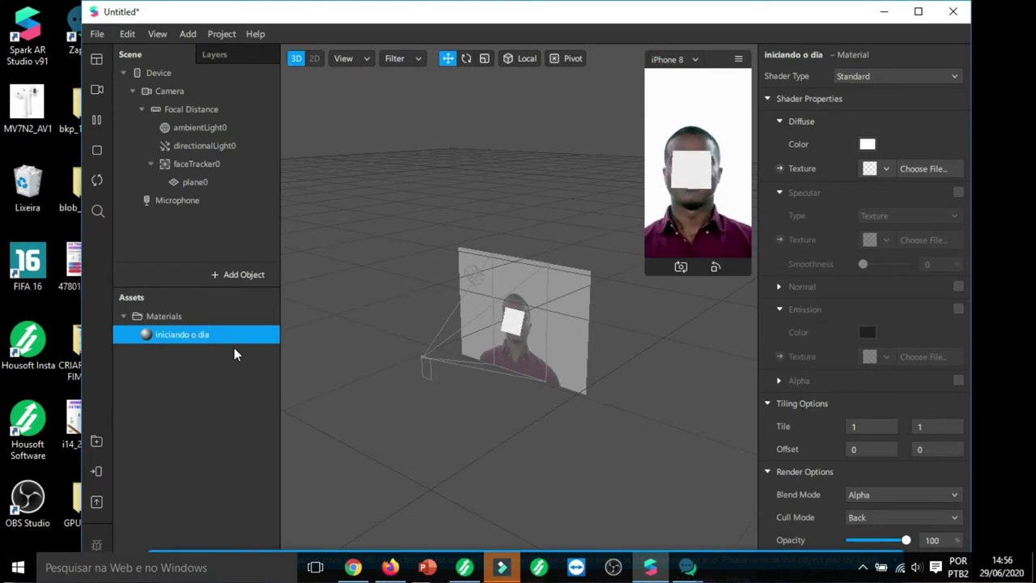
{"action": "left_click", "coordinate": [225, 373]}
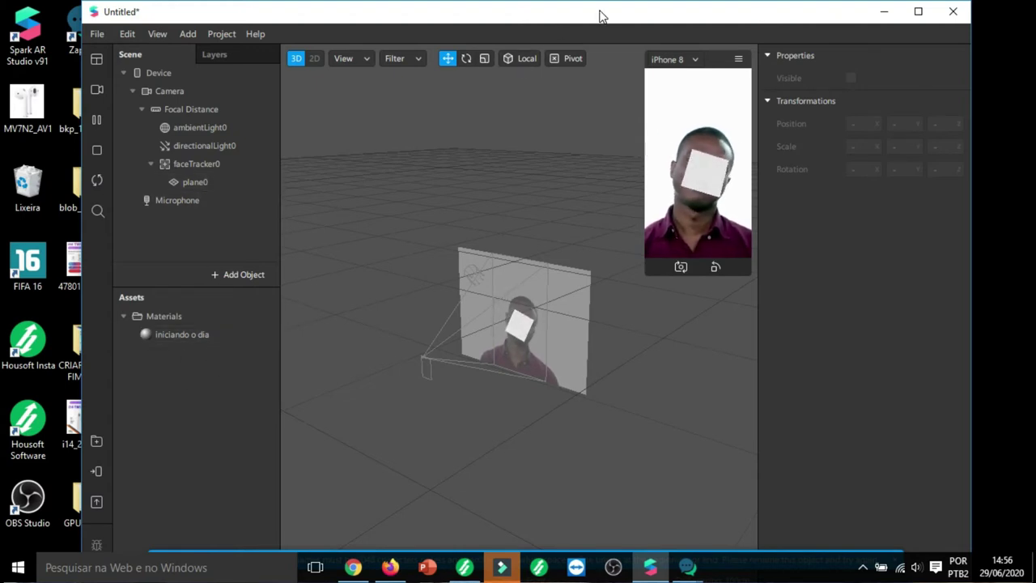
- Dismiss the naming notice and import the "INICIANDO O DIA TRANSPARENTE" PNG from the Downloads folder as a texture
{"action": "left_click_drag", "start_coordinate": [602, 8], "coordinate": [573, 23]}
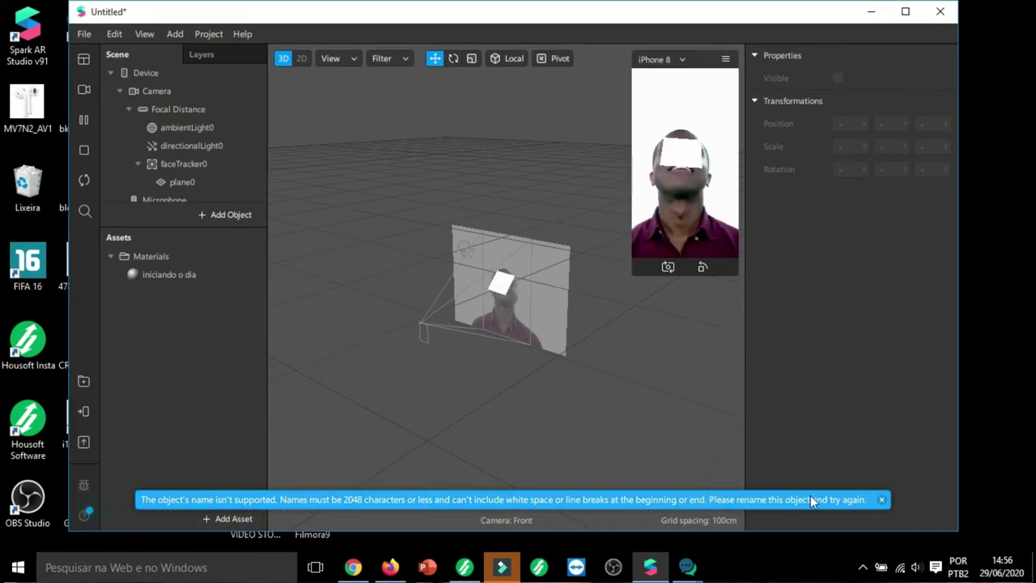
{"action": "left_click", "coordinate": [882, 500]}
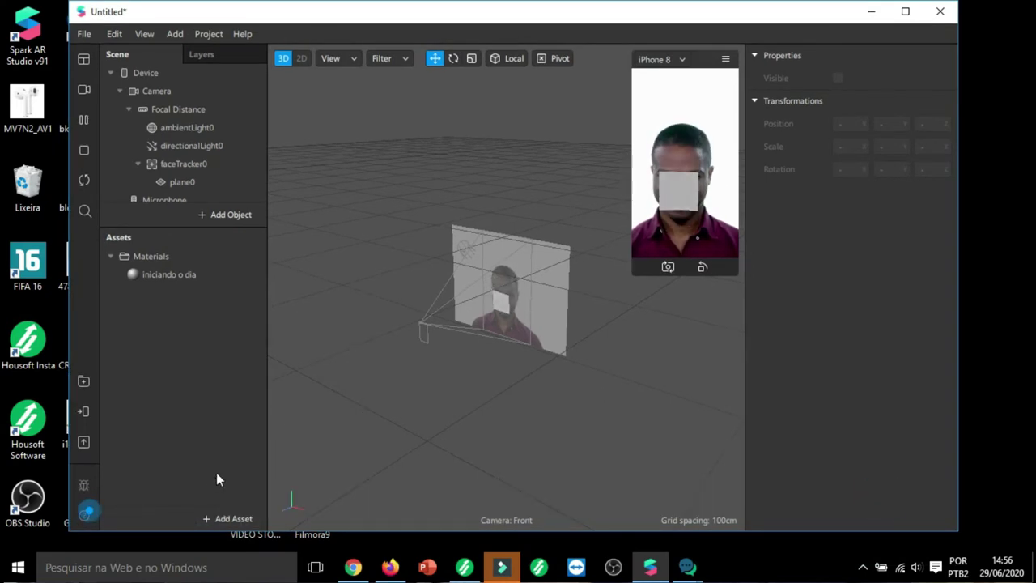
{"action": "left_click", "coordinate": [231, 516]}
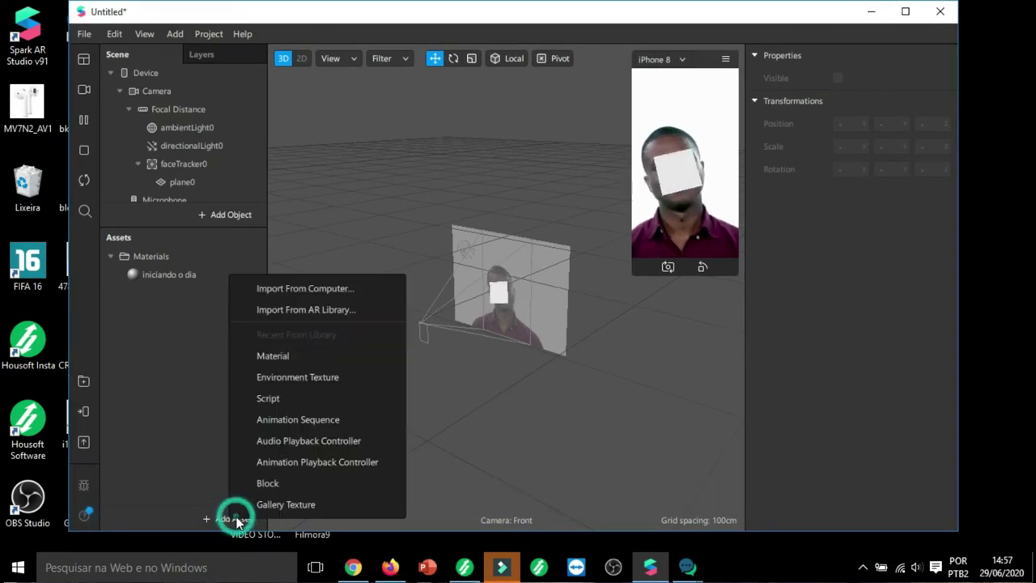
{"action": "left_click", "coordinate": [323, 289]}
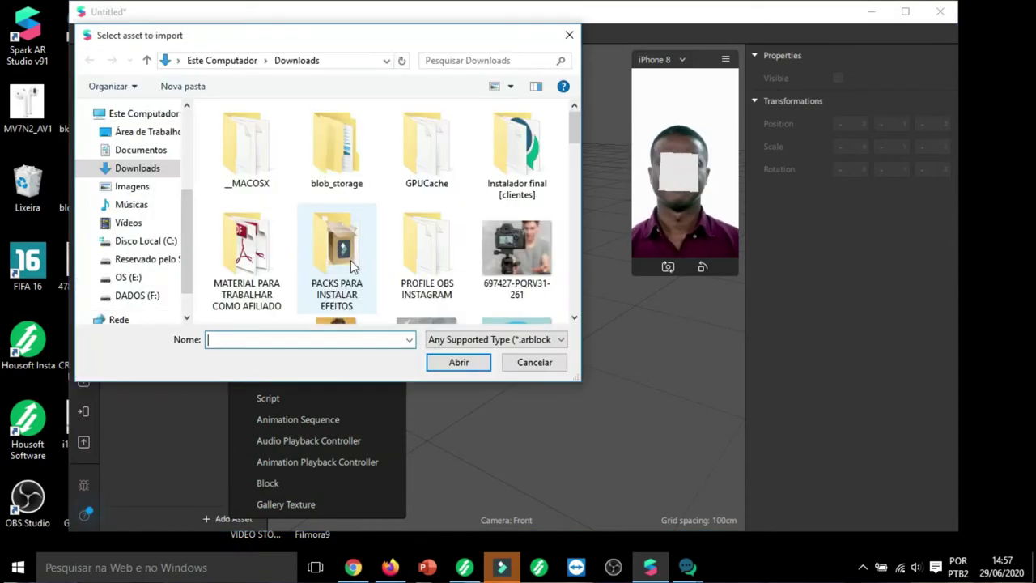
{"action": "scroll", "coordinate": [426, 212], "scroll_direction": "down", "scroll_amount": 10}
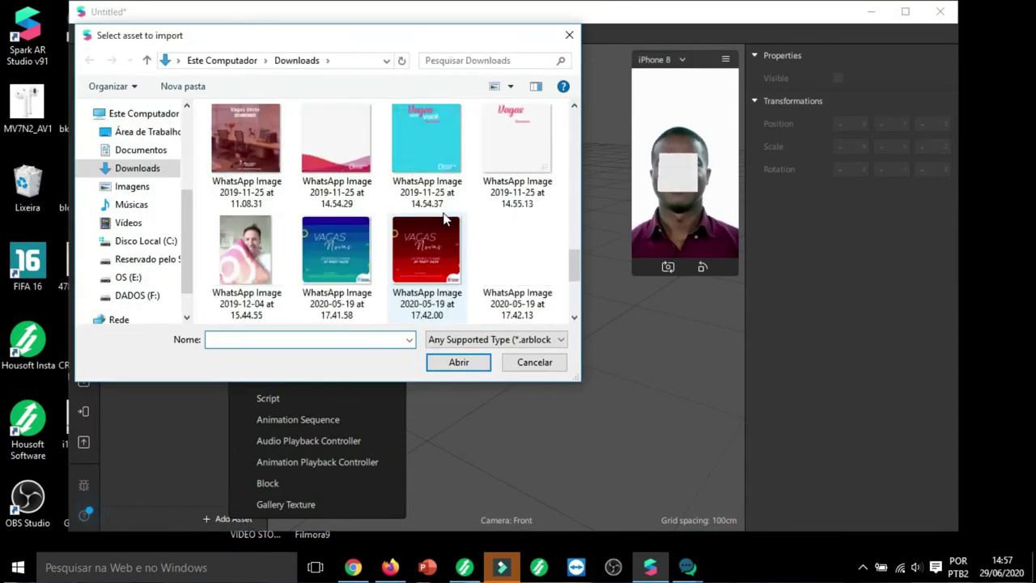
{"action": "scroll", "coordinate": [432, 259], "scroll_direction": "up", "scroll_amount": 5}
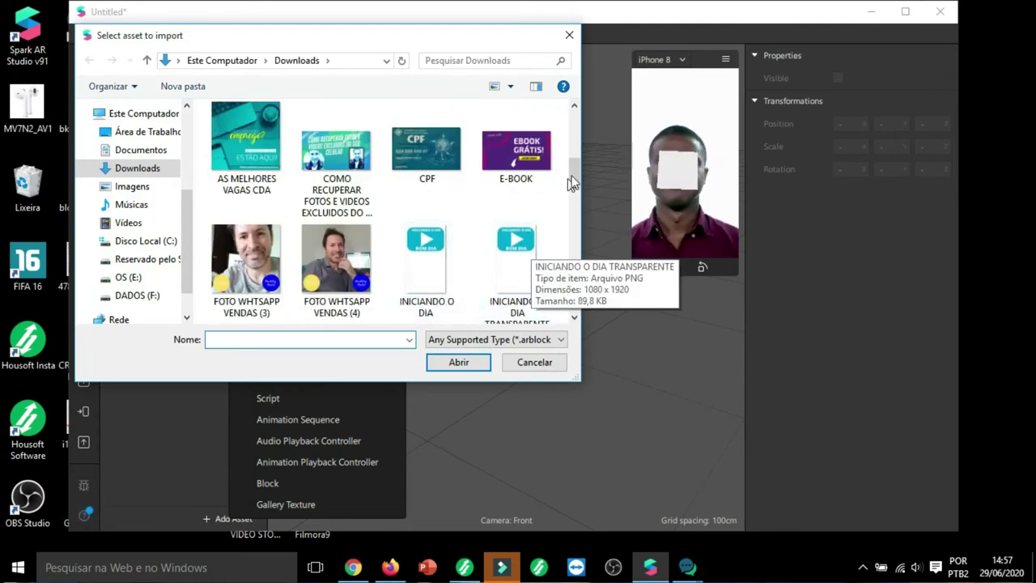
{"action": "scroll", "coordinate": [551, 210], "scroll_direction": "down", "scroll_amount": 1}
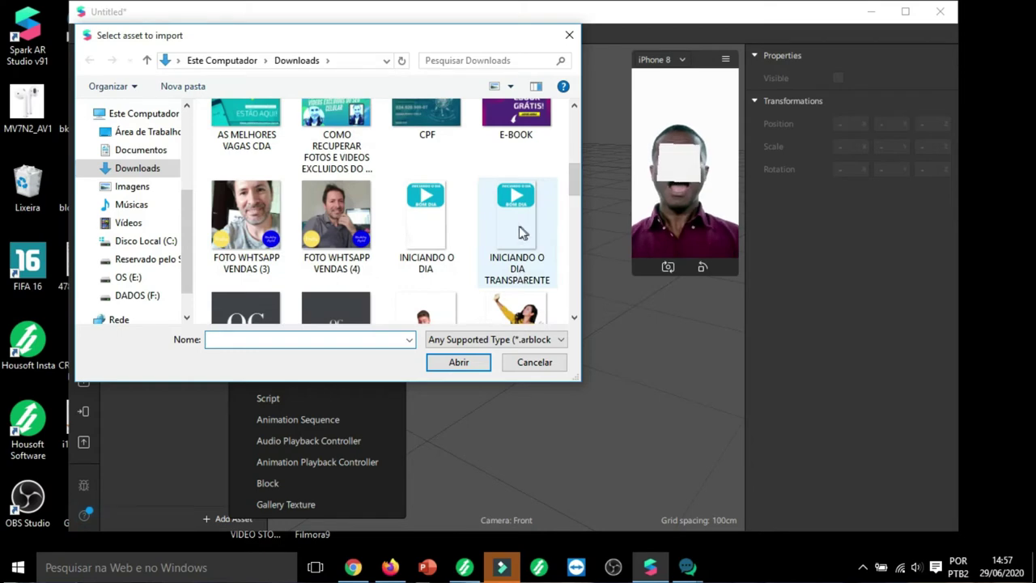
{"action": "left_click", "coordinate": [517, 231]}
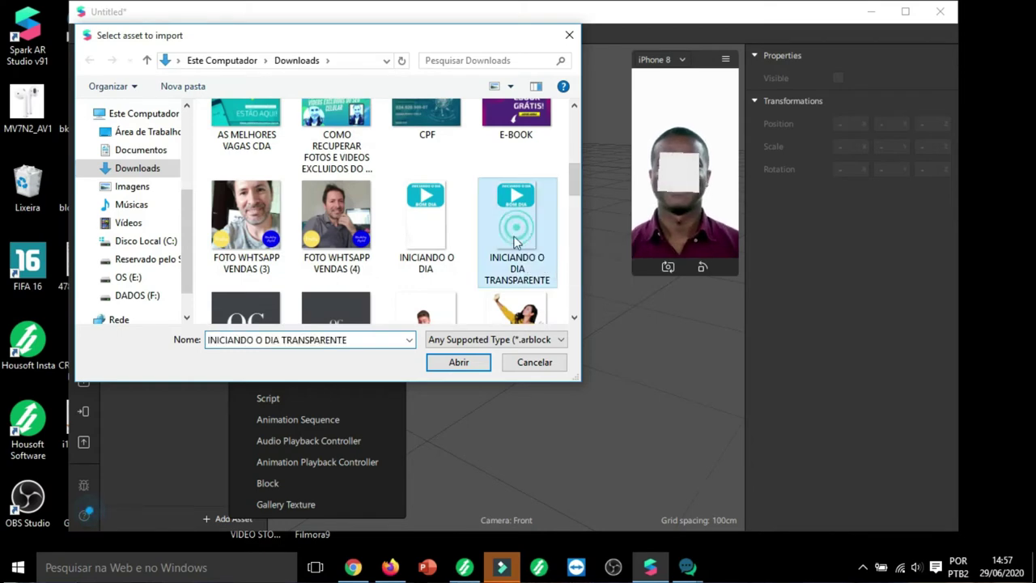
{"action": "left_click", "coordinate": [474, 364]}
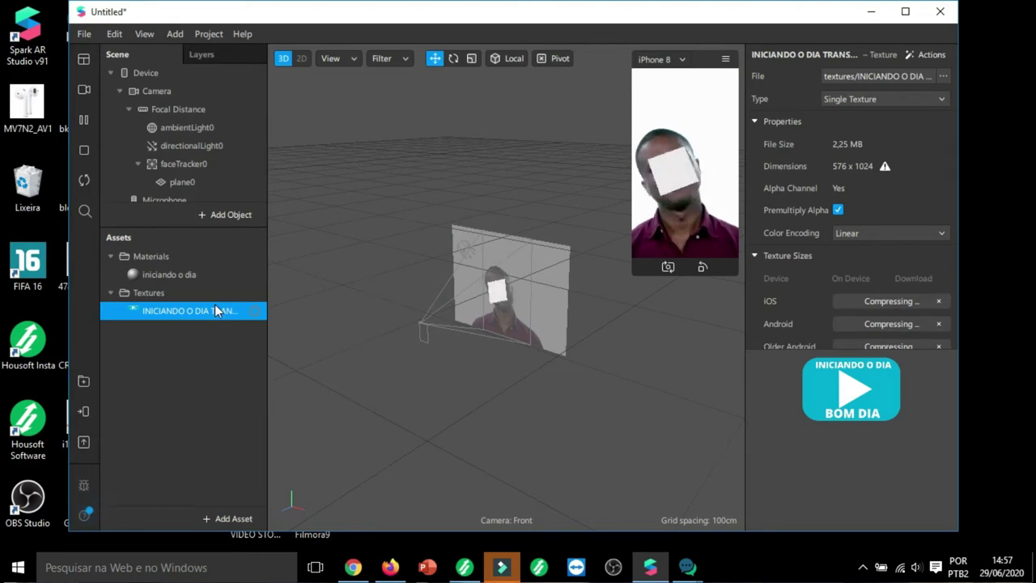
- Assign the INICIANDO O DIA TRANSPARENTE texture to the diffuse texture of the "iniciando o dia" material
{"action": "left_click", "coordinate": [184, 164]}
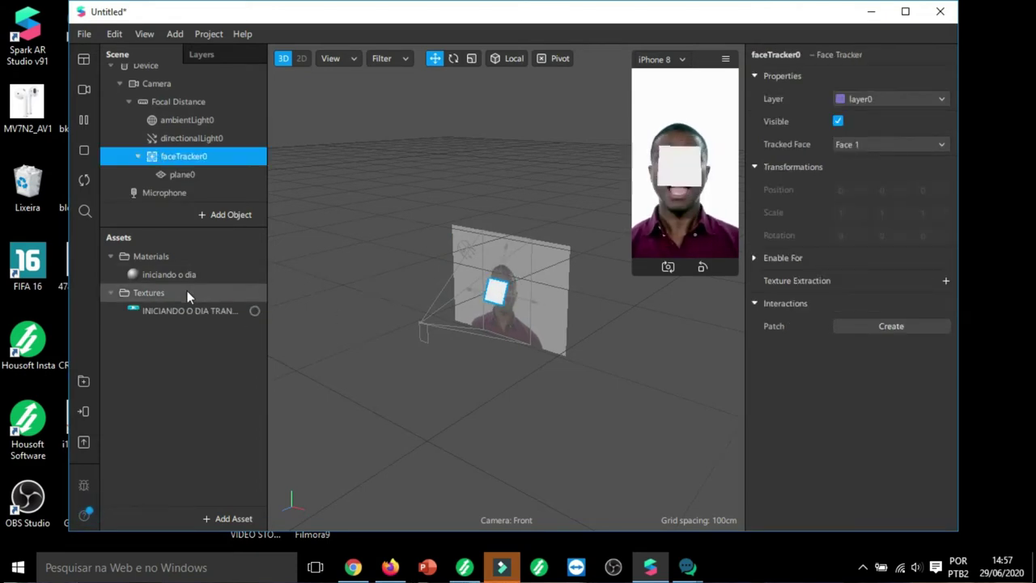
{"action": "left_click", "coordinate": [189, 276]}
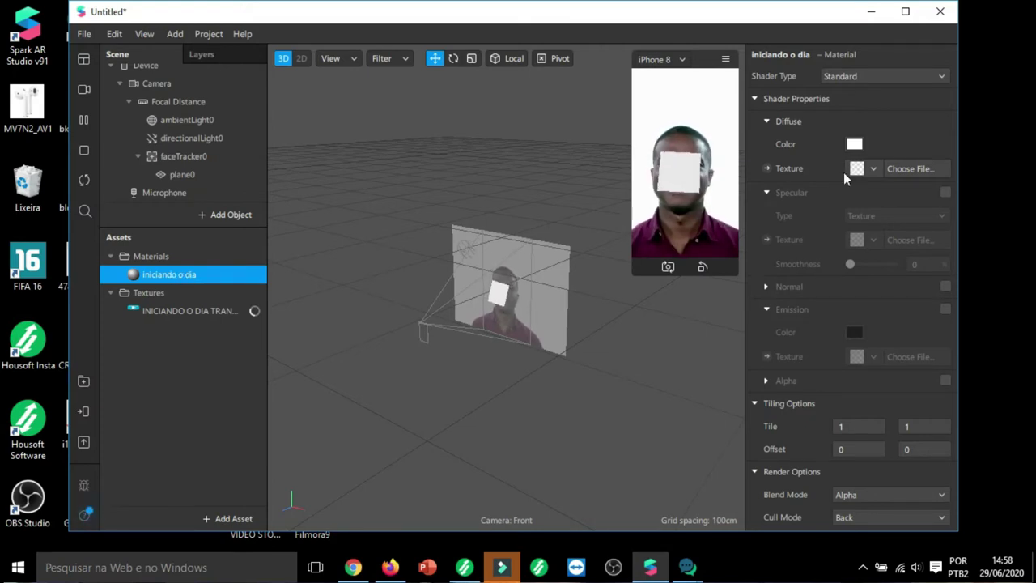
{"action": "left_click", "coordinate": [877, 169]}
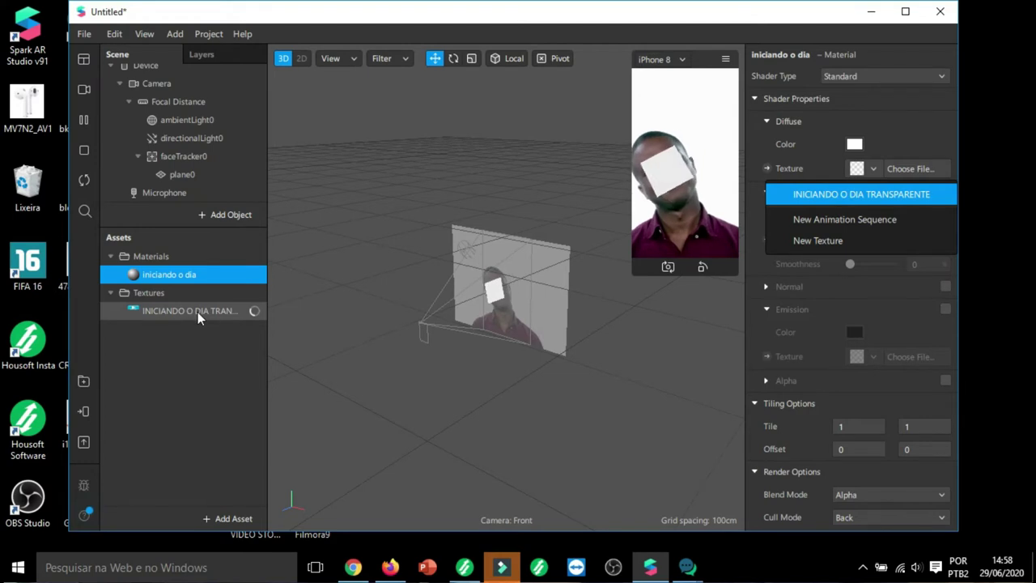
{"action": "left_click", "coordinate": [890, 195]}
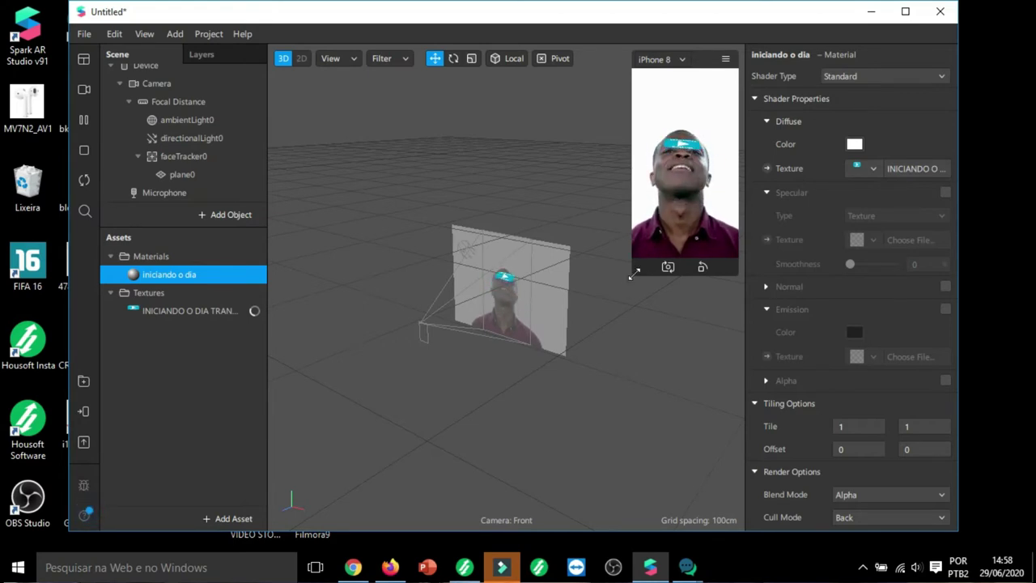
- Enlarge the iPhone 8 simulator preview to a medium size that still leaves the plane in the 3D scene visible
{"action": "left_click_drag", "start_coordinate": [631, 313], "coordinate": [608, 499]}
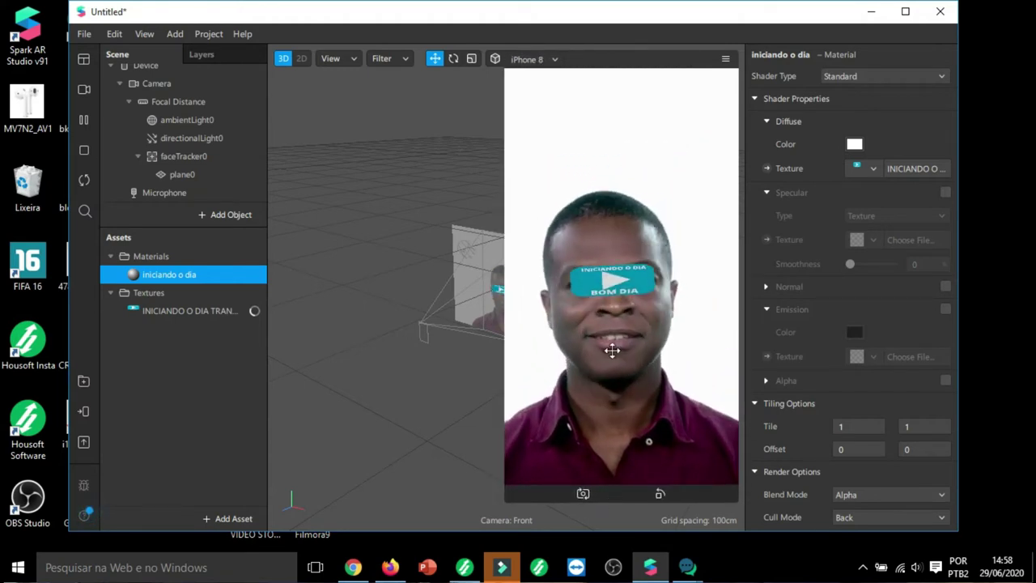
{"action": "left_click_drag", "start_coordinate": [507, 503], "coordinate": [549, 467]}
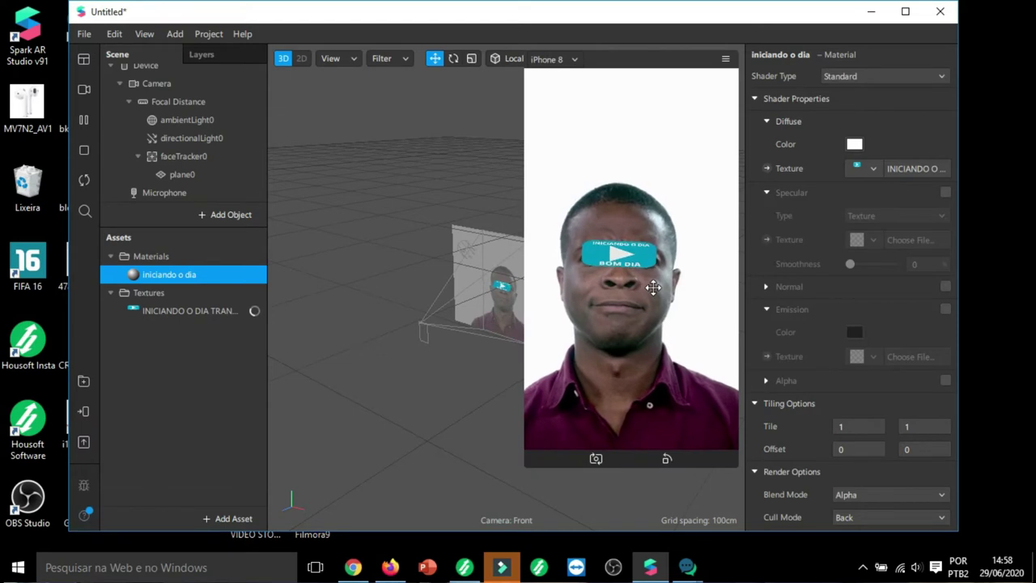
{"action": "left_click_drag", "start_coordinate": [526, 466], "coordinate": [615, 361]}
- Pause the preview video and raise the plane above the head to a Y position of about 0,084
{"action": "left_click", "coordinate": [194, 177]}
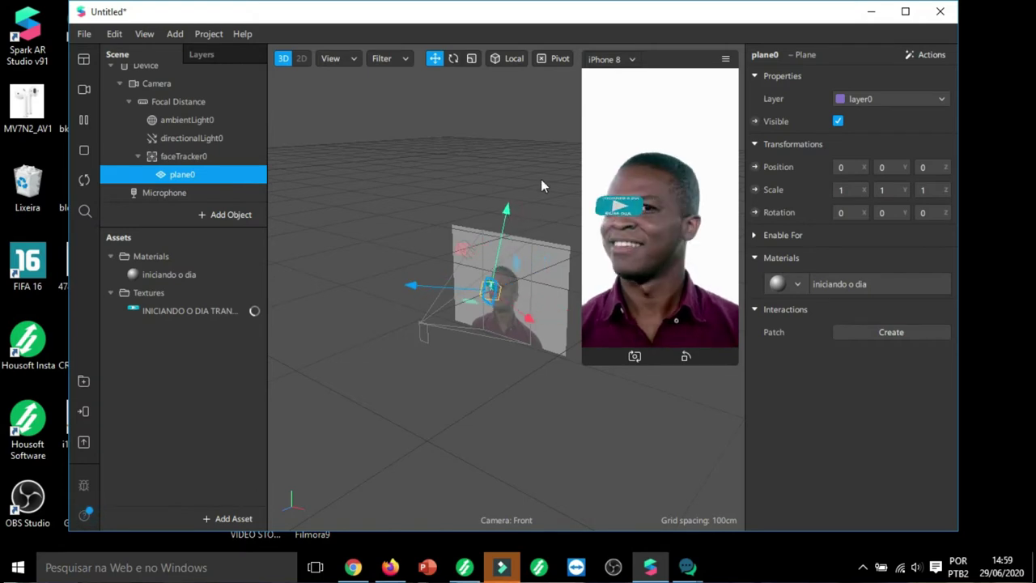
{"action": "left_click", "coordinate": [84, 120]}
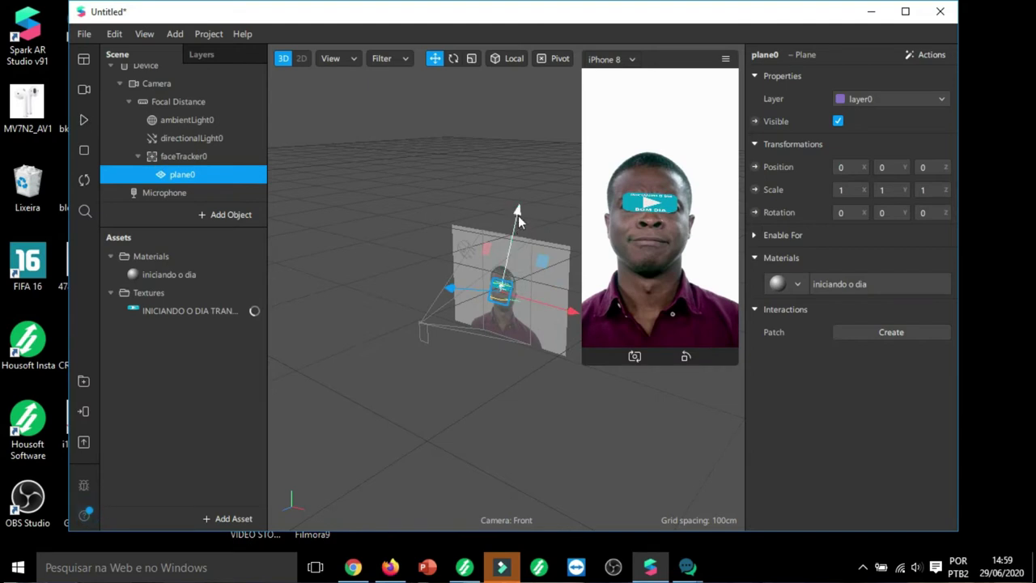
{"action": "left_click_drag", "start_coordinate": [517, 213], "coordinate": [517, 191]}
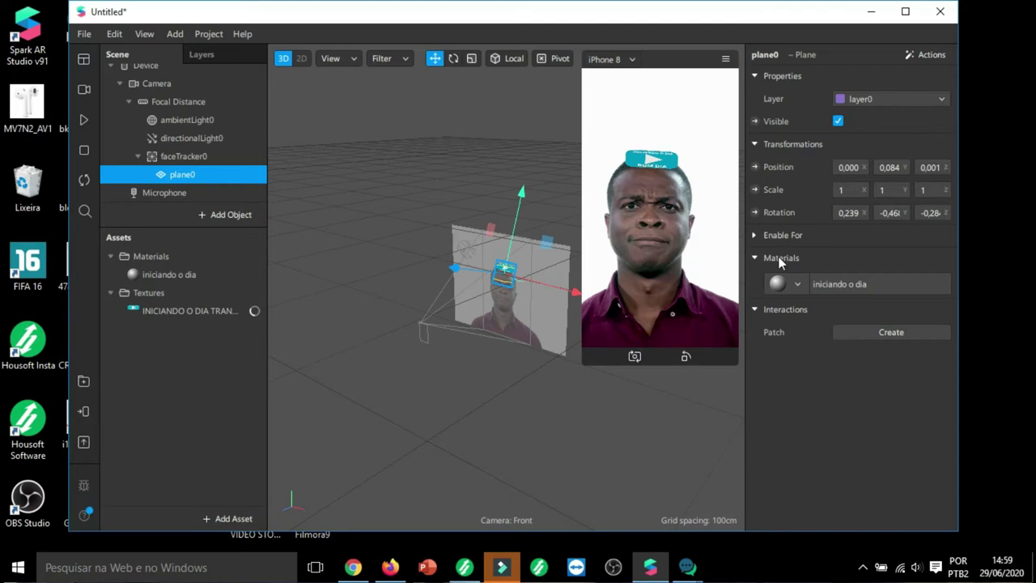
- Set the plane's X, Y and Z rotation to 0
{"action": "left_click", "coordinate": [841, 212]}
{"action": "double_click", "coordinate": [841, 212]}
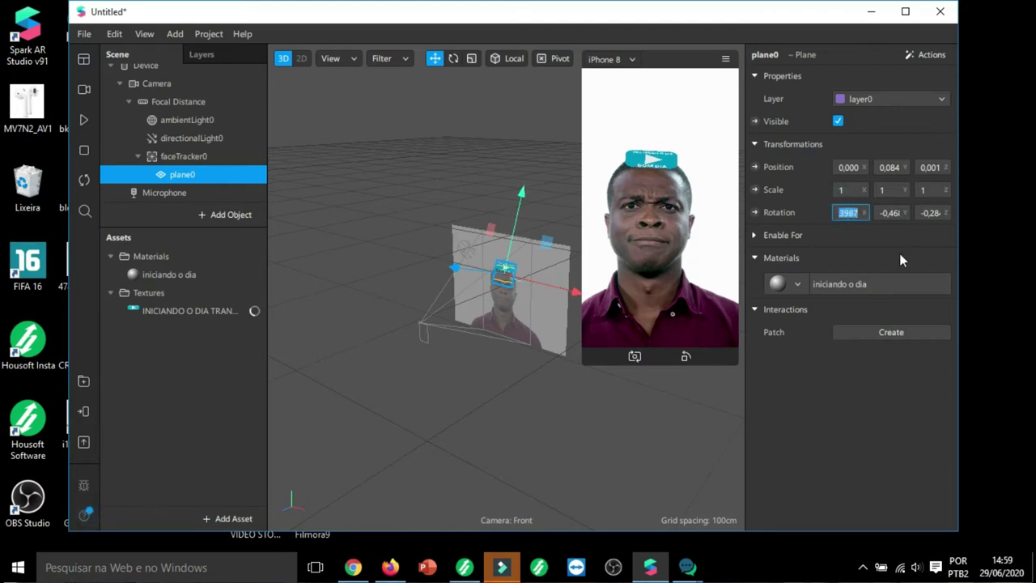
{"action": "type", "text": "0"}
{"action": "double_click", "coordinate": [882, 212]}
{"action": "type", "text": "0"}
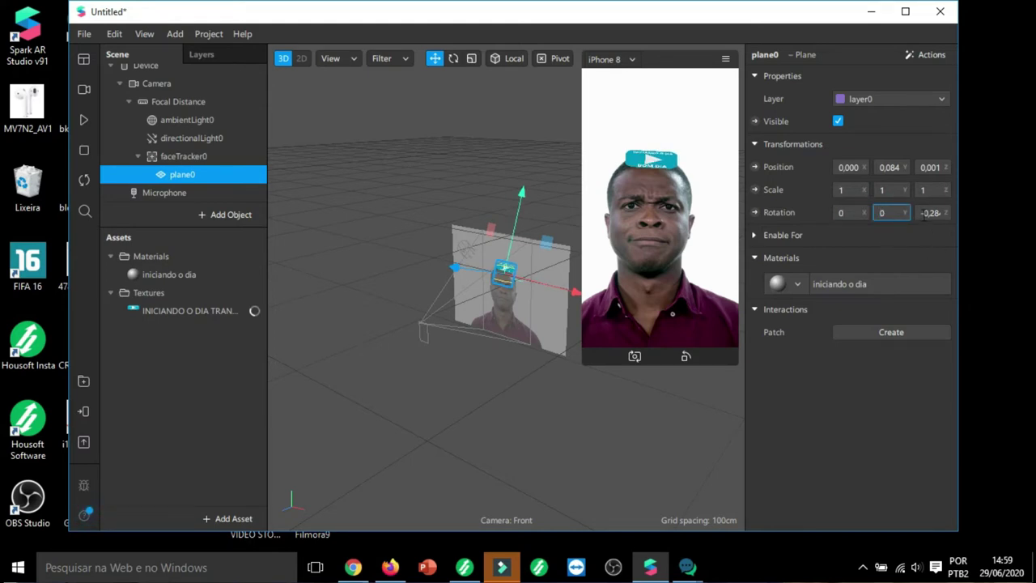
{"action": "double_click", "coordinate": [927, 212]}
{"action": "type", "text": "0"}
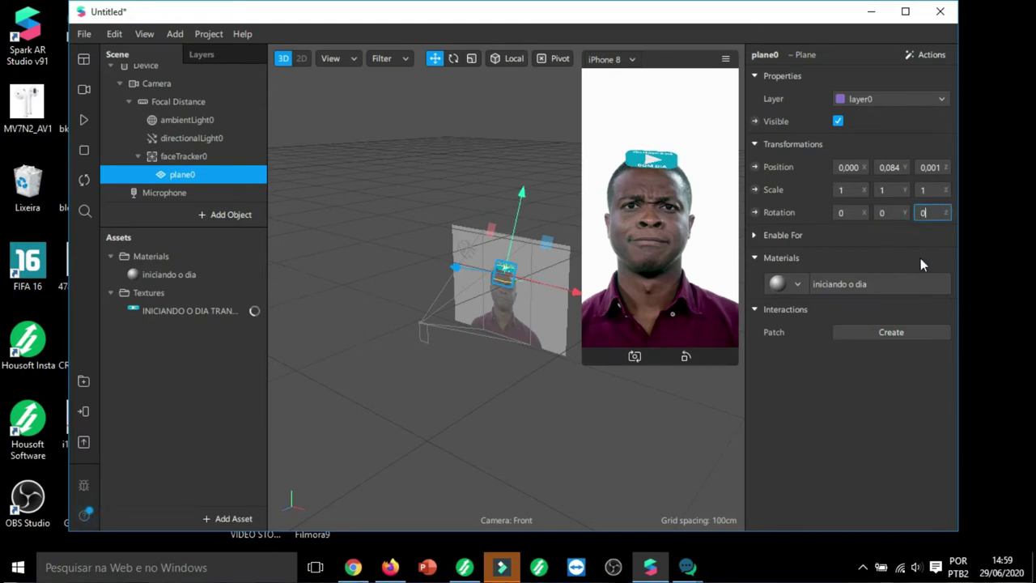
- Set the plane's X, Y and Z scale to 2
{"action": "left_click", "coordinate": [850, 191]}
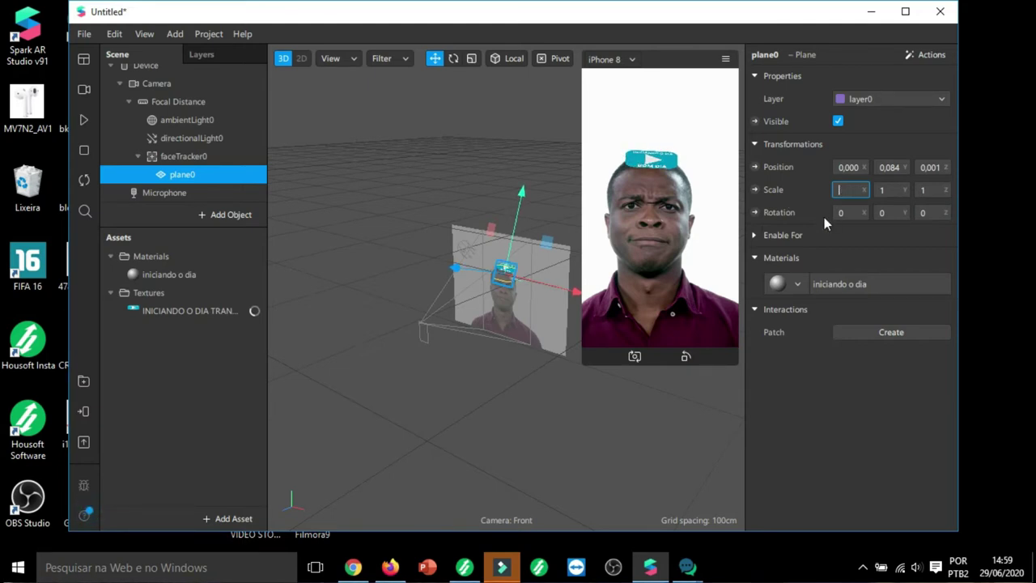
{"action": "type", "text": "2"}
{"action": "key", "text": "Return"}
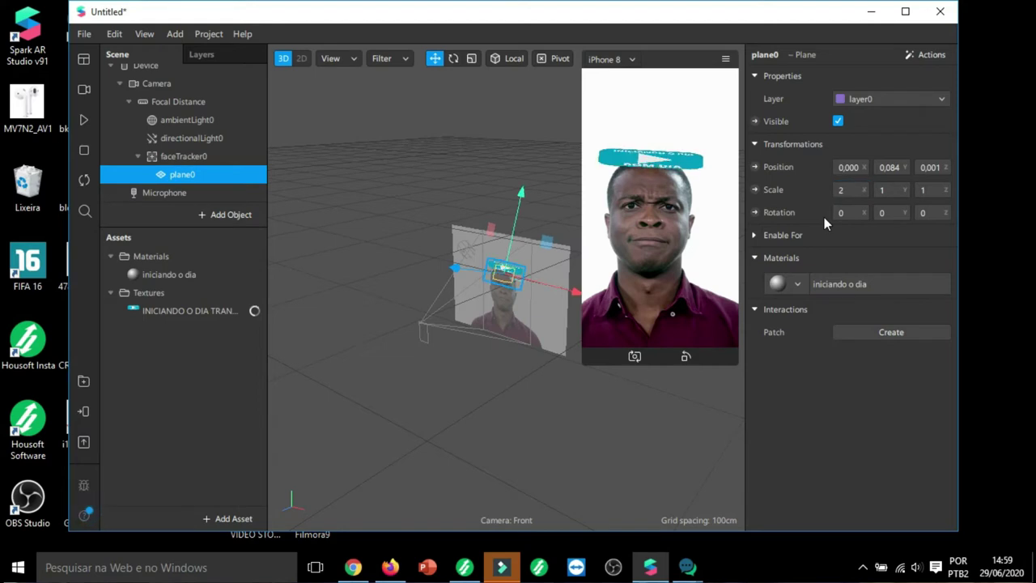
{"action": "left_click", "coordinate": [892, 190]}
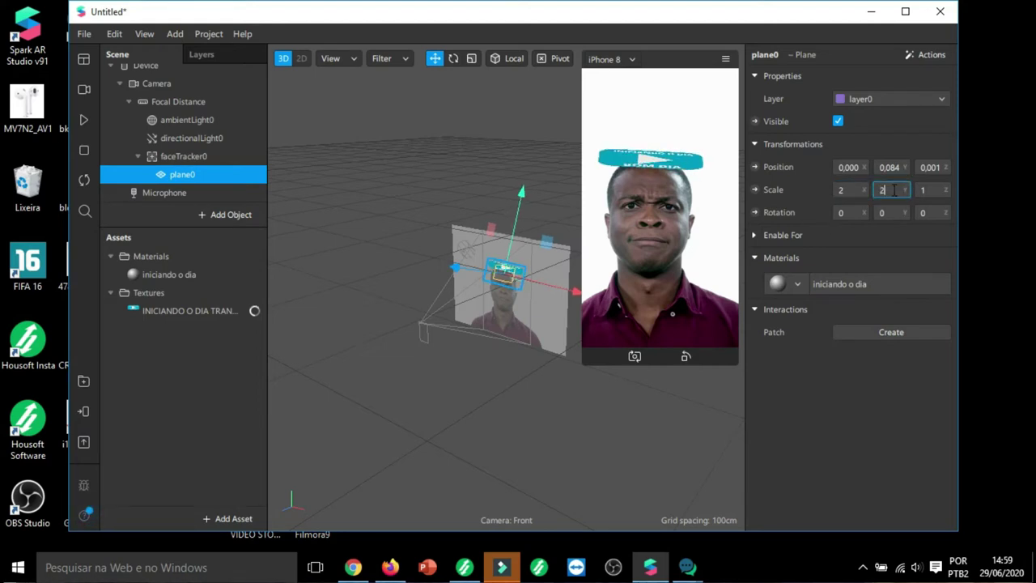
{"action": "type", "text": "2"}
{"action": "key", "text": "Return"}
{"action": "left_click", "coordinate": [927, 189]}
{"action": "type", "text": "2"}
{"action": "key", "text": "Return"}
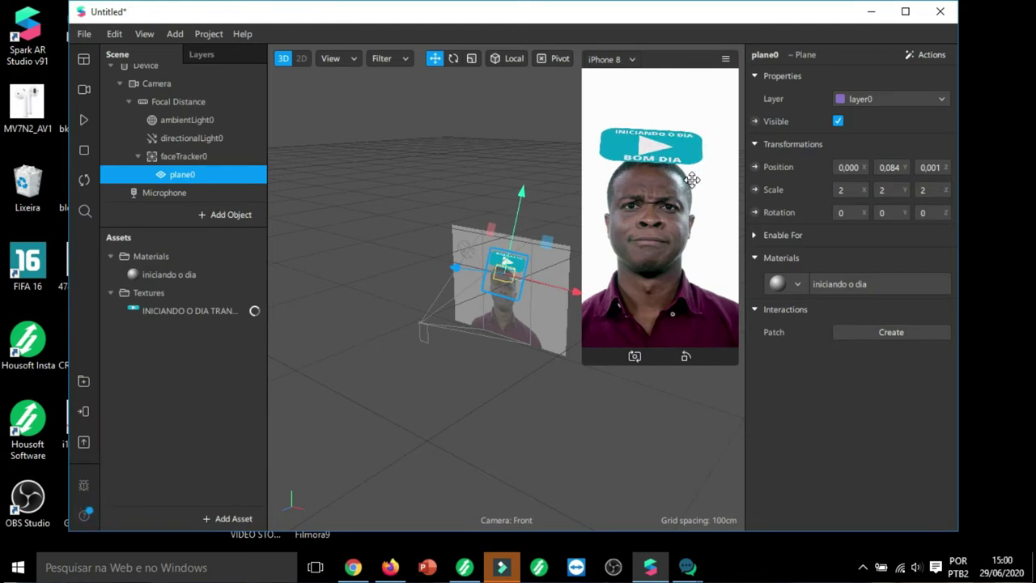
- Lower the plane slightly to a Y position of about 0,060 and resume the preview video
{"action": "left_click_drag", "start_coordinate": [522, 197], "coordinate": [522, 202]}
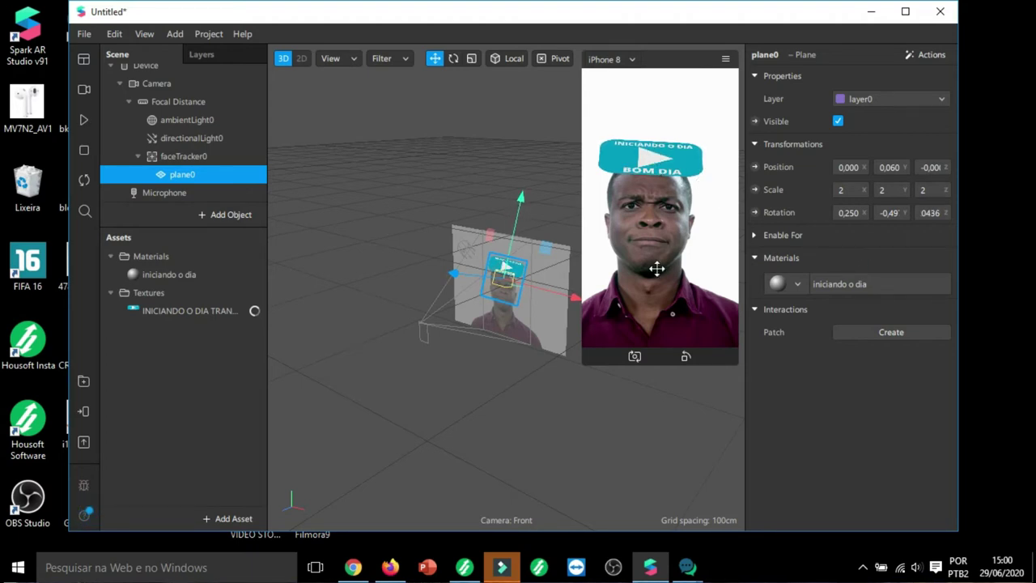
{"action": "left_click", "coordinate": [83, 120]}
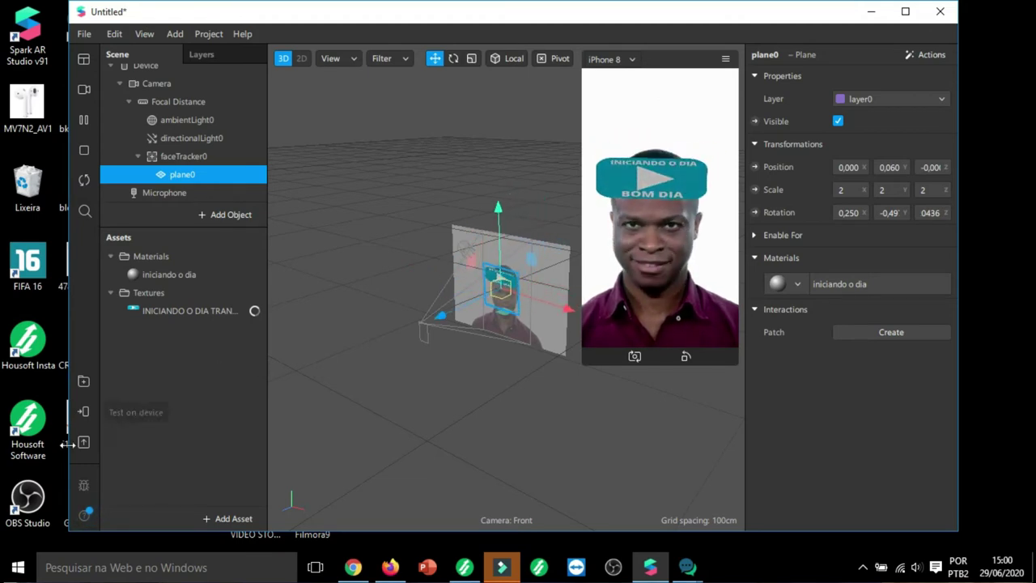
- Upload the project to Spark AR Hub as a new effect and choose Instagram as its platform, dismissing the feedback request
{"action": "left_click", "coordinate": [84, 442]}
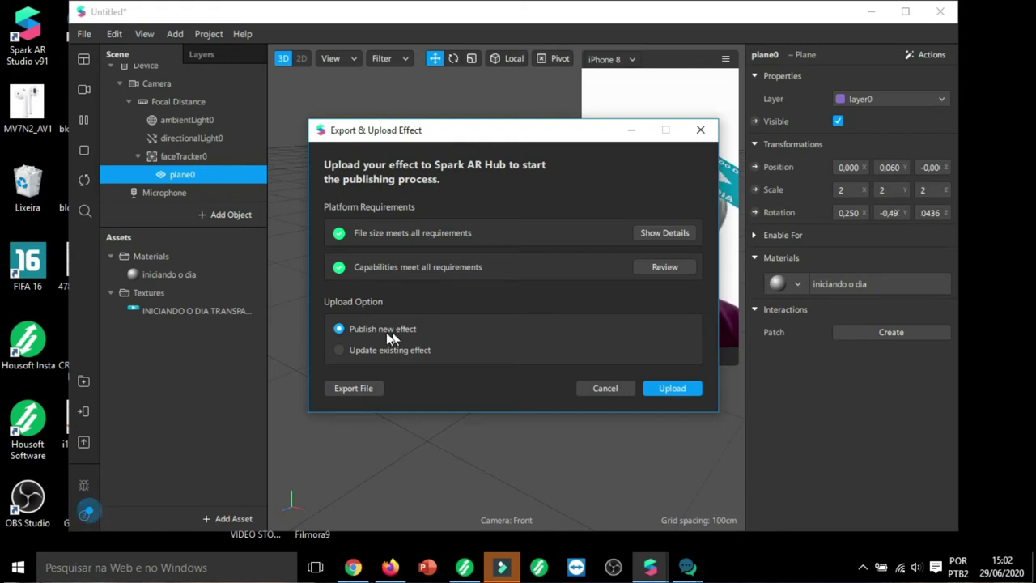
{"action": "left_click", "coordinate": [672, 388]}
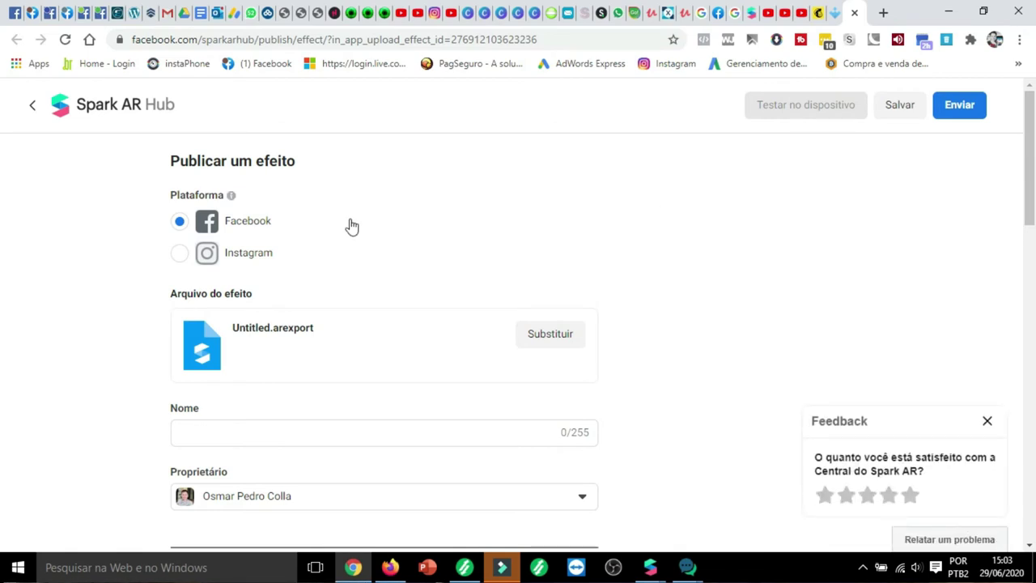
{"action": "left_click", "coordinate": [179, 253]}
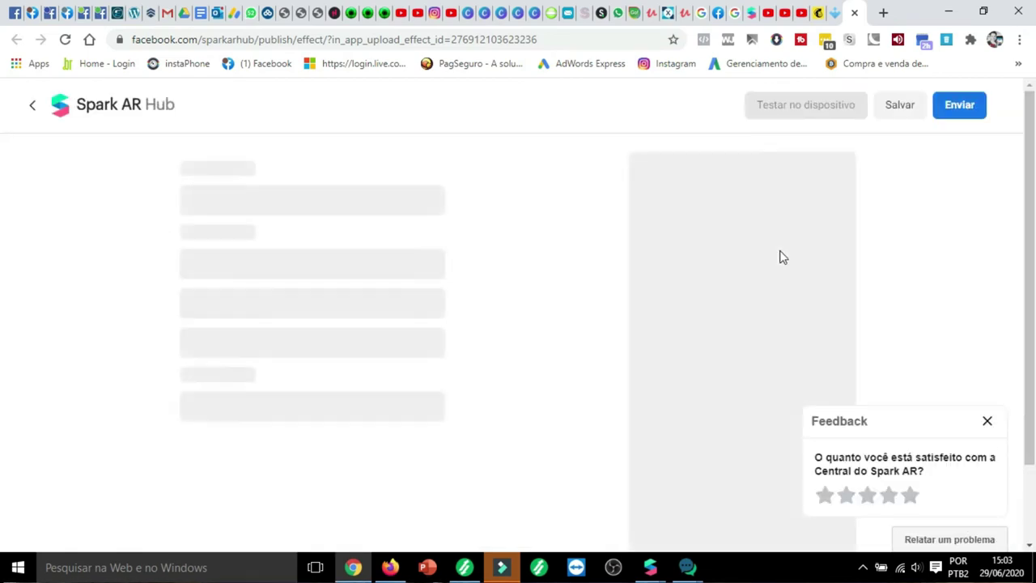
{"action": "left_click", "coordinate": [987, 421]}
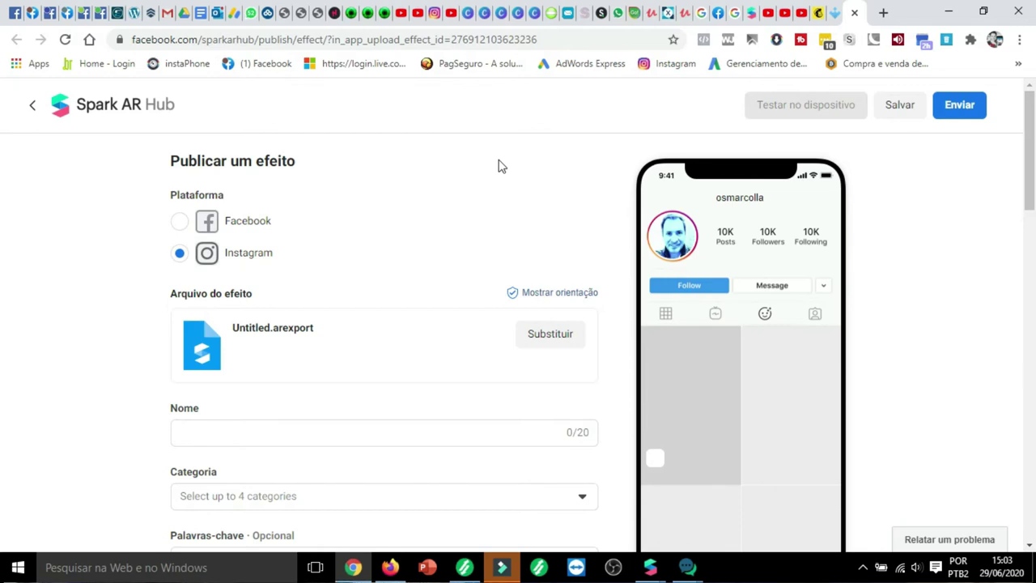
- Name the effect "filtro bom dia" in the publishing form
{"action": "scroll", "coordinate": [497, 167], "scroll_direction": "down", "scroll_amount": 2}
{"action": "left_click", "coordinate": [288, 285]}
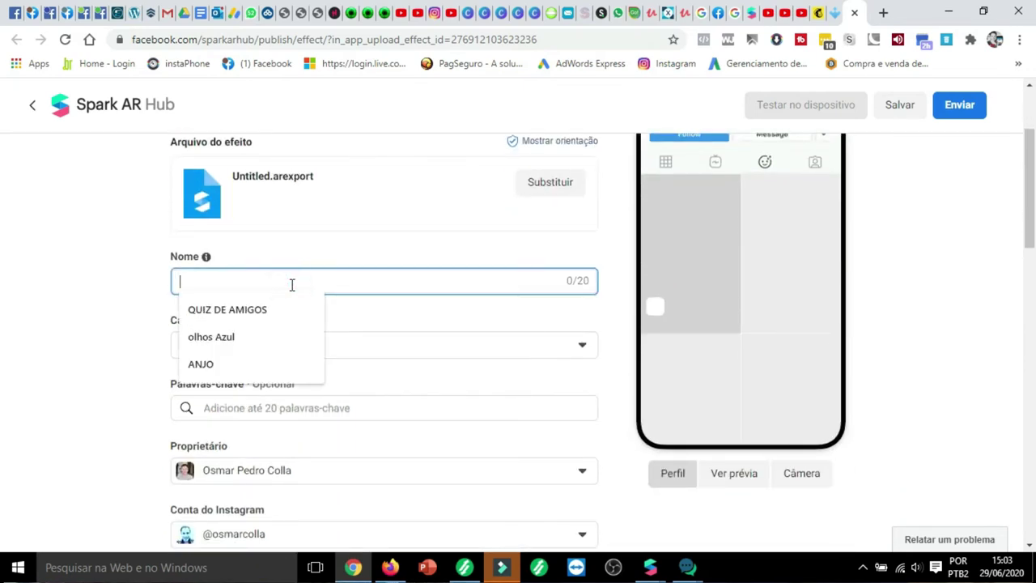
{"action": "type", "text": "filtro"}
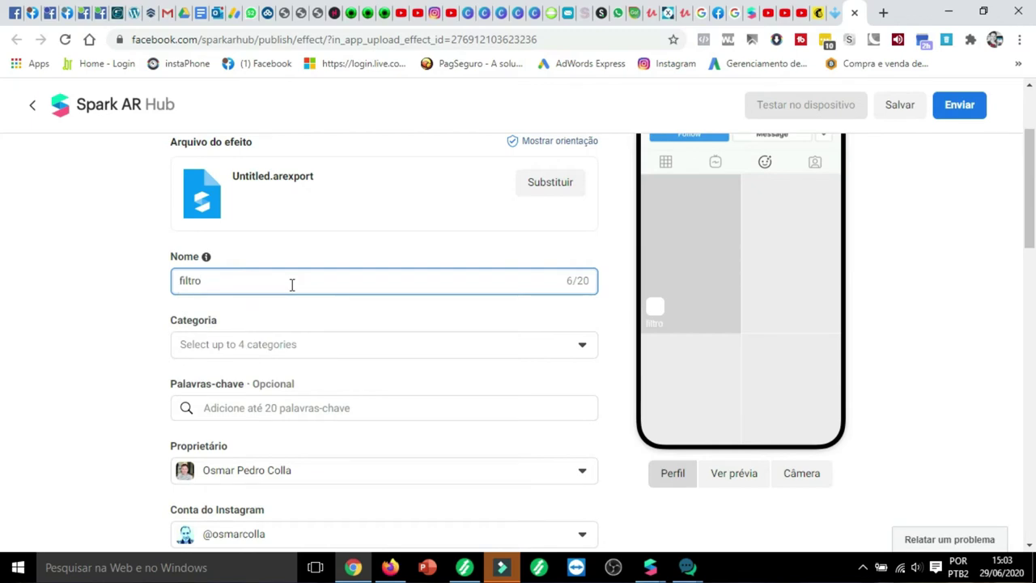
{"action": "type", "text": " bom dia"}
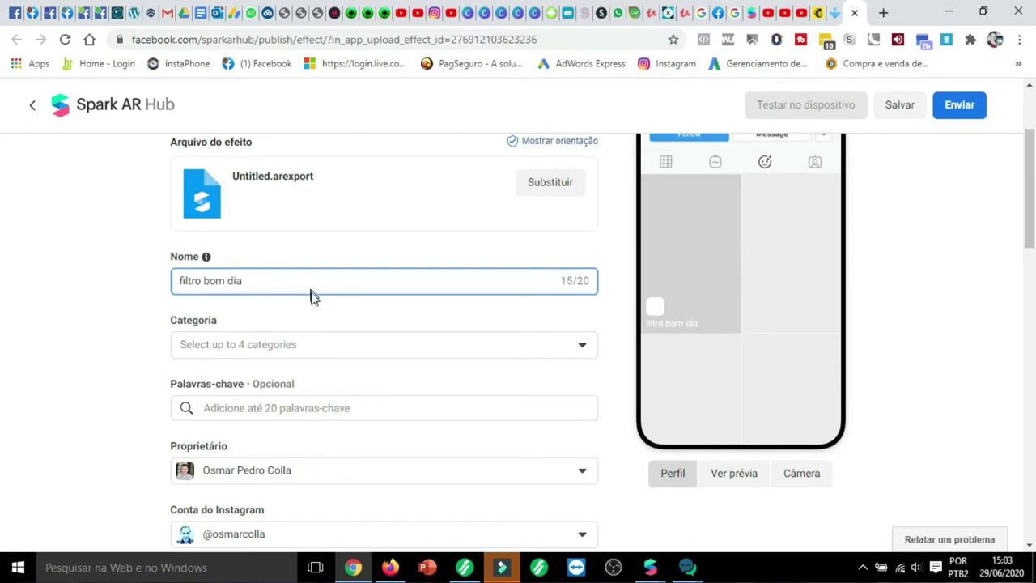
- Set the effect's category to Selfies
{"action": "left_click", "coordinate": [303, 340]}
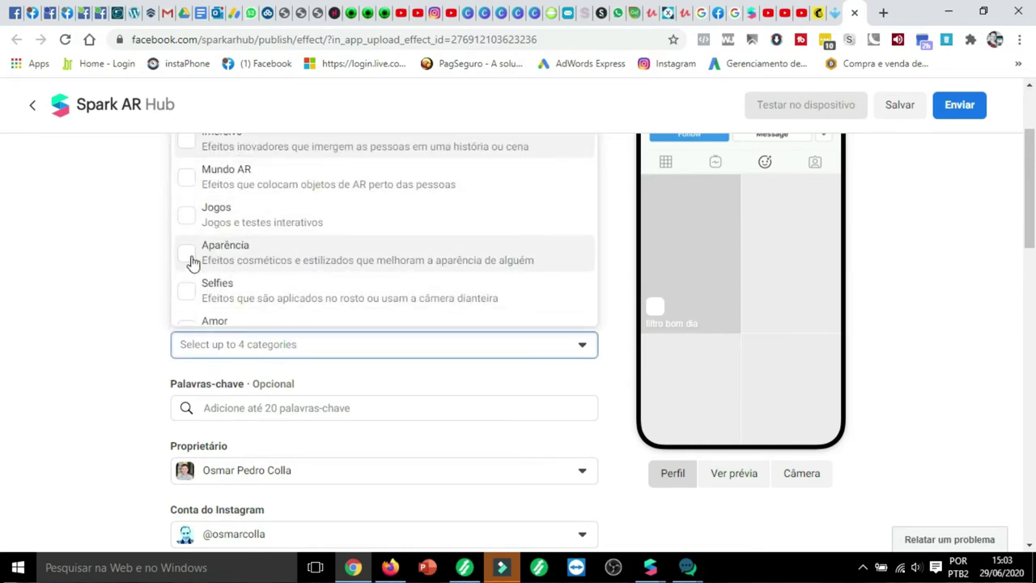
{"action": "left_click", "coordinate": [186, 291]}
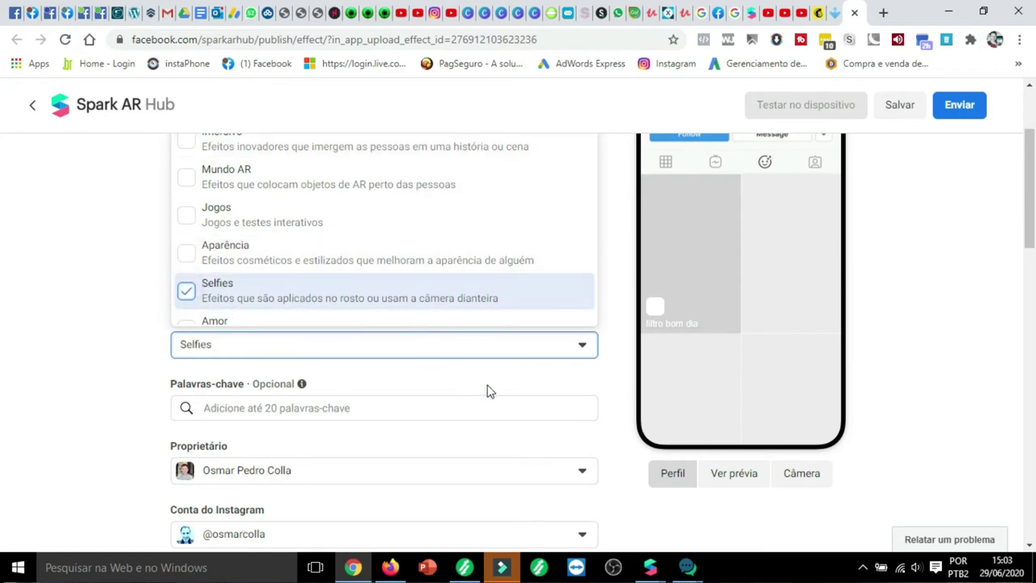
{"action": "left_click", "coordinate": [907, 327]}
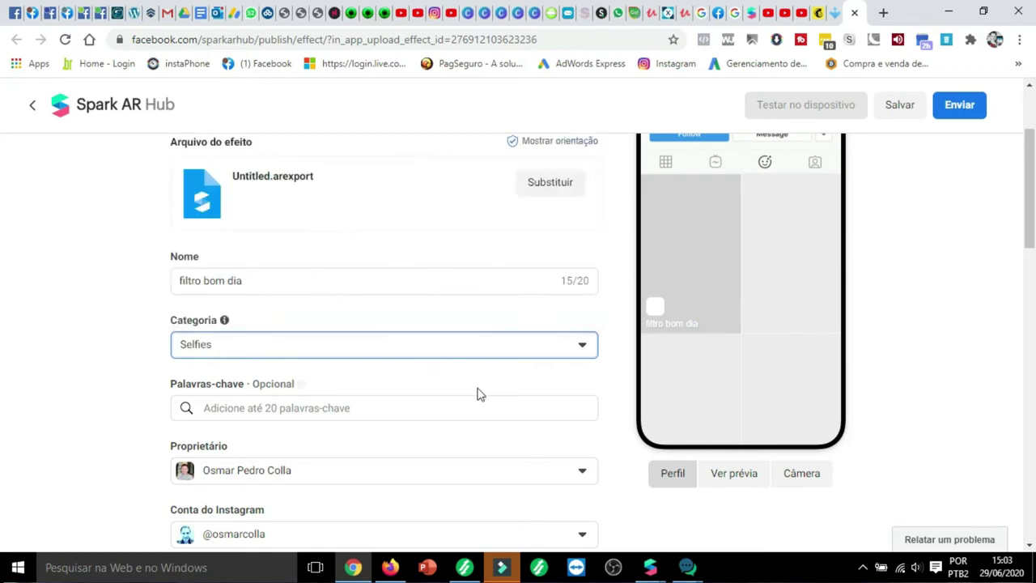
- Enter "bom dia" in the effect's optional keywords field
{"action": "left_click", "coordinate": [352, 407]}
{"action": "type", "text": "bom di"}
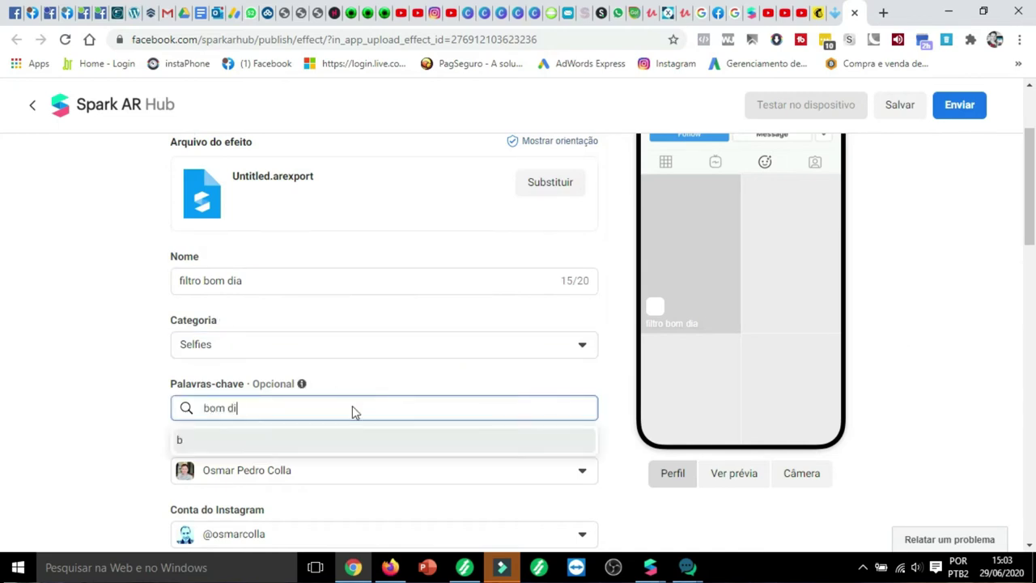
{"action": "type", "text": "a,"}
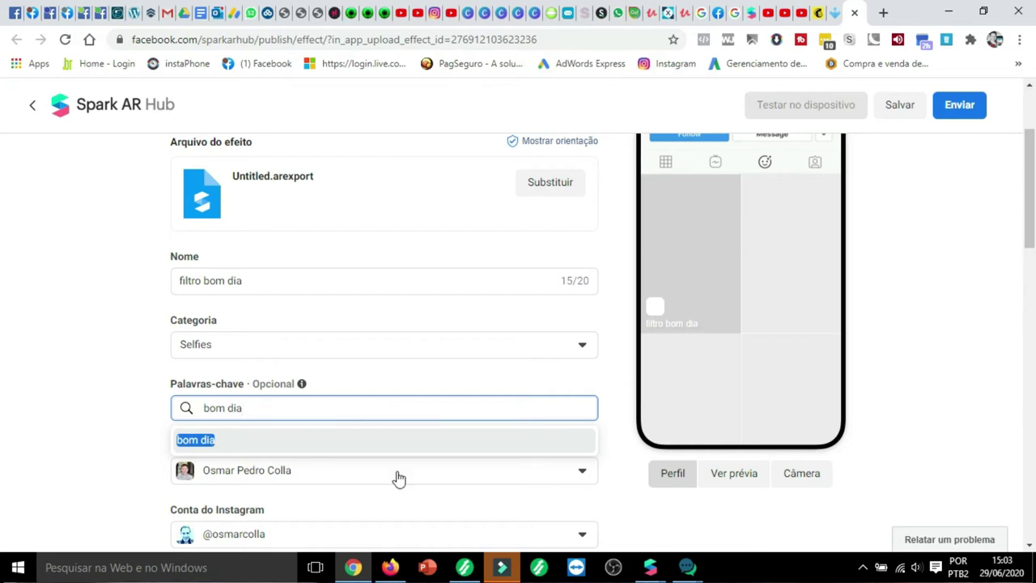
{"action": "left_click", "coordinate": [929, 310]}
- Save the effect's publishing form without submitting it for review
{"action": "scroll", "coordinate": [518, 289], "scroll_direction": "down", "scroll_amount": 3}
{"action": "scroll", "coordinate": [525, 289], "scroll_direction": "down", "scroll_amount": 2}
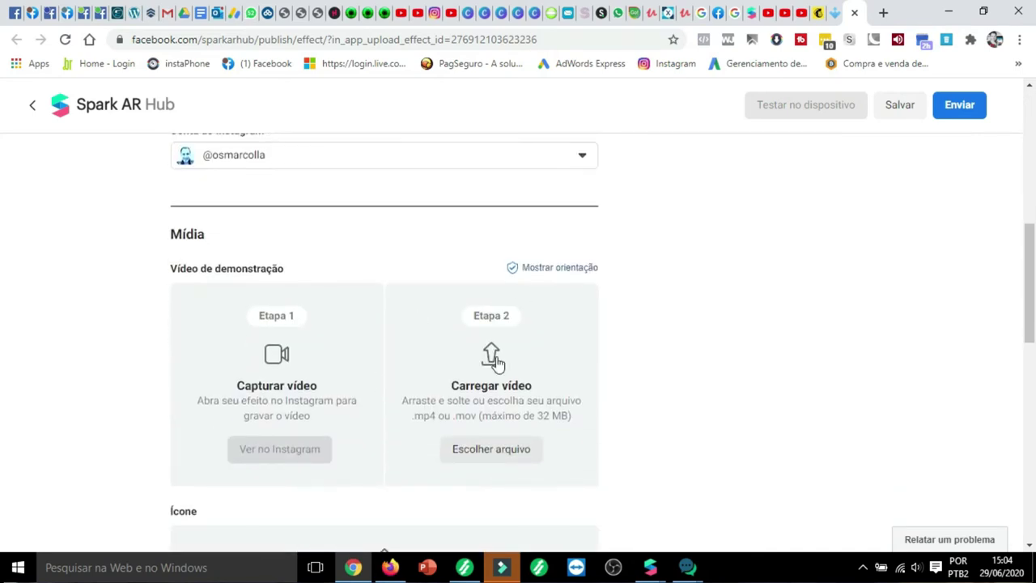
{"action": "scroll", "coordinate": [580, 311], "scroll_direction": "down", "scroll_amount": 4}
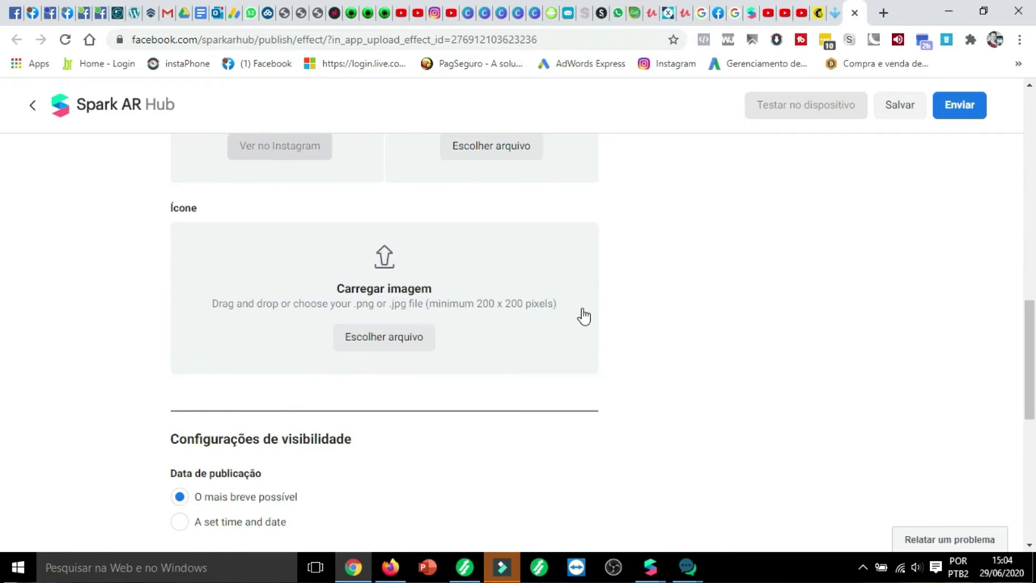
{"action": "scroll", "coordinate": [583, 315], "scroll_direction": "up", "scroll_amount": 2}
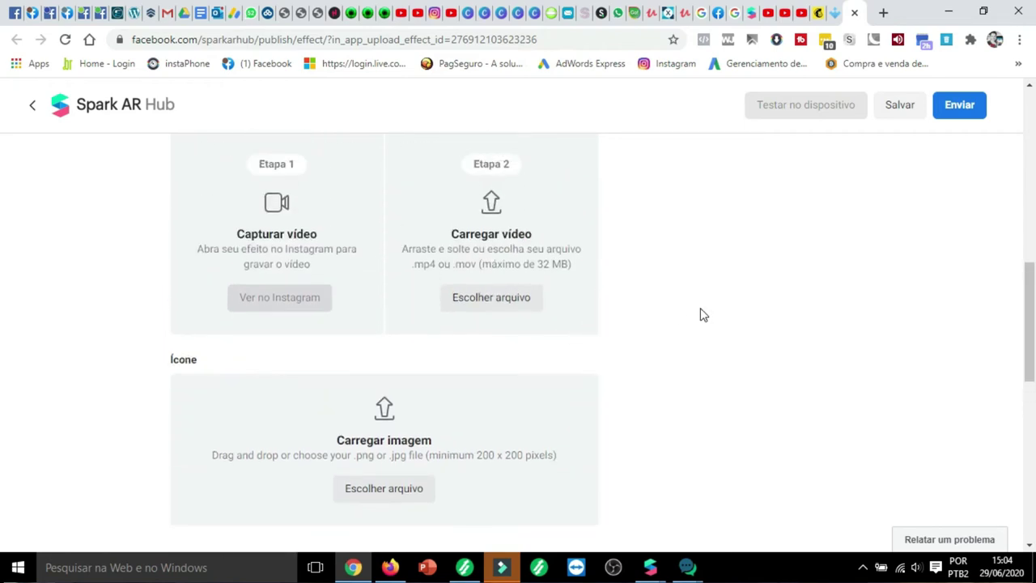
{"action": "scroll", "coordinate": [704, 312], "scroll_direction": "up", "scroll_amount": 4}
{"action": "scroll", "coordinate": [928, 277], "scroll_direction": "up", "scroll_amount": 5}
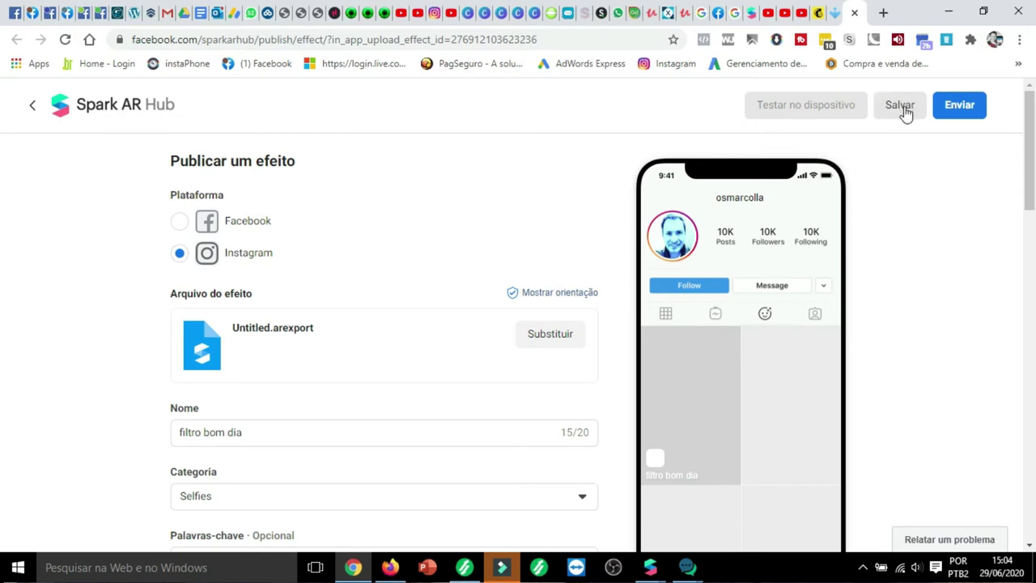
{"action": "left_click", "coordinate": [902, 106]}
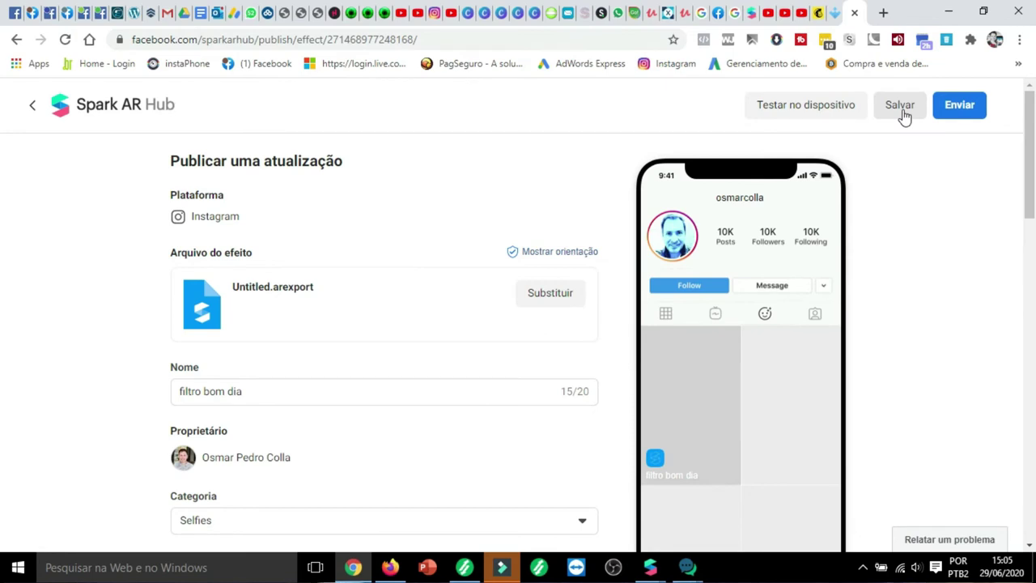
- Show the device testing options and copy the effect's Instagram test link
{"action": "left_click", "coordinate": [807, 105]}
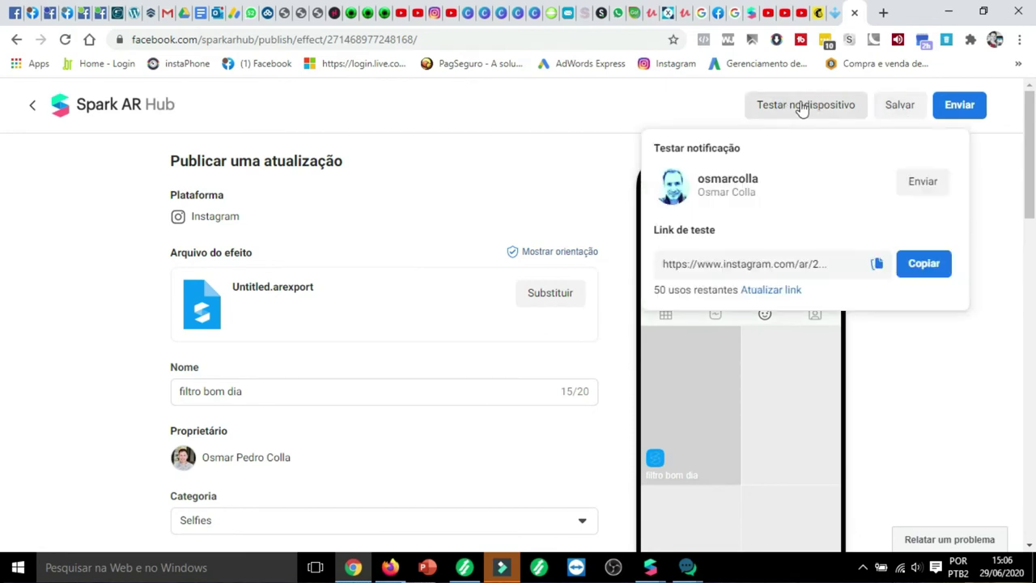
{"action": "mouse_move", "coordinate": [757, 261]}
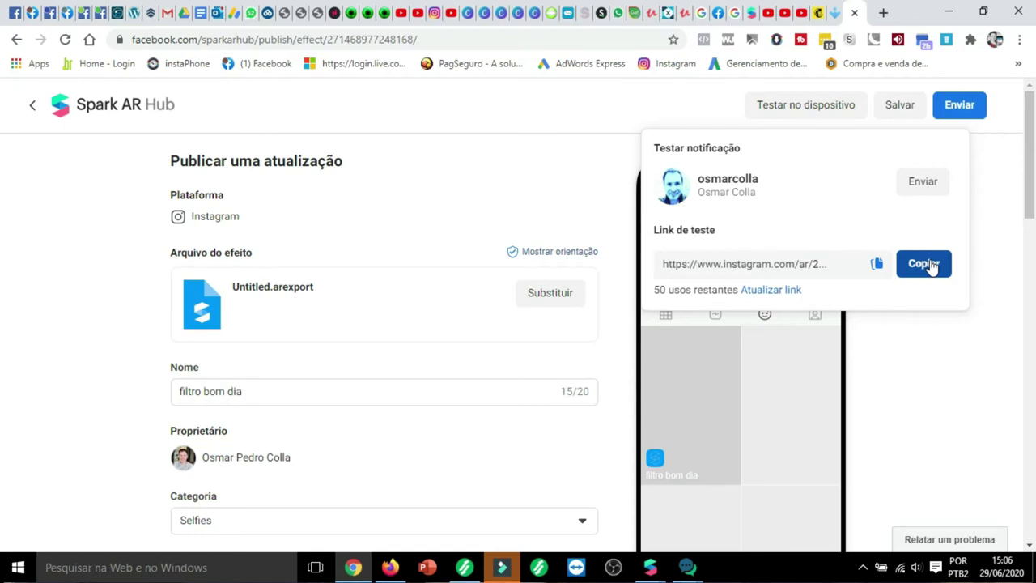
{"action": "left_click", "coordinate": [930, 267]}
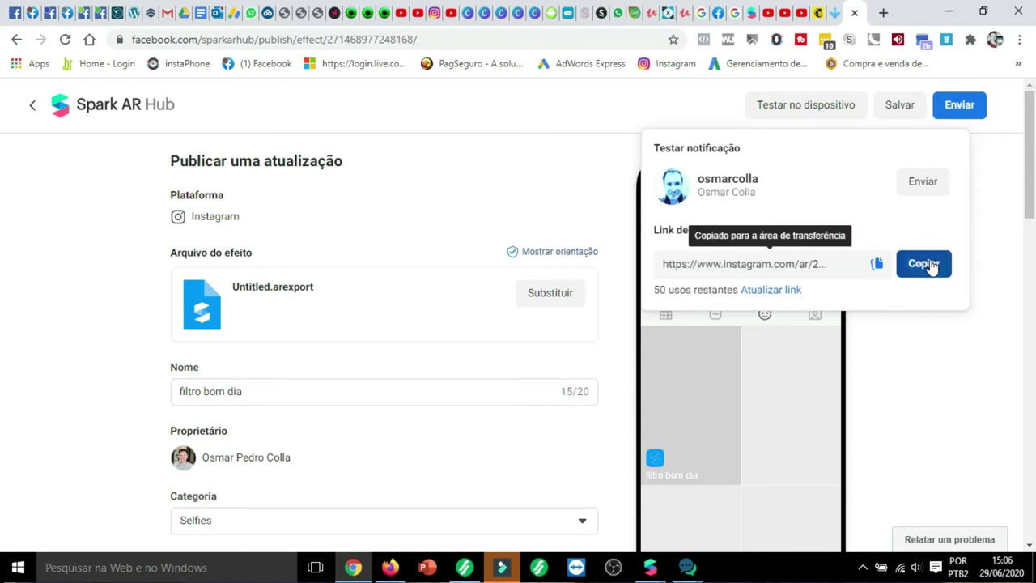
- Switch to WhatsApp Web, find the creator's own contact and send the copied test link in that conversation
{"action": "left_click", "coordinate": [250, 14]}
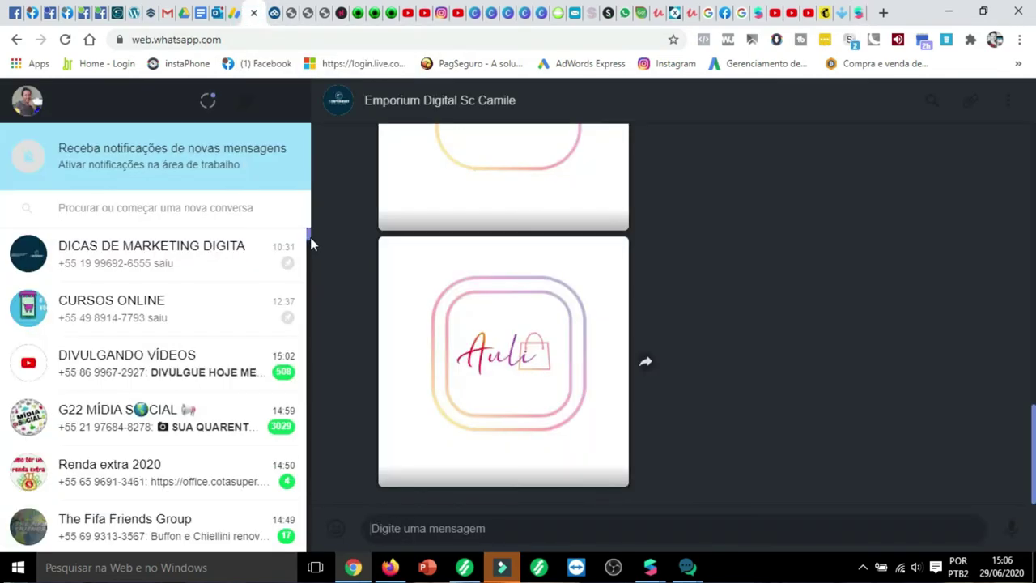
{"action": "left_click", "coordinate": [178, 206]}
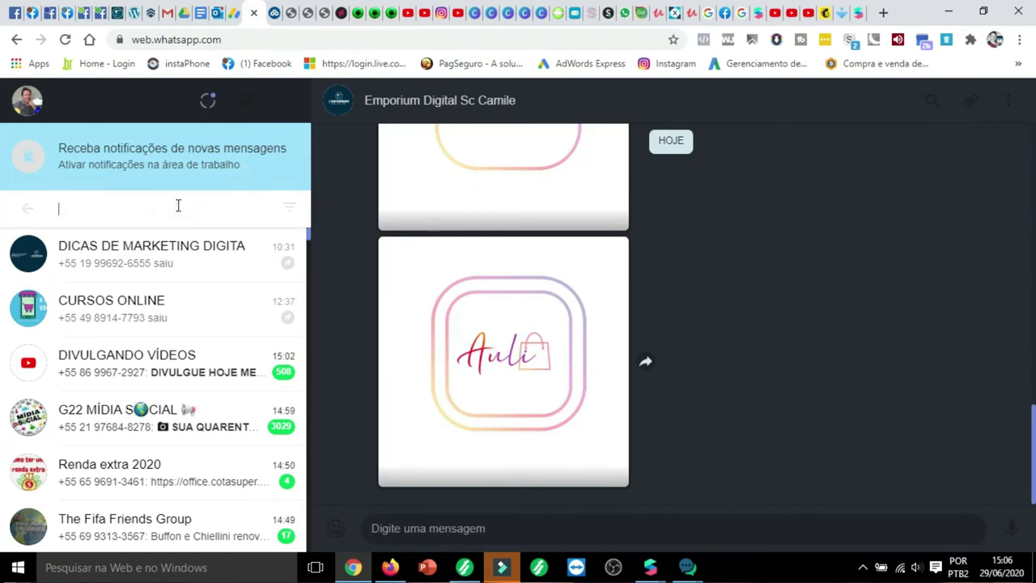
{"action": "type", "text": "osmar"}
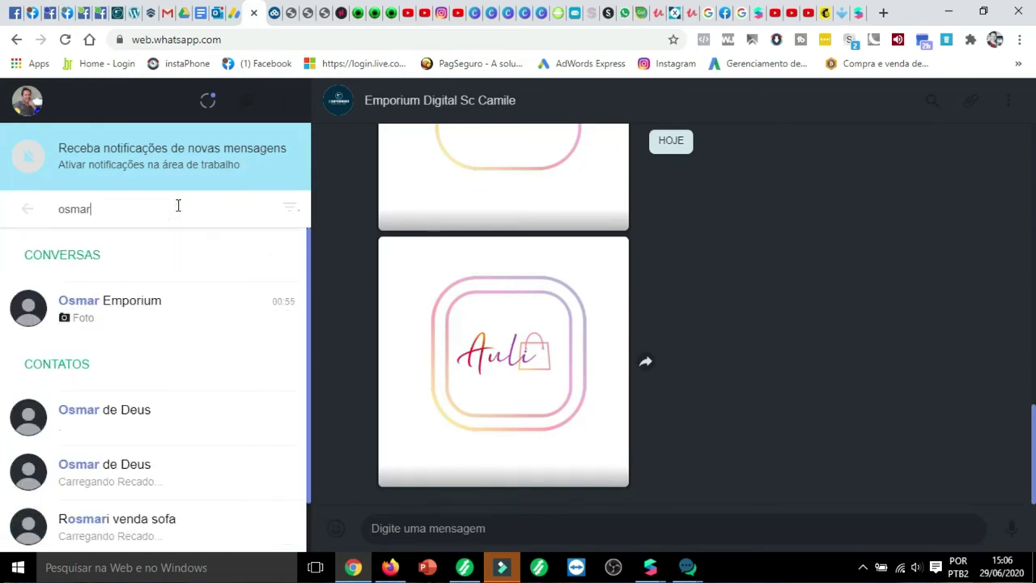
{"action": "left_click", "coordinate": [134, 309]}
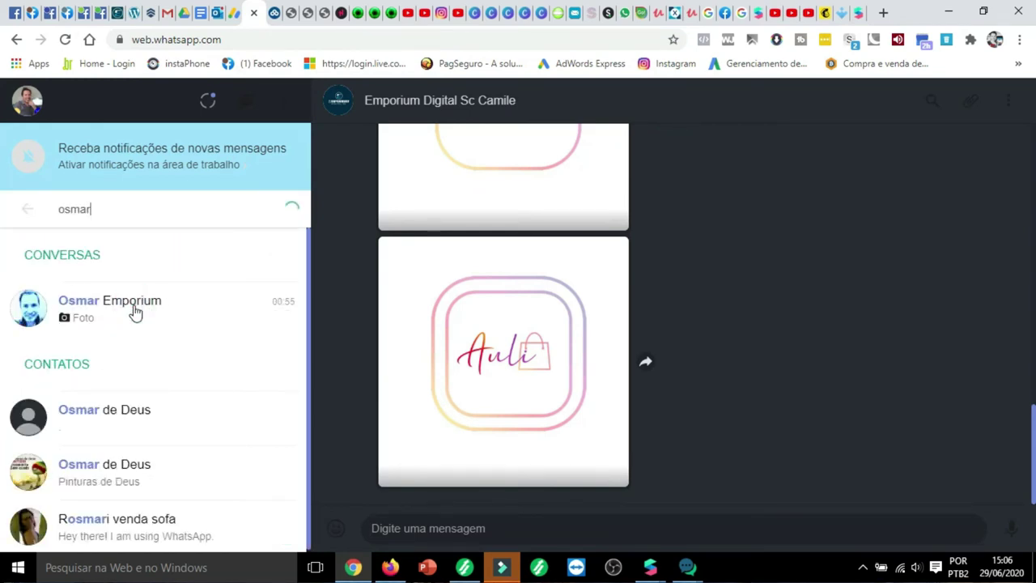
{"action": "left_click", "coordinate": [660, 529]}
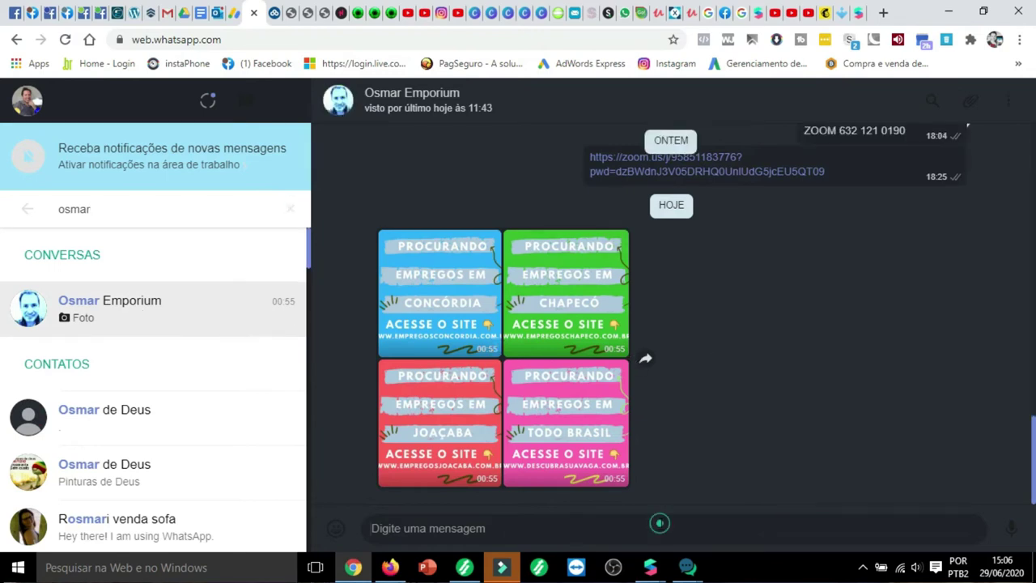
{"action": "key", "text": "ctrl+v"}
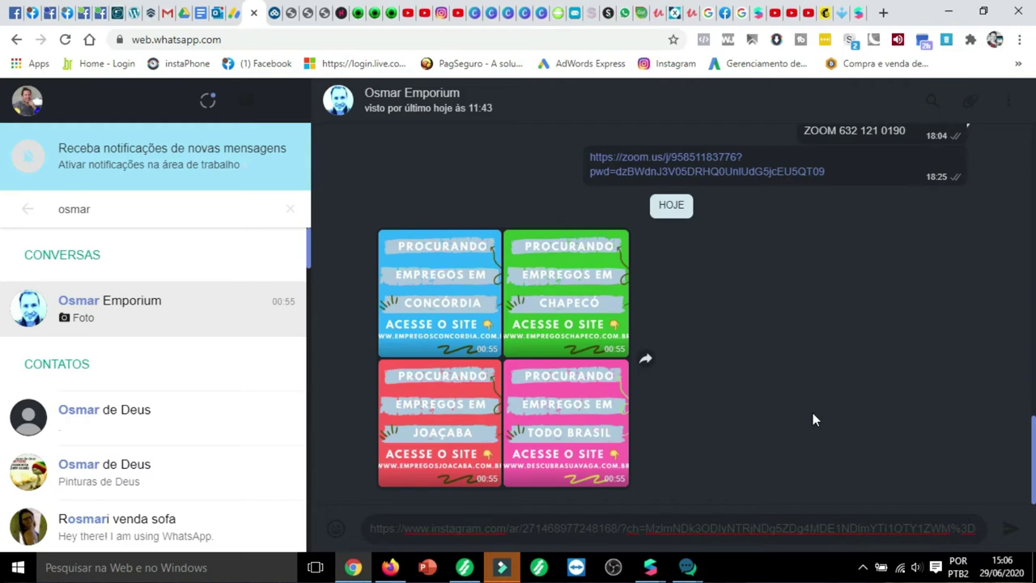
{"action": "key", "text": "Return"}
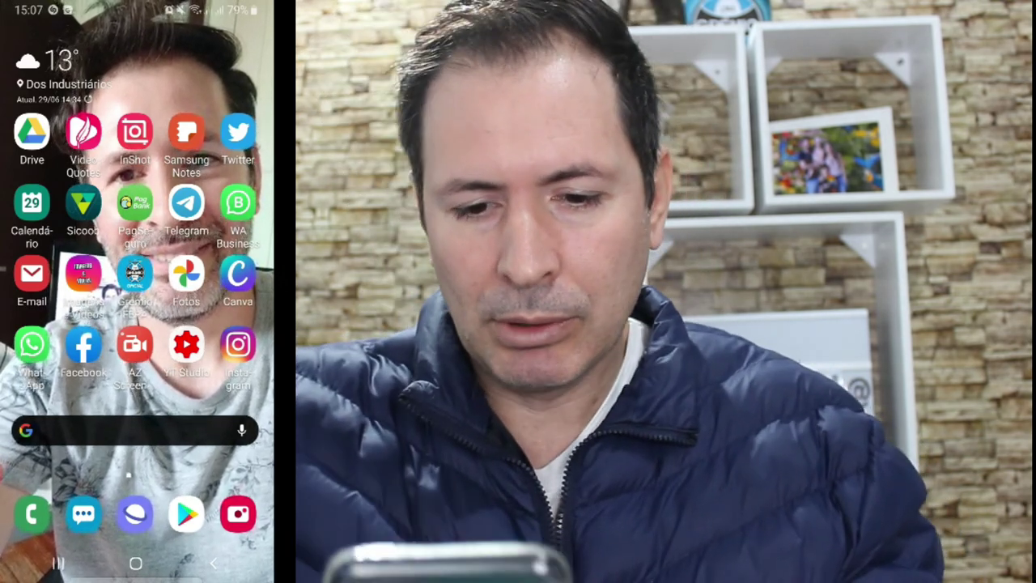
- On the phone, open the effect's test link in Instagram from the WhatsApp conversation
{"action": "left_click", "coordinate": [32, 344]}
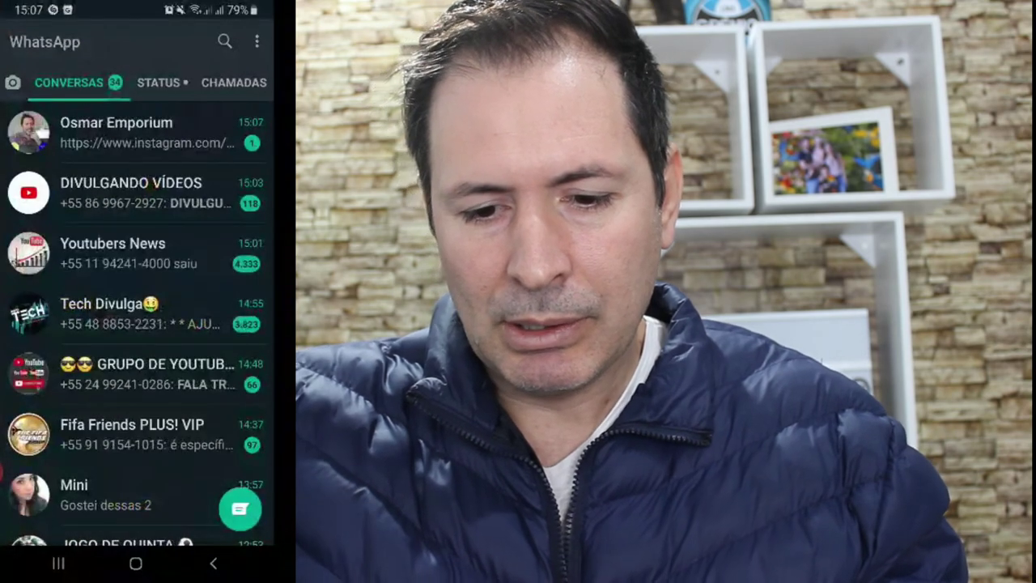
{"action": "left_click", "coordinate": [129, 130]}
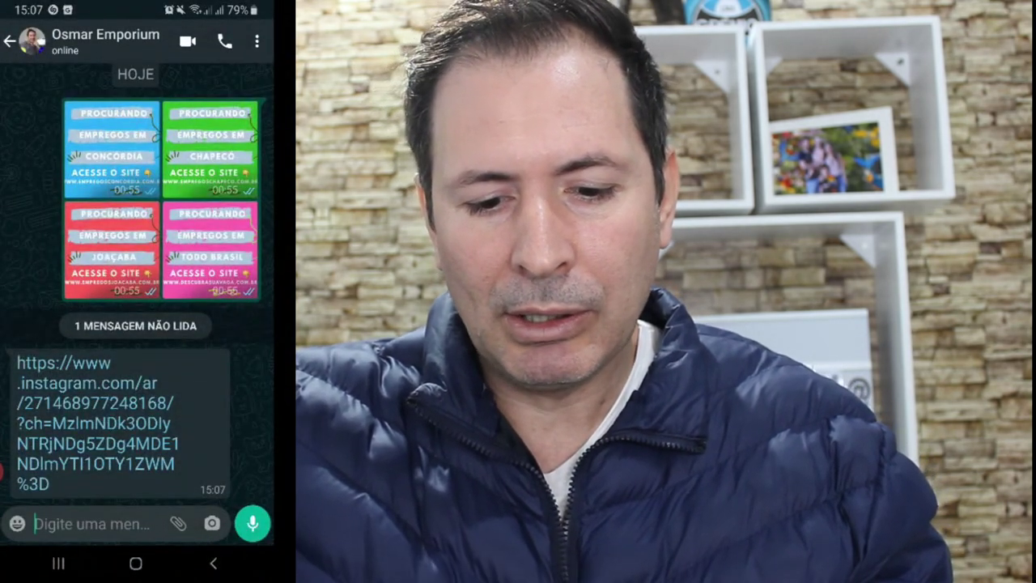
{"action": "left_click", "coordinate": [6, 470]}
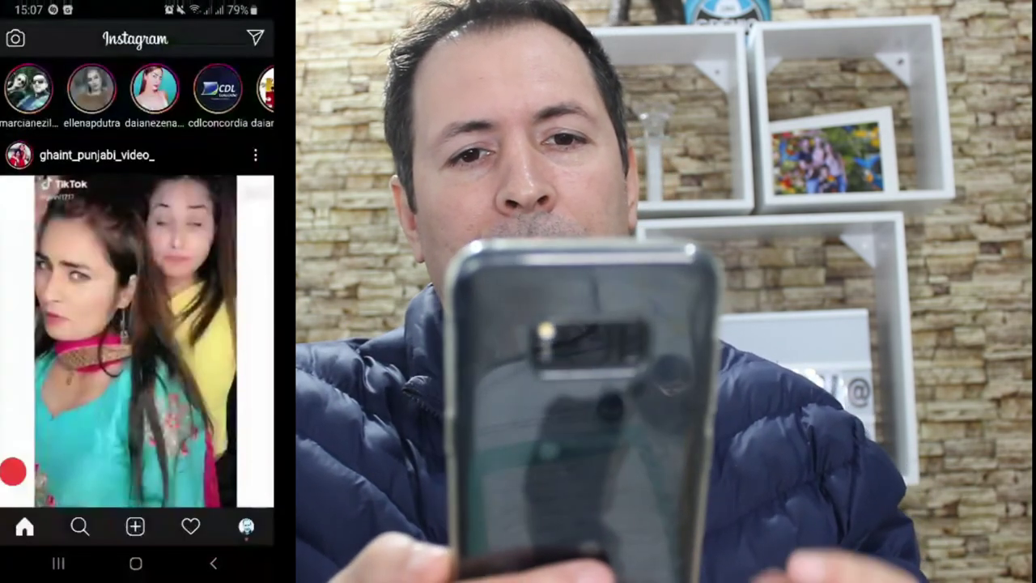
{"action": "left_click", "coordinate": [14, 38]}
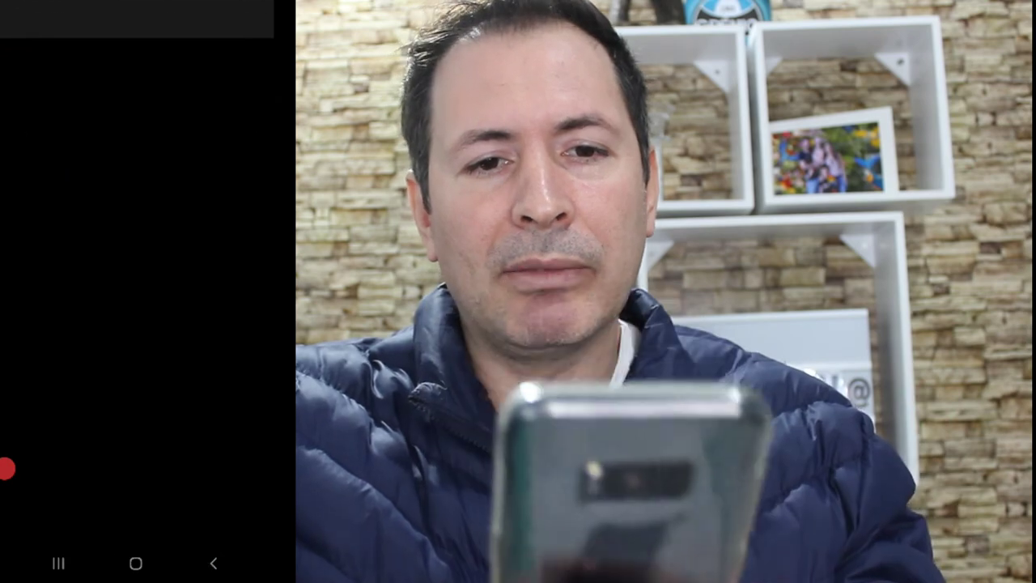
{"action": "key", "text": "Escape"}
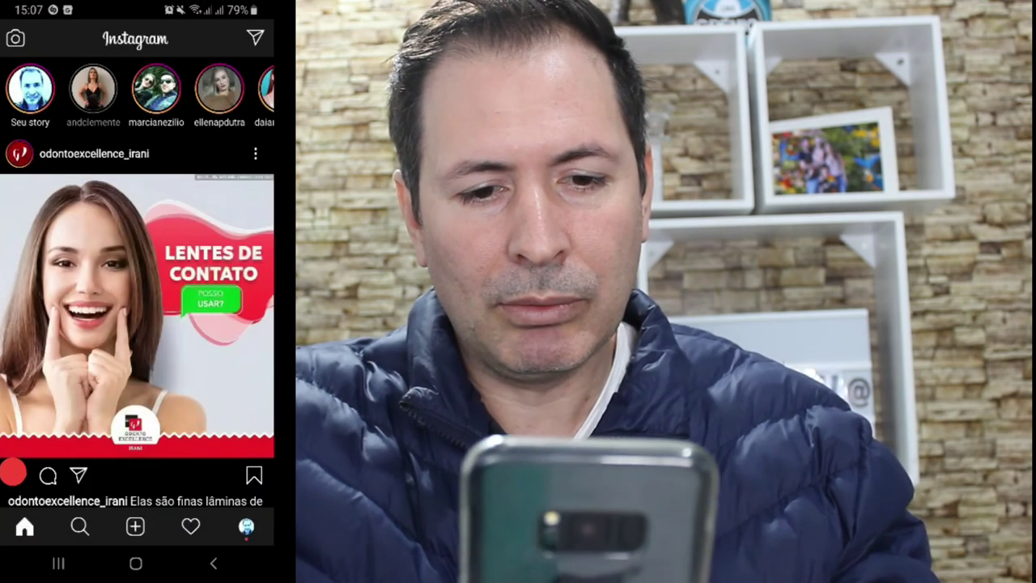
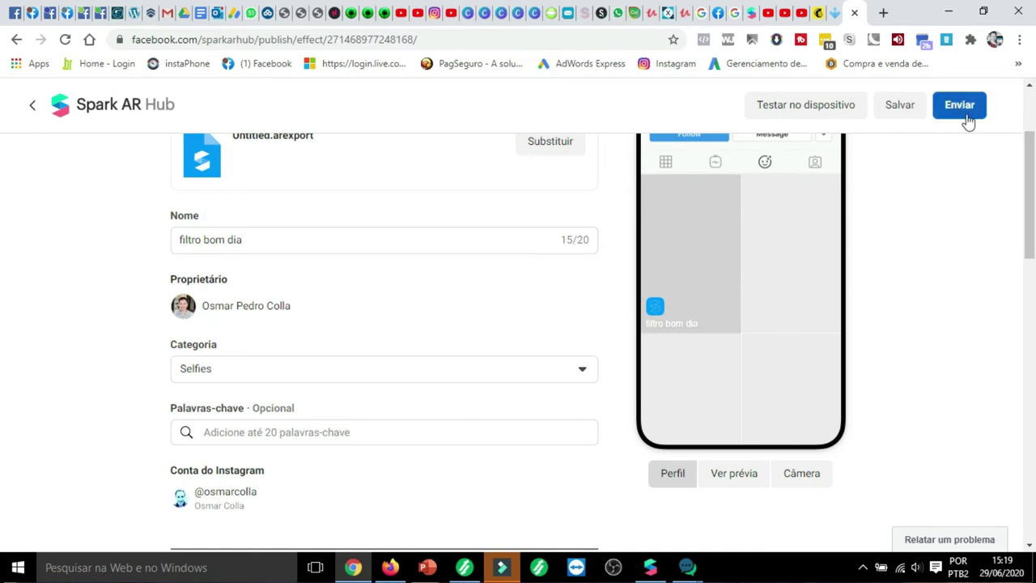
- Examine the demo video options and the icon's pixel dimensions in the Spark AR Hub publishing form
{"action": "scroll", "coordinate": [522, 212], "scroll_direction": "down", "scroll_amount": 4}
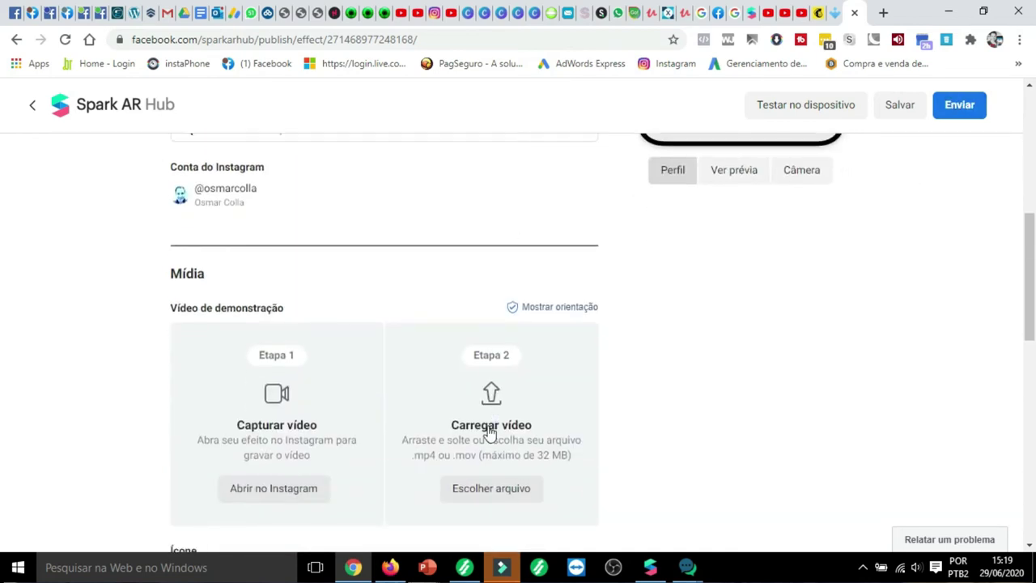
{"action": "scroll", "coordinate": [532, 265], "scroll_direction": "down", "scroll_amount": 1}
{"action": "scroll", "coordinate": [316, 400], "scroll_direction": "down", "scroll_amount": 3}
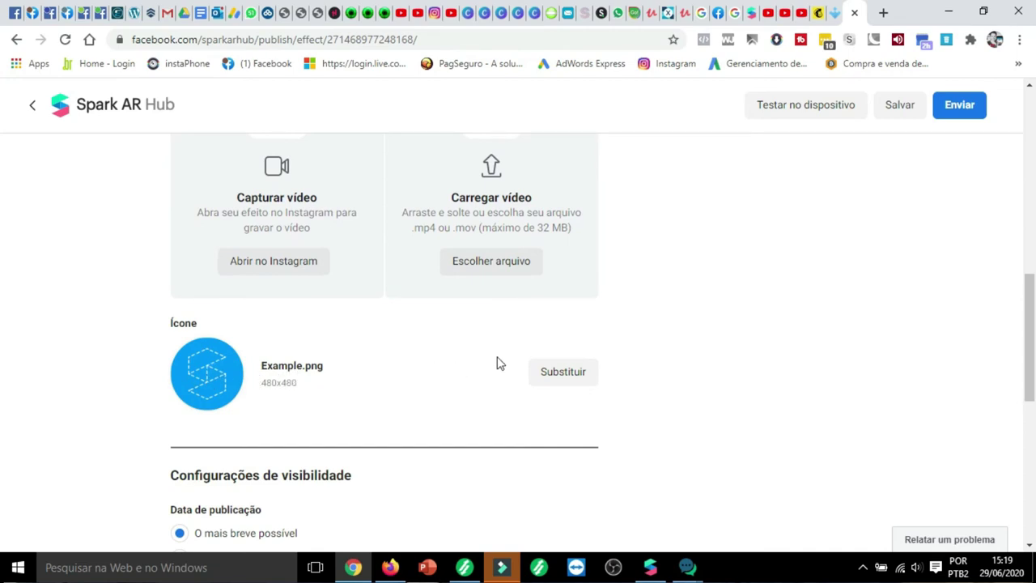
{"action": "left_click_drag", "start_coordinate": [263, 382], "coordinate": [294, 385]}
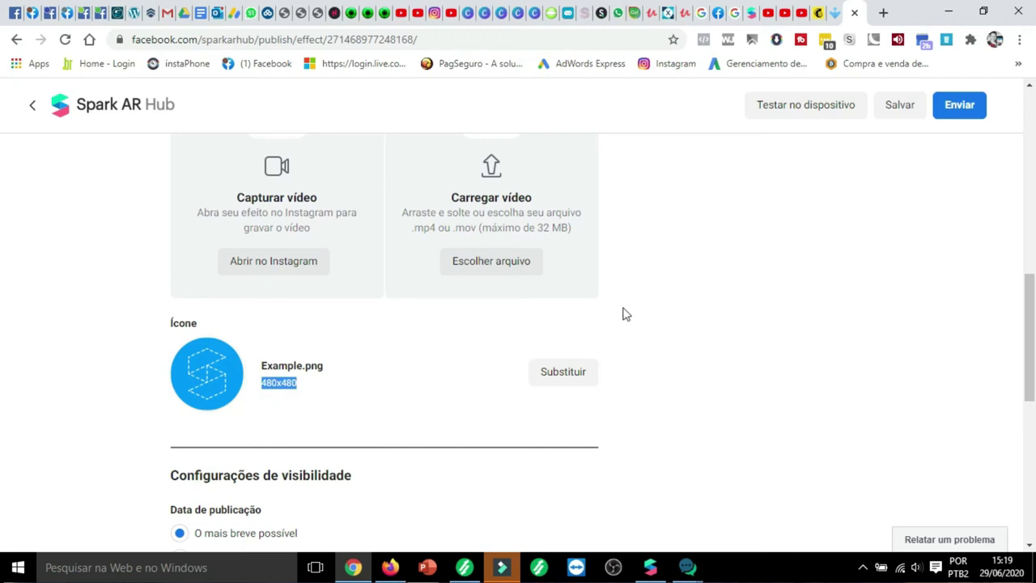
{"action": "scroll", "coordinate": [625, 305], "scroll_direction": "up", "scroll_amount": 4}
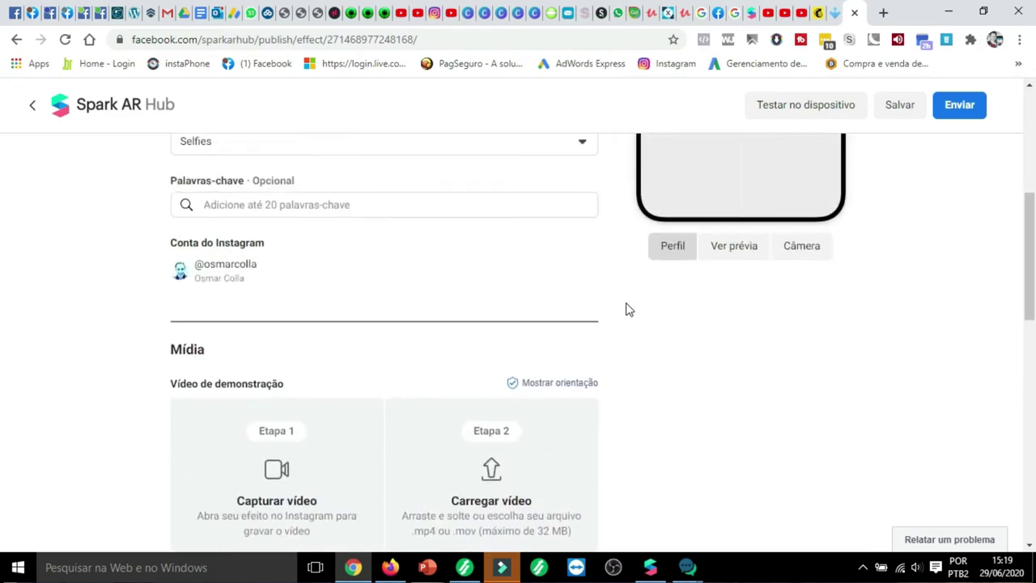
{"action": "scroll", "coordinate": [656, 308], "scroll_direction": "down", "scroll_amount": 2}
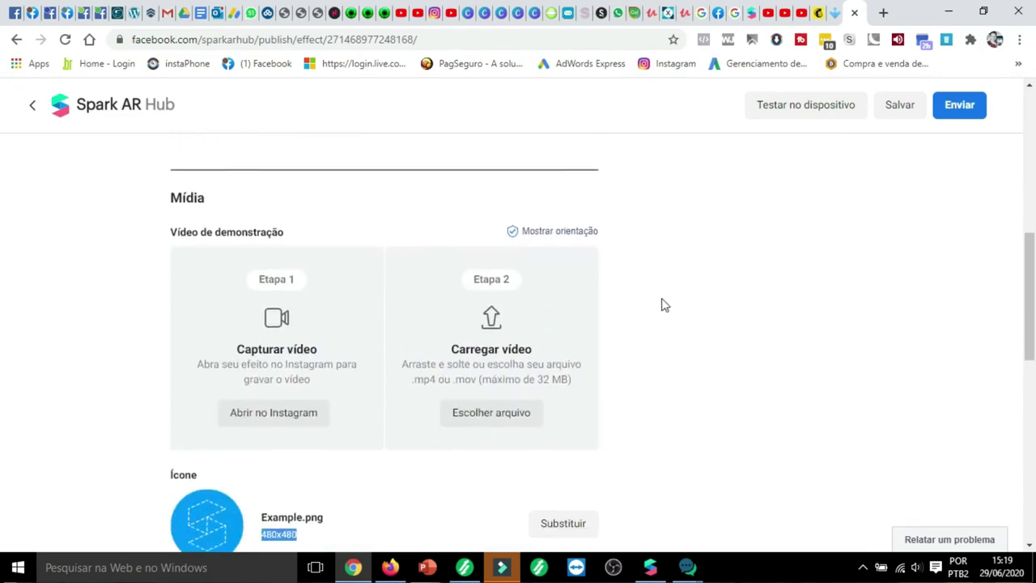
- Switch to WhatsApp Web and download the received selfie showing the "BOM DIA" filter
{"action": "left_click", "coordinate": [250, 12]}
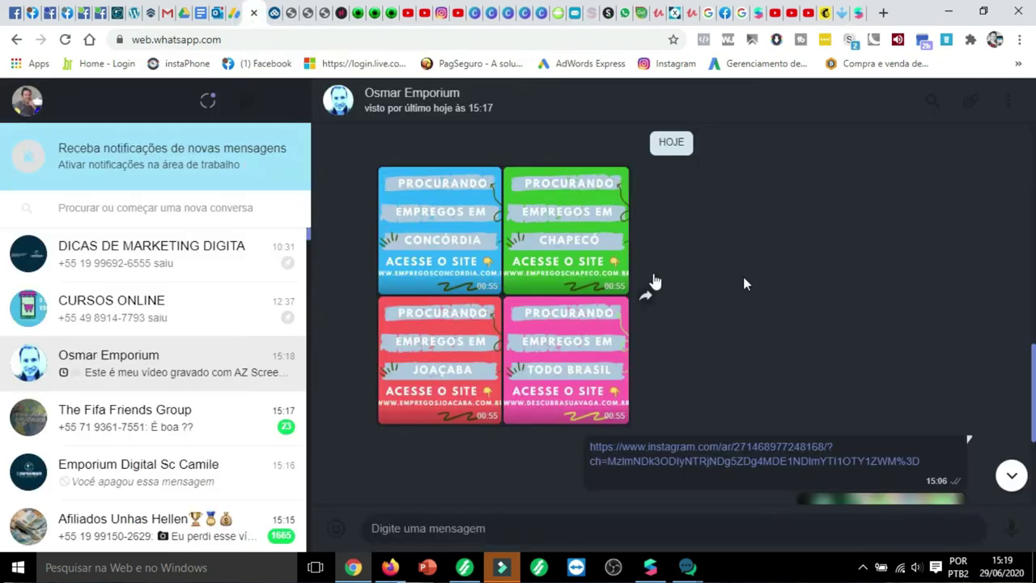
{"action": "scroll", "coordinate": [768, 282], "scroll_direction": "down", "scroll_amount": 5}
{"action": "scroll", "coordinate": [761, 354], "scroll_direction": "down", "scroll_amount": 2}
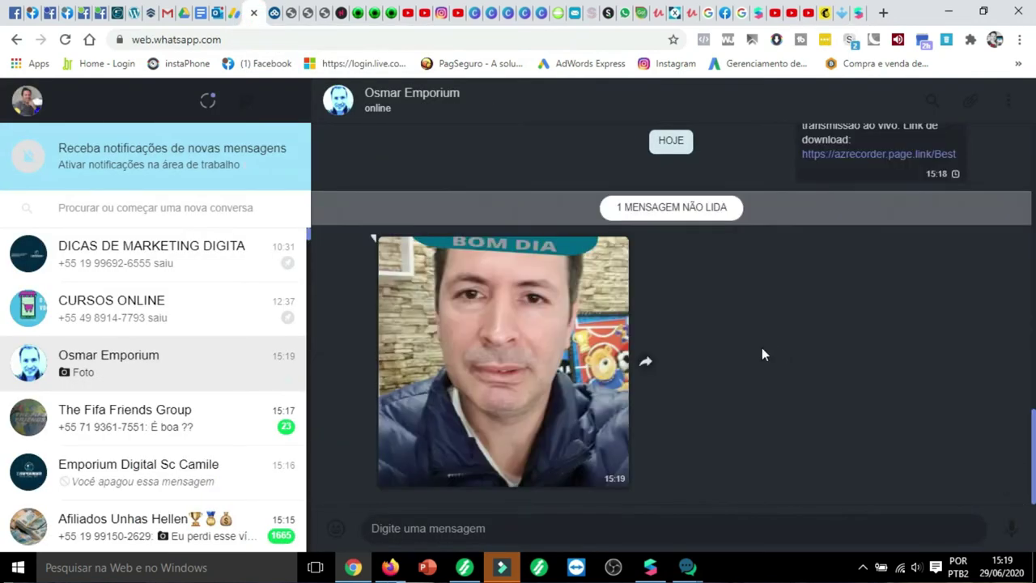
{"action": "left_click", "coordinate": [618, 246]}
{"action": "left_click", "coordinate": [661, 305]}
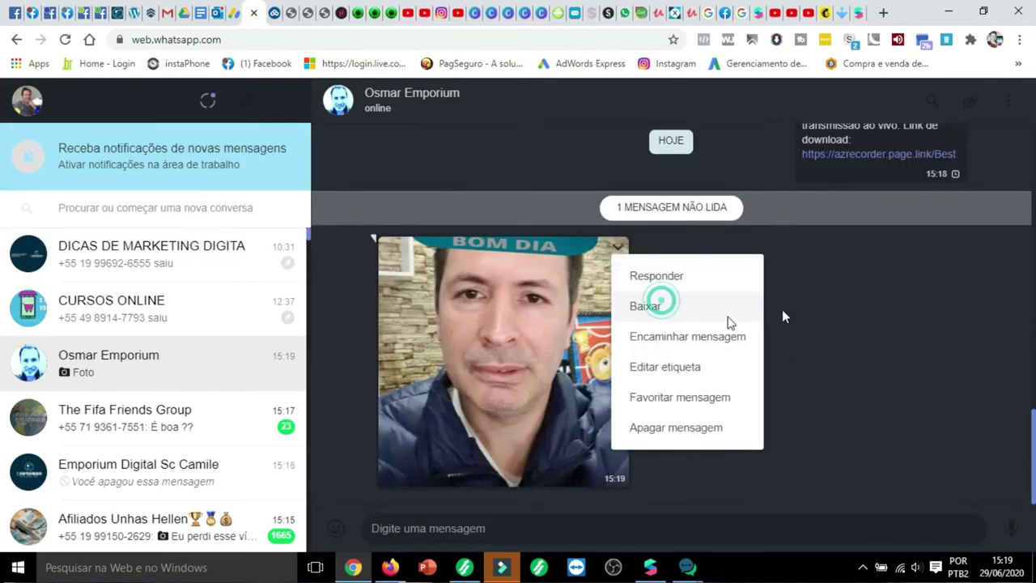
- Switch to Canva, dismiss the download dialog of the "ARTE 480 sexta" icon design, and return to the Spark AR Hub publishing form
{"action": "left_click", "coordinate": [524, 18]}
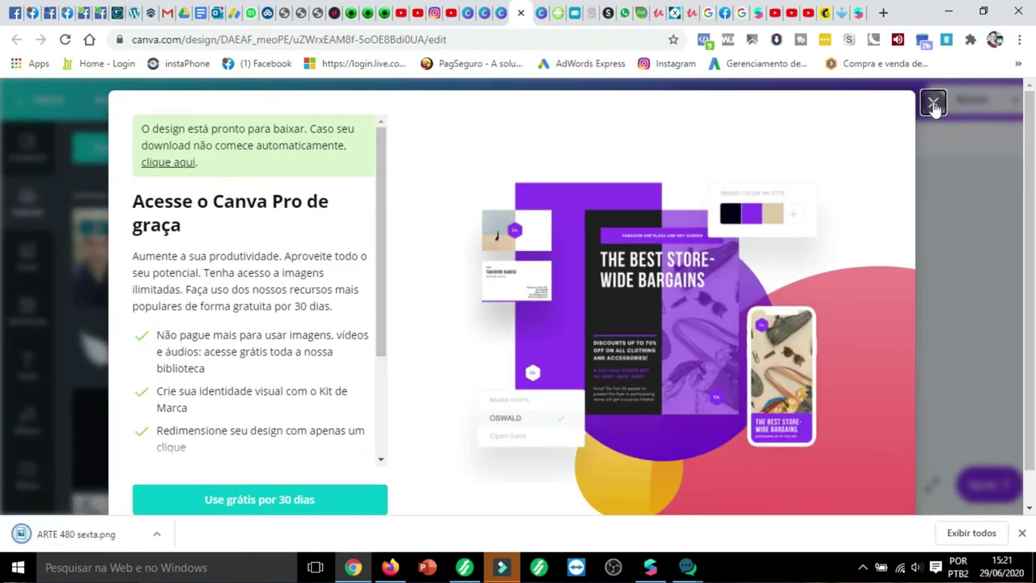
{"action": "left_click", "coordinate": [934, 105]}
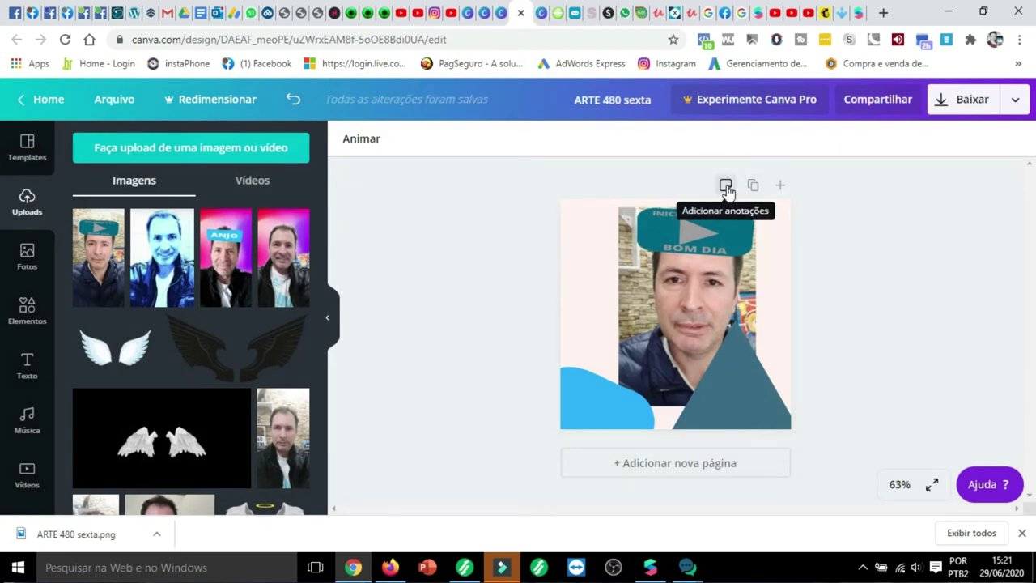
{"action": "left_click", "coordinate": [861, 13]}
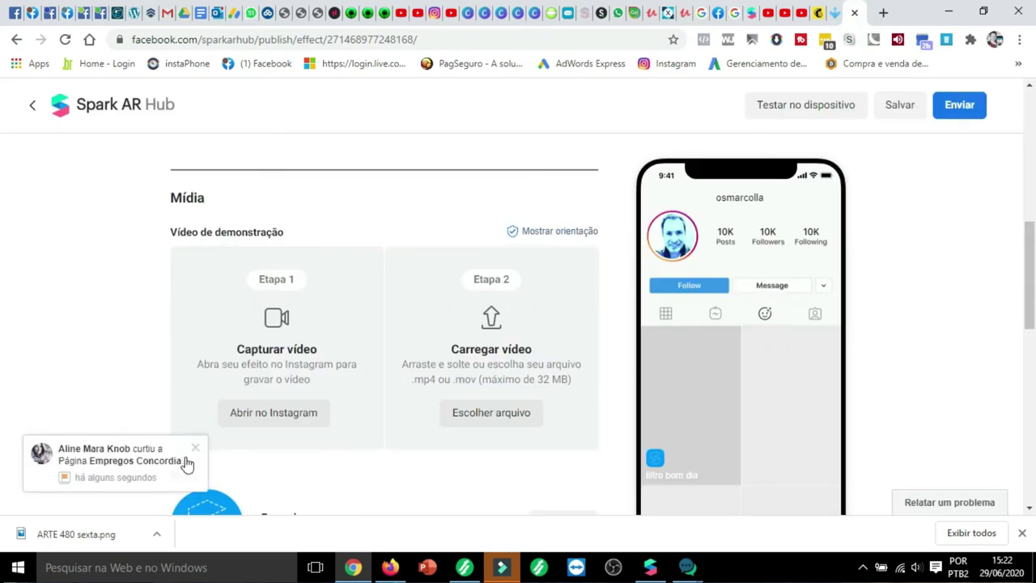
- Replace the effect's icon with the "ARTE 480 sexta" image from Downloads and confirm its crop
{"action": "left_click", "coordinate": [200, 450]}
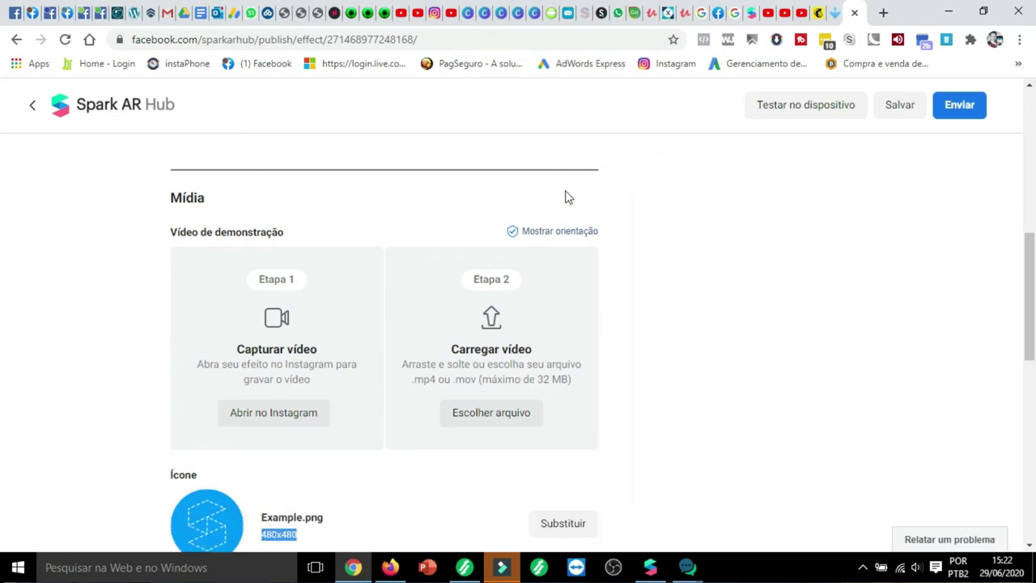
{"action": "scroll", "coordinate": [480, 196], "scroll_direction": "down", "scroll_amount": 2}
{"action": "scroll", "coordinate": [544, 249], "scroll_direction": "up", "scroll_amount": 1}
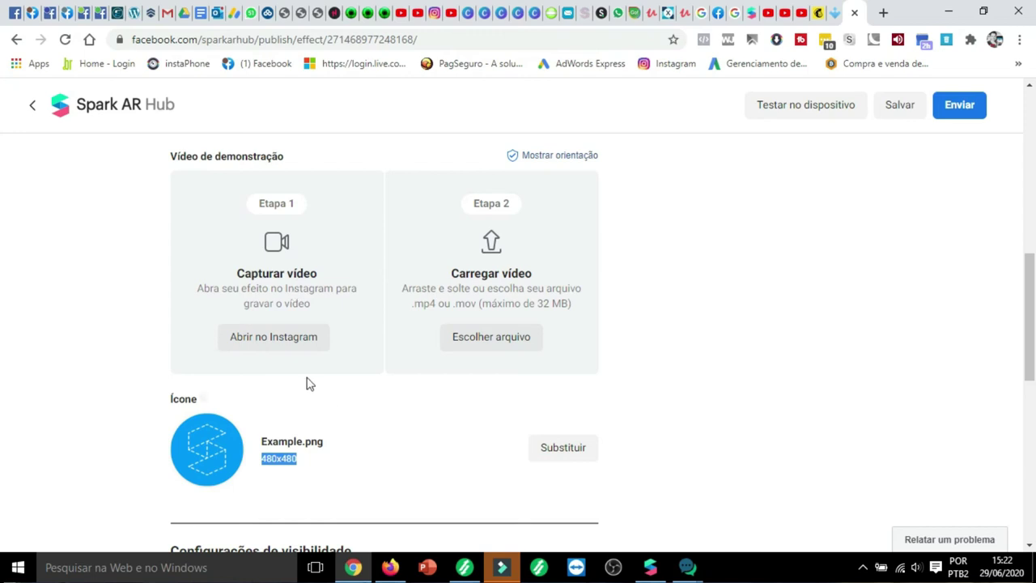
{"action": "scroll", "coordinate": [609, 275], "scroll_direction": "down", "scroll_amount": 1}
{"action": "left_click", "coordinate": [574, 370]}
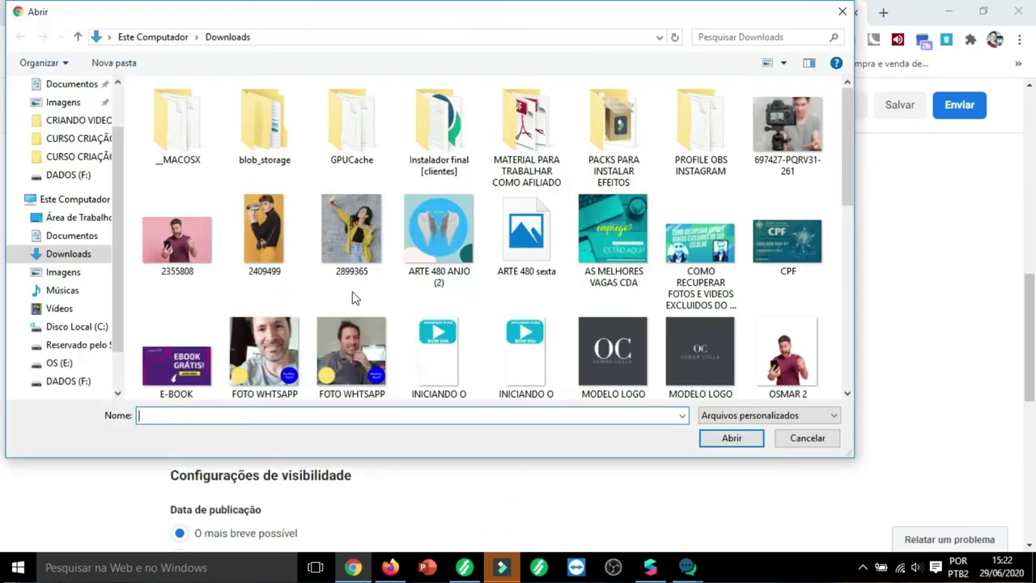
{"action": "left_click", "coordinate": [527, 231]}
{"action": "left_click", "coordinate": [728, 443]}
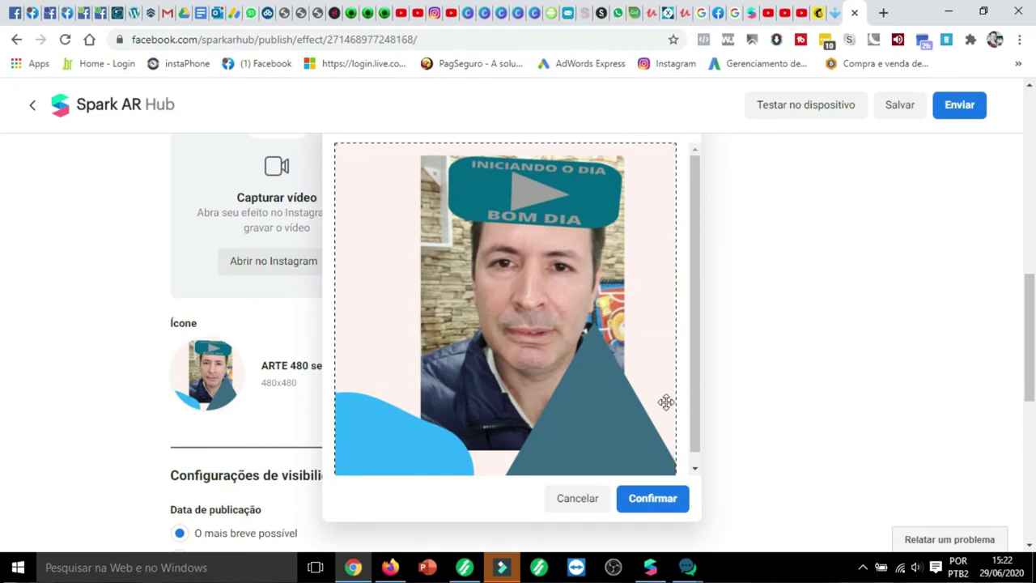
{"action": "left_click", "coordinate": [663, 502]}
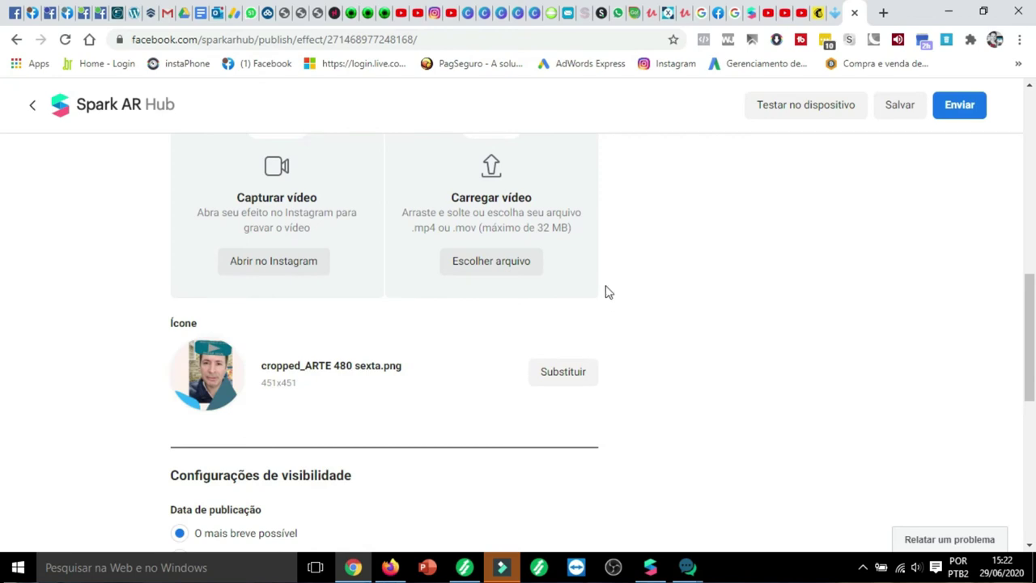
- Enter "Filtro pra dar bom dia a todos." as the instructions for the reviewer
{"action": "scroll", "coordinate": [591, 292], "scroll_direction": "down", "scroll_amount": 2}
{"action": "scroll", "coordinate": [591, 292], "scroll_direction": "up", "scroll_amount": 2}
{"action": "scroll", "coordinate": [591, 291], "scroll_direction": "down", "scroll_amount": 4}
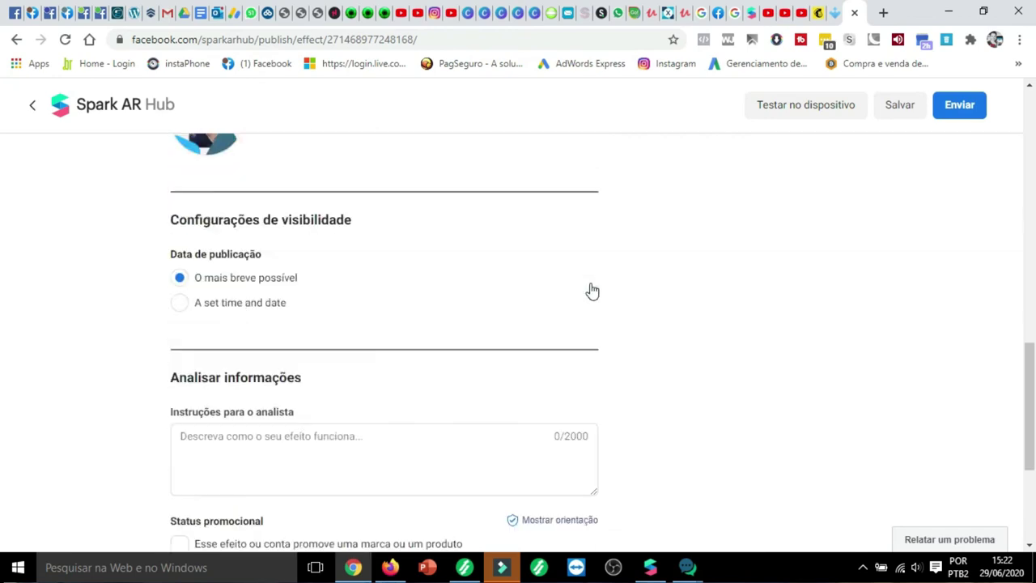
{"action": "scroll", "coordinate": [591, 291], "scroll_direction": "down", "scroll_amount": 1}
{"action": "left_click", "coordinate": [366, 392]}
{"action": "type", "text": "Filtro pra sar"}
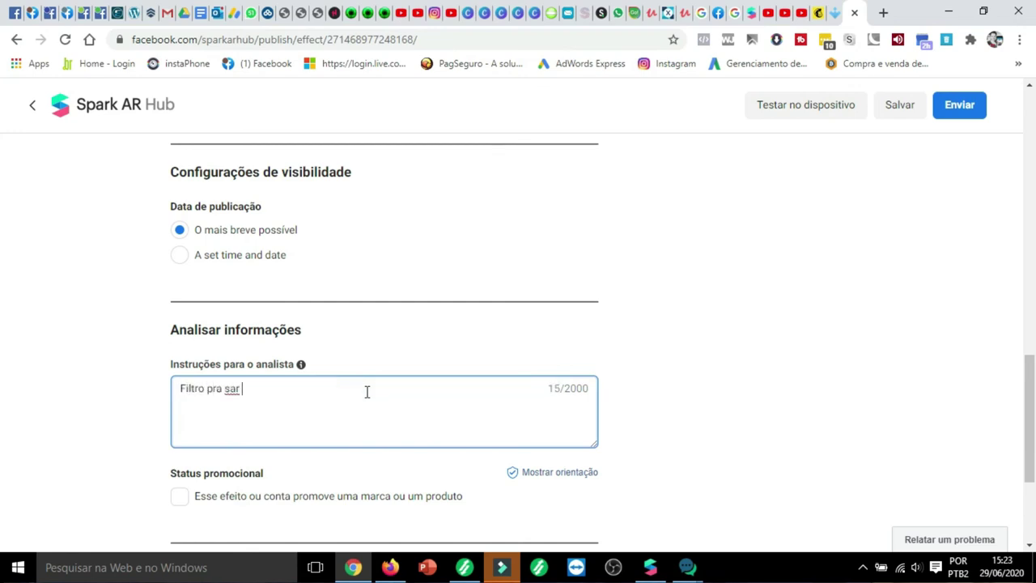
{"action": "type", "text": " bom dia a todos"}
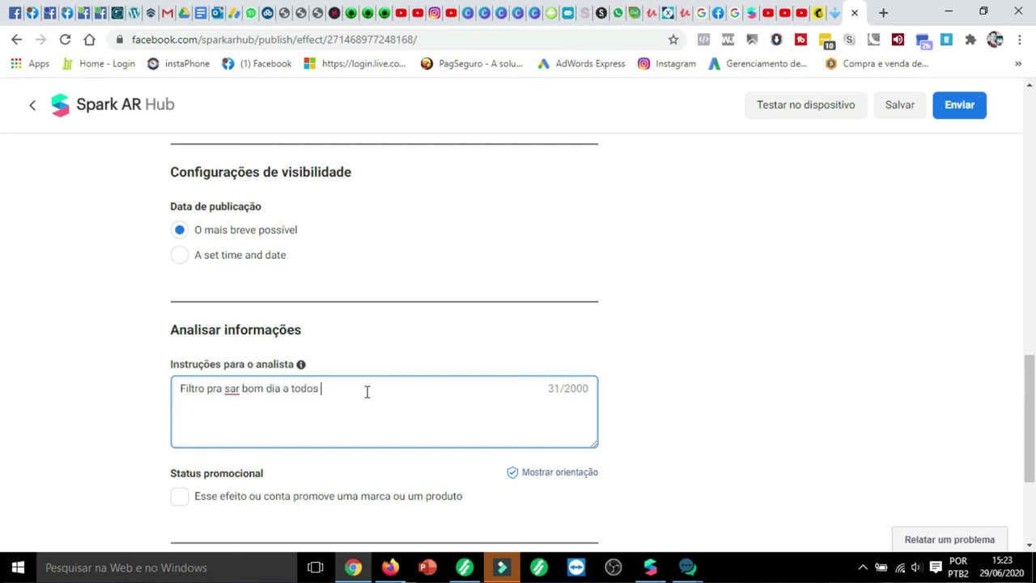
{"action": "left_click", "coordinate": [241, 389]}
{"action": "key", "text": "BackSpace"}
{"action": "key", "text": "BackSpace"}
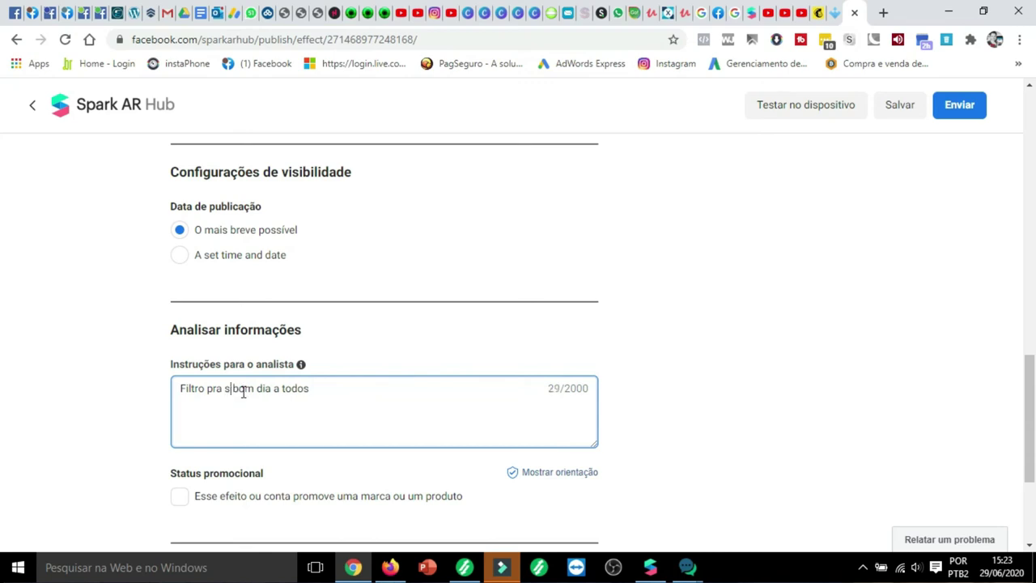
{"action": "key", "text": "BackSpace"}
{"action": "type", "text": "dar"}
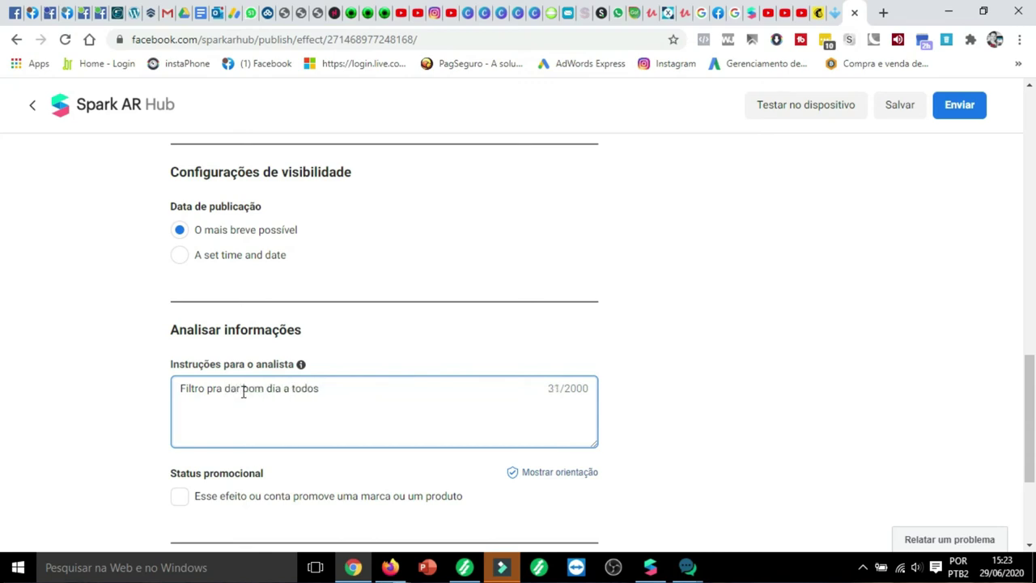
{"action": "left_click", "coordinate": [326, 388]}
{"action": "type", "text": "."}
- Review the publishing form from the legal agreement and effect details through to the demo video options
{"action": "scroll", "coordinate": [705, 341], "scroll_direction": "down", "scroll_amount": 3}
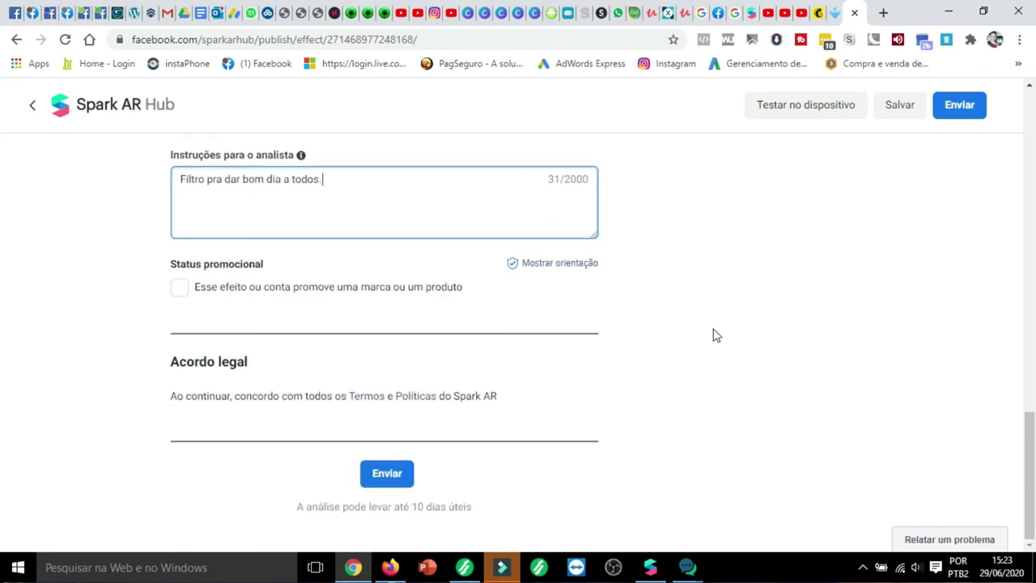
{"action": "scroll", "coordinate": [715, 335], "scroll_direction": "up", "scroll_amount": 8}
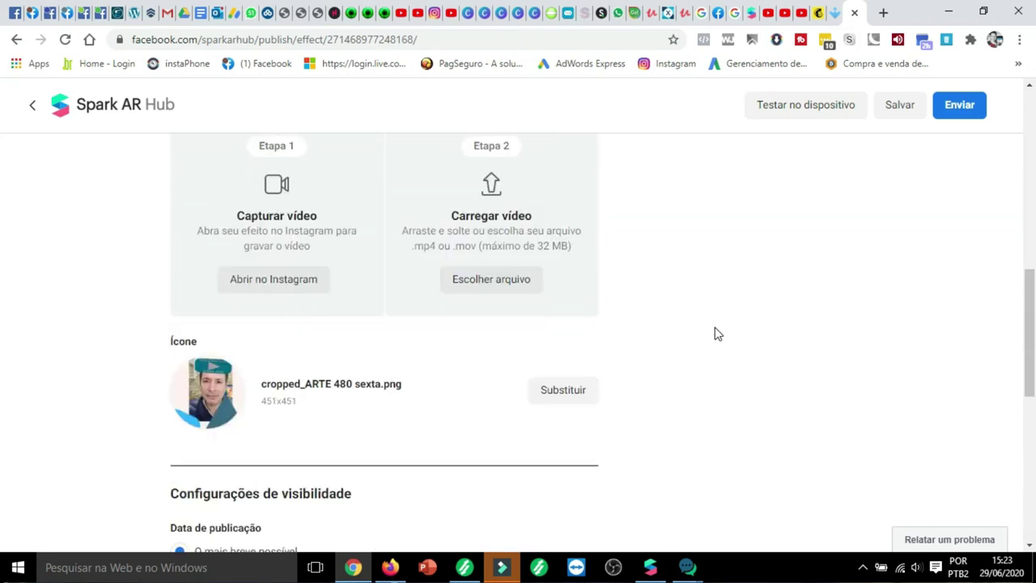
{"action": "scroll", "coordinate": [714, 334], "scroll_direction": "up", "scroll_amount": 1}
{"action": "scroll", "coordinate": [714, 335], "scroll_direction": "up", "scroll_amount": 4}
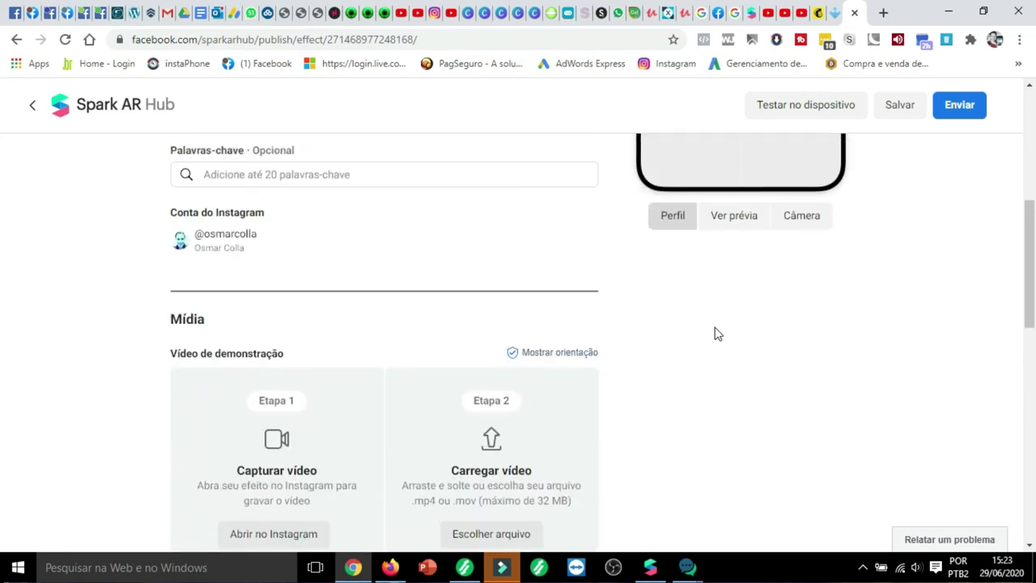
{"action": "scroll", "coordinate": [923, 327], "scroll_direction": "up", "scroll_amount": 4}
{"action": "scroll", "coordinate": [947, 316], "scroll_direction": "down", "scroll_amount": 3}
{"action": "scroll", "coordinate": [947, 318], "scroll_direction": "down", "scroll_amount": 2}
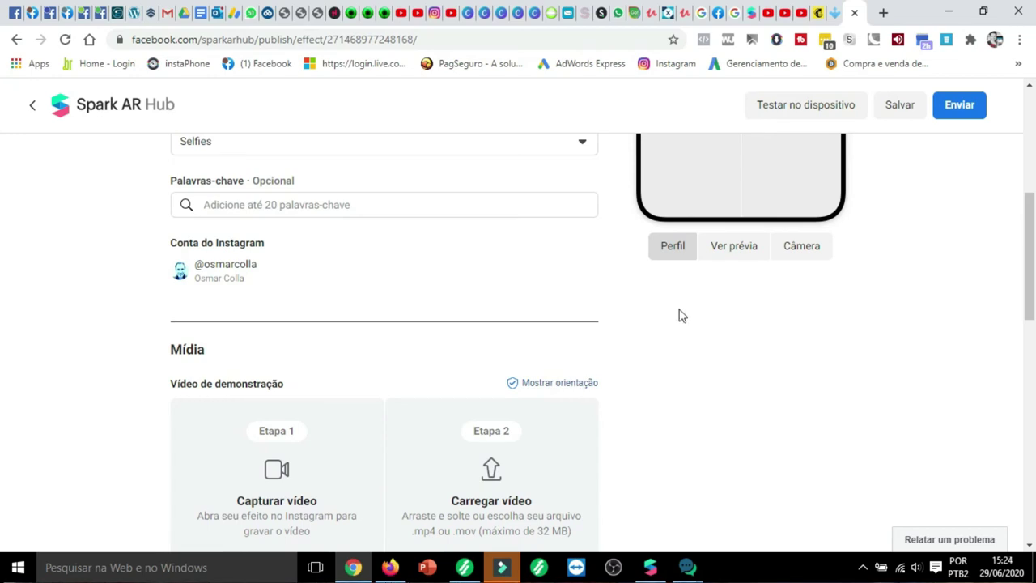
{"action": "scroll", "coordinate": [677, 314], "scroll_direction": "down", "scroll_amount": 3}
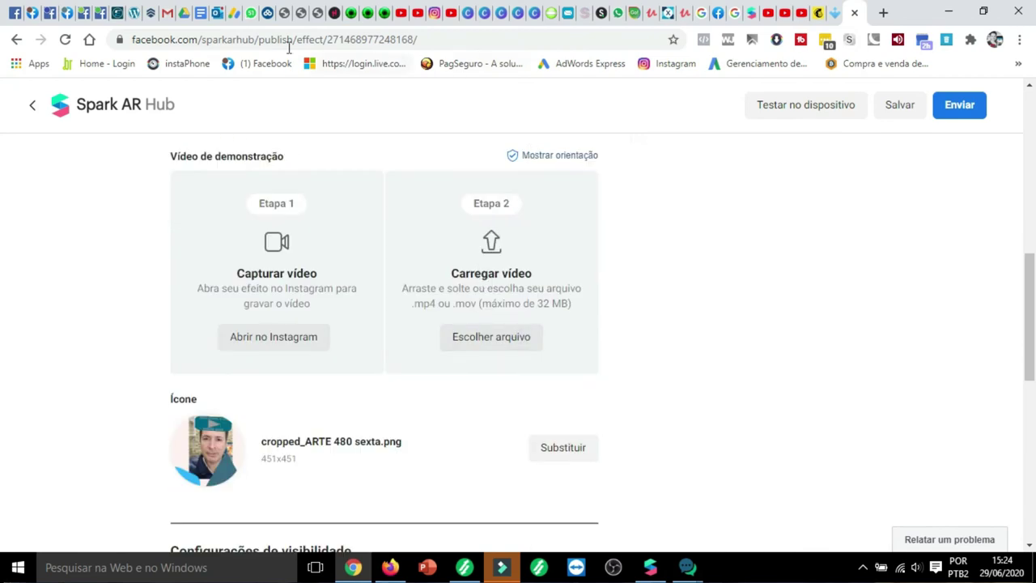
- Switch to WhatsApp Web and preview the received filter demo video in picture-in-picture mode
{"action": "left_click", "coordinate": [251, 13]}
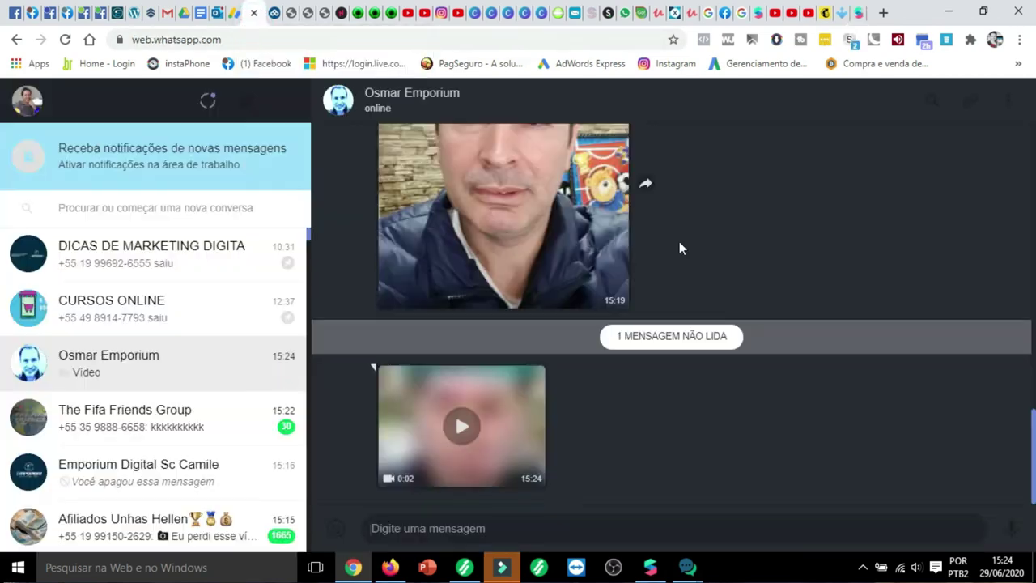
{"action": "left_click", "coordinate": [397, 378]}
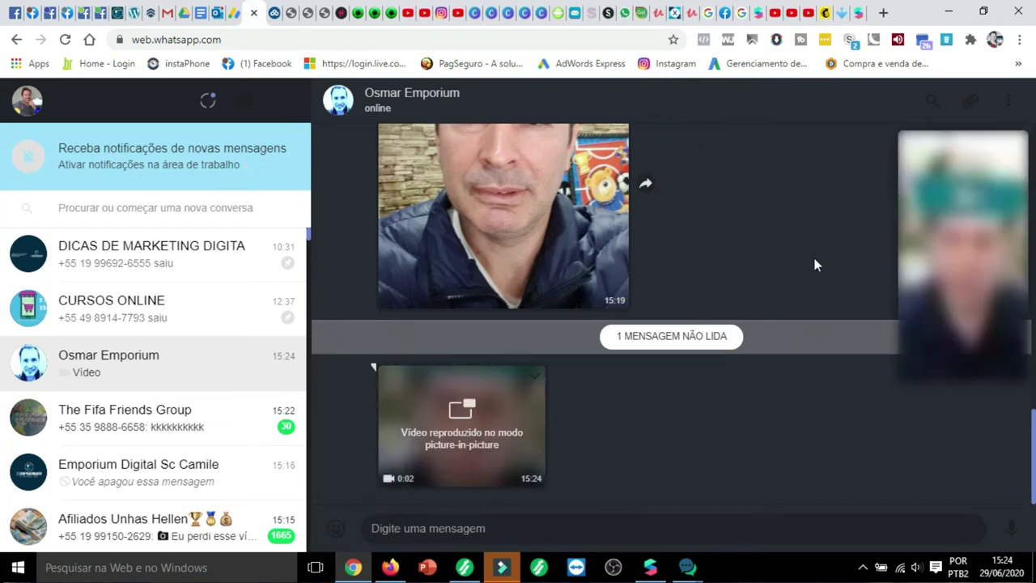
{"action": "mouse_move", "coordinate": [917, 148]}
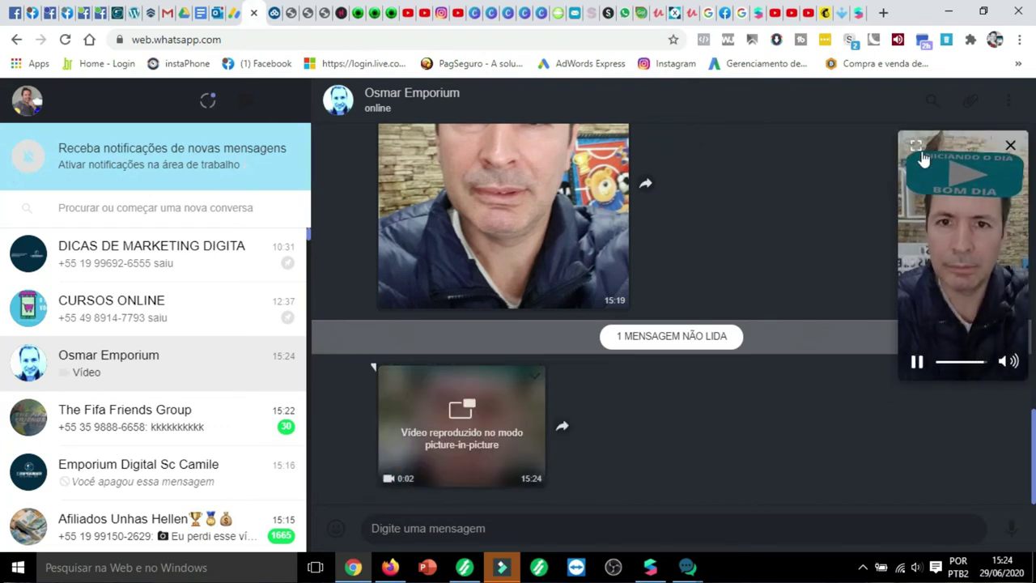
{"action": "left_click", "coordinate": [1011, 147]}
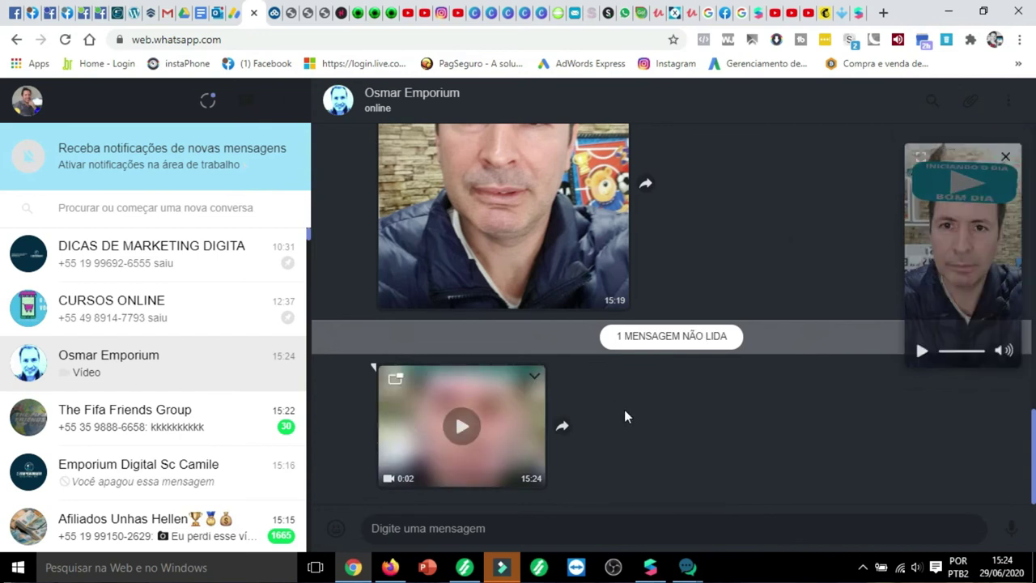
- Download the received demo video from the WhatsApp conversation and dismiss the browser's download notice
{"action": "left_click", "coordinate": [534, 375]}
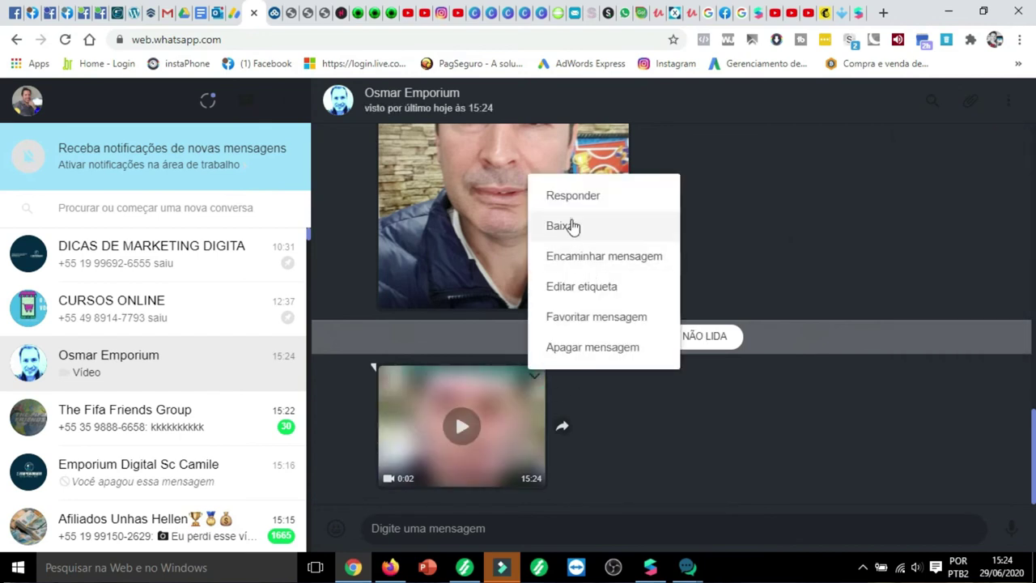
{"action": "left_click", "coordinate": [611, 229]}
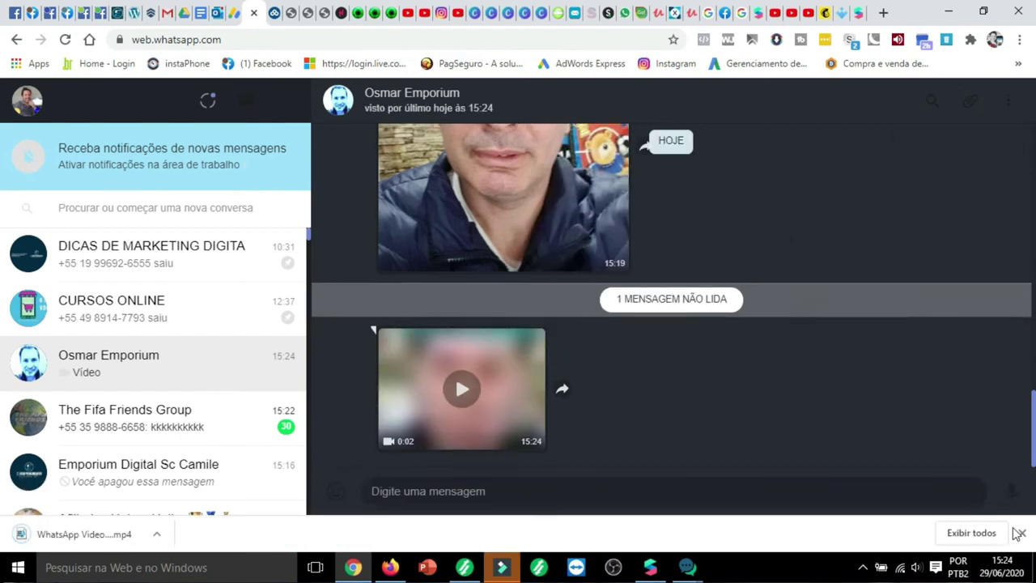
{"action": "left_click", "coordinate": [1018, 533]}
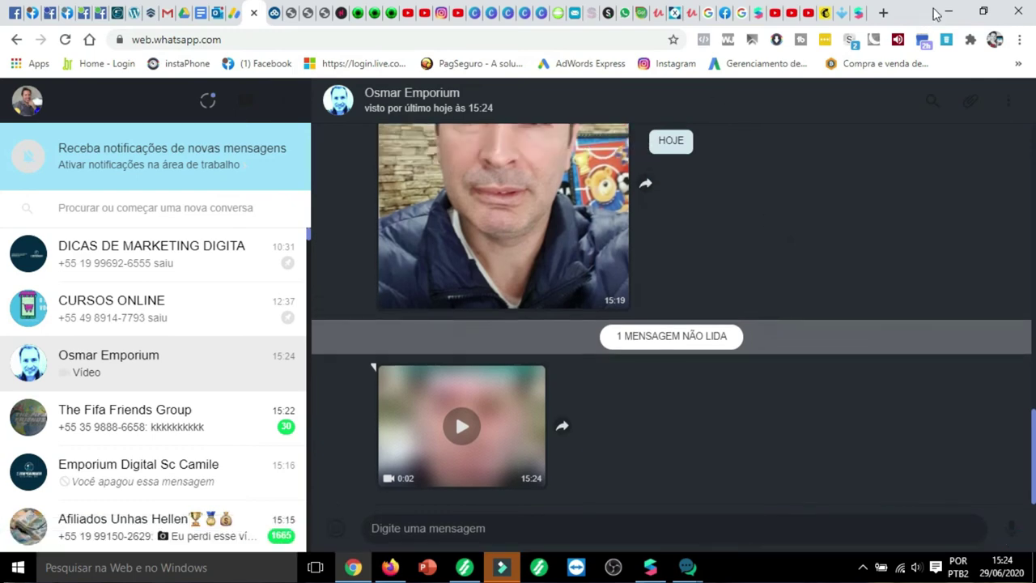
- Return to Spark AR Hub and upload "WhatsApp Video 2020-06-29 at 15.24.44" as the effect's demo video
{"action": "left_click", "coordinate": [946, 12]}
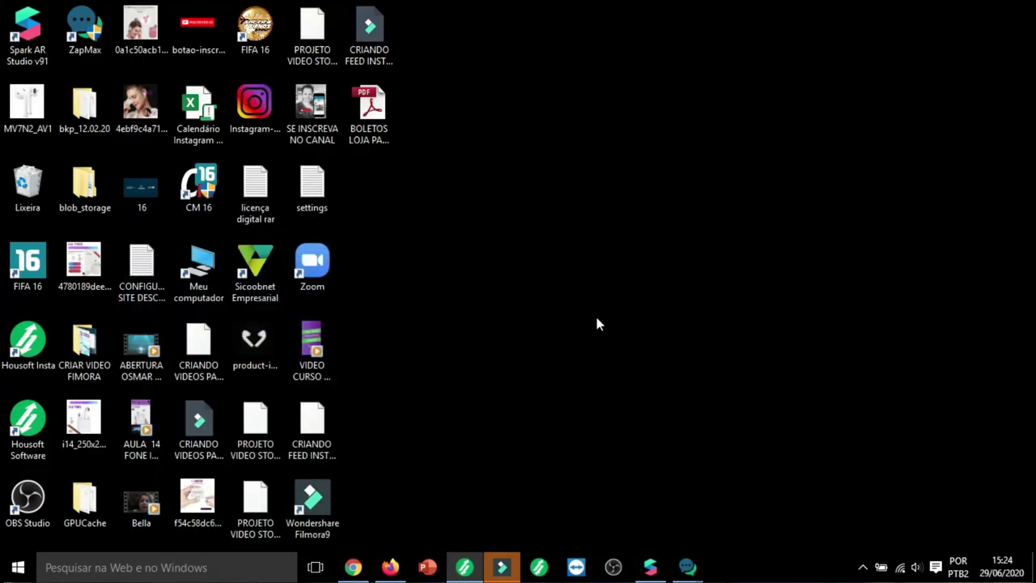
{"action": "left_click", "coordinate": [354, 567]}
{"action": "left_click", "coordinate": [859, 12]}
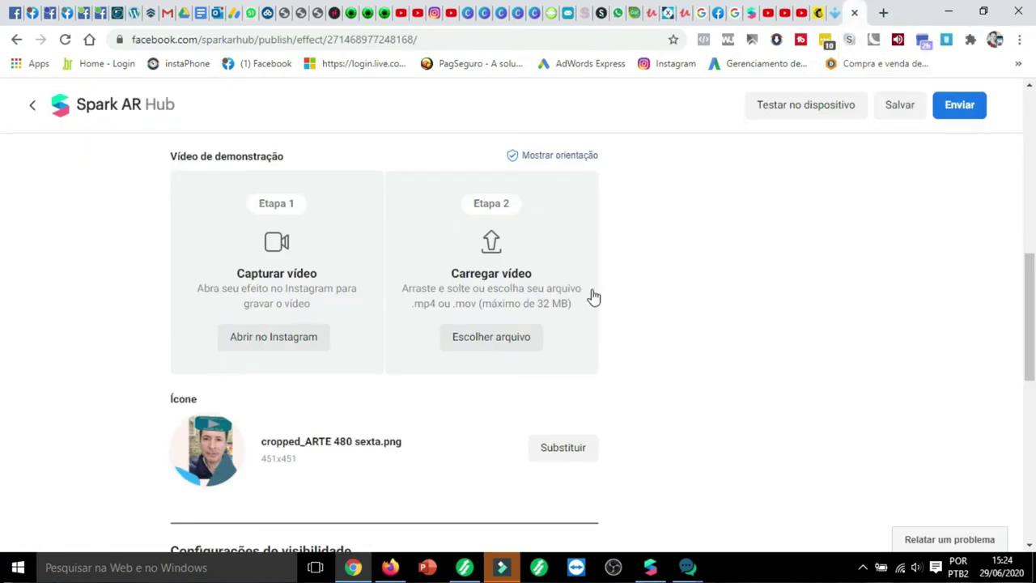
{"action": "left_click", "coordinate": [495, 335]}
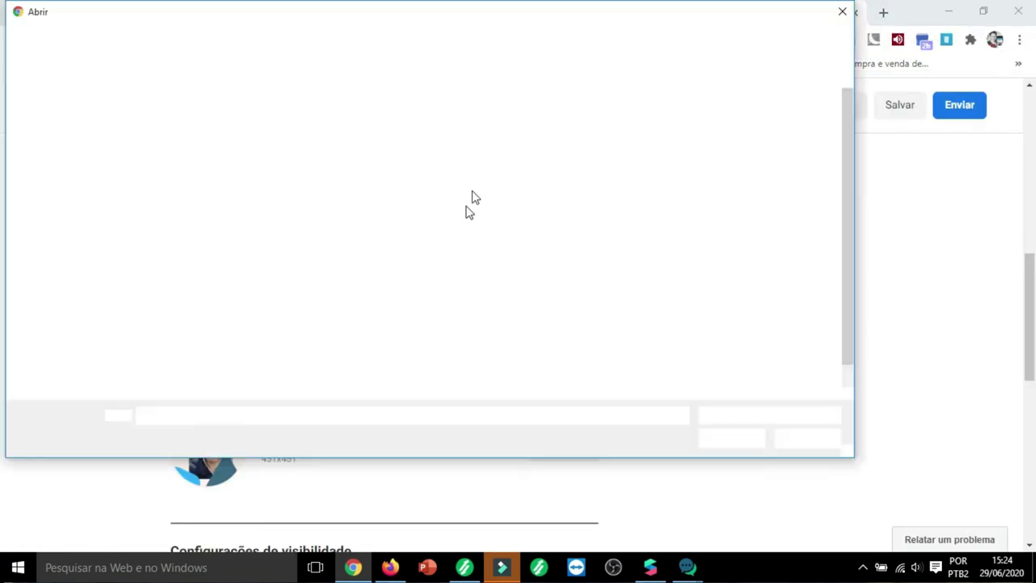
{"action": "left_click", "coordinate": [187, 357]}
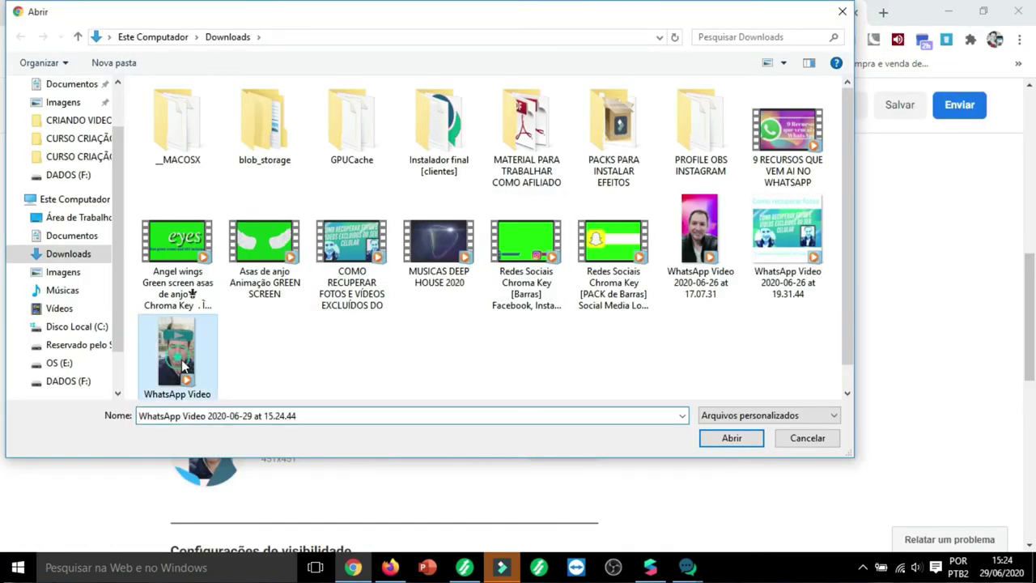
{"action": "left_click", "coordinate": [709, 443]}
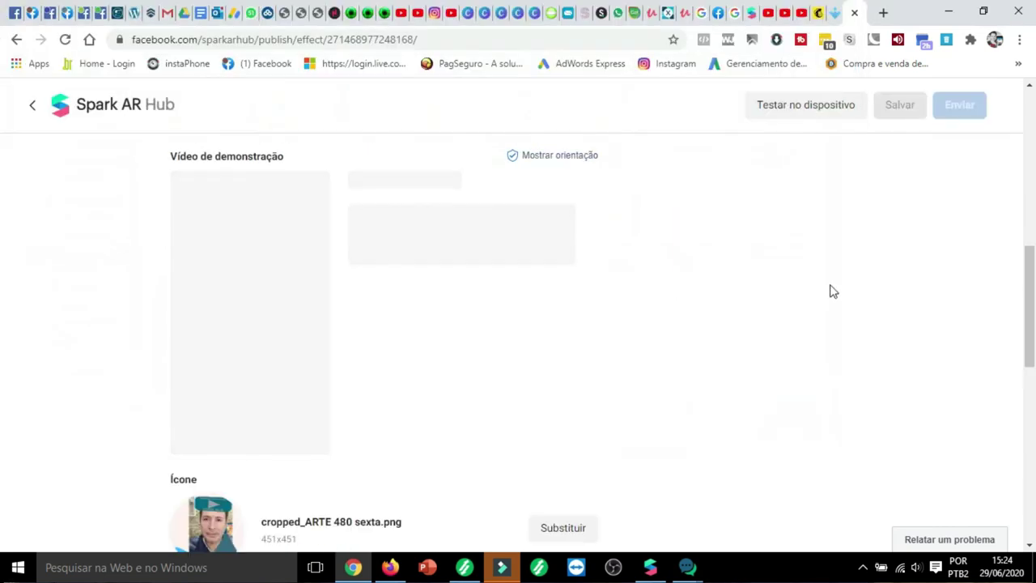
- Choose the third frame as the demo video's thumbnail and check it in the phone profile preview
{"action": "scroll", "coordinate": [866, 296], "scroll_direction": "up", "scroll_amount": 6}
{"action": "scroll", "coordinate": [879, 296], "scroll_direction": "down", "scroll_amount": 6}
{"action": "scroll", "coordinate": [208, 218], "scroll_direction": "down", "scroll_amount": 3}
{"action": "scroll", "coordinate": [620, 267], "scroll_direction": "up", "scroll_amount": 5}
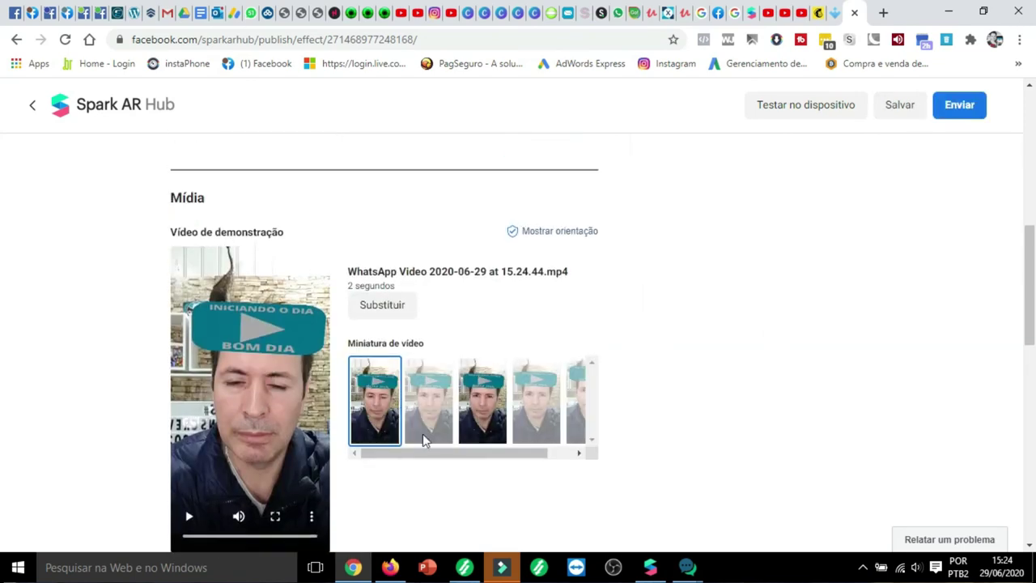
{"action": "scroll", "coordinate": [881, 331], "scroll_direction": "up", "scroll_amount": 5}
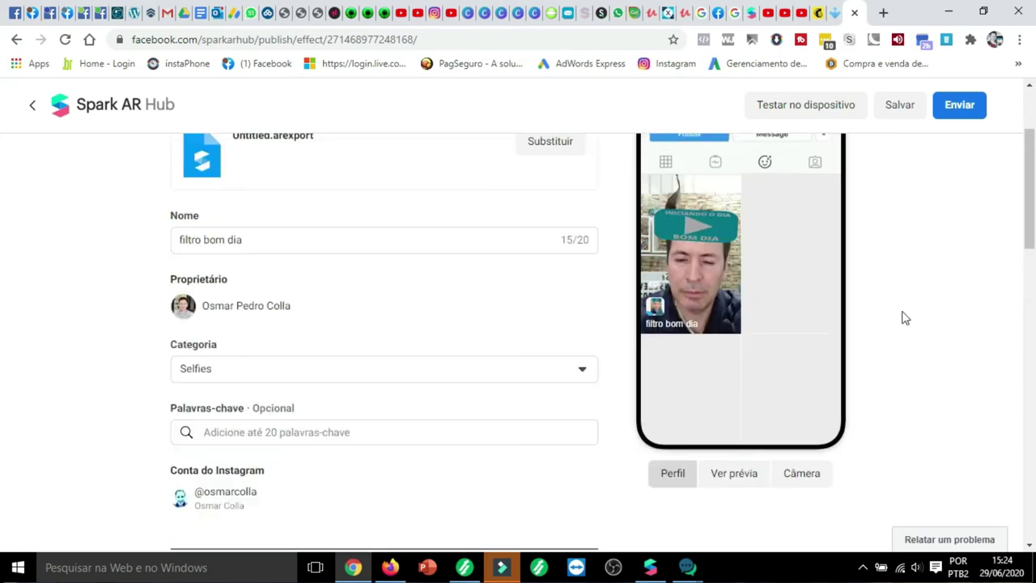
{"action": "scroll", "coordinate": [902, 316], "scroll_direction": "down", "scroll_amount": 5}
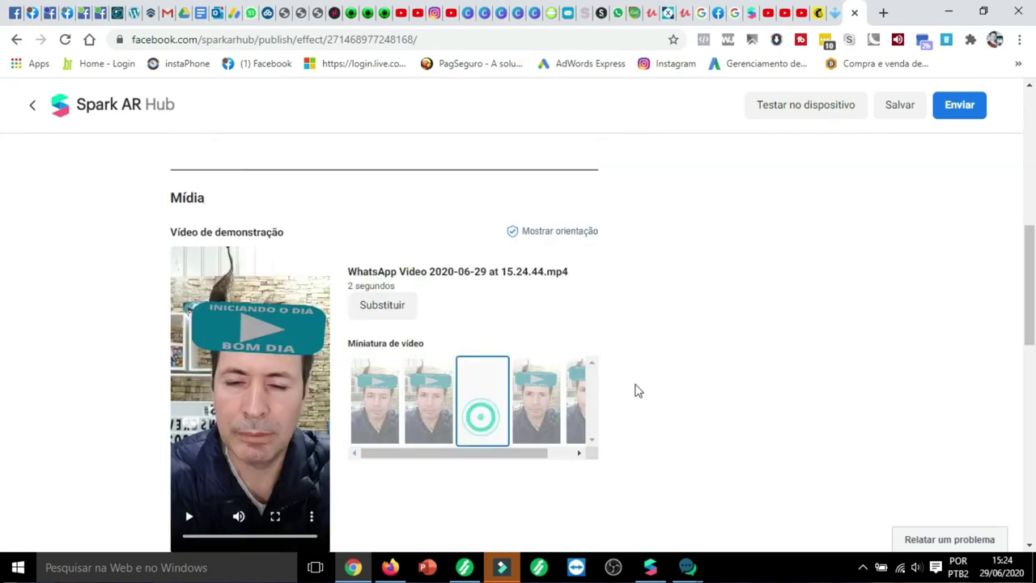
{"action": "scroll", "coordinate": [818, 328], "scroll_direction": "up", "scroll_amount": 3}
{"action": "scroll", "coordinate": [930, 311], "scroll_direction": "up", "scroll_amount": 1}
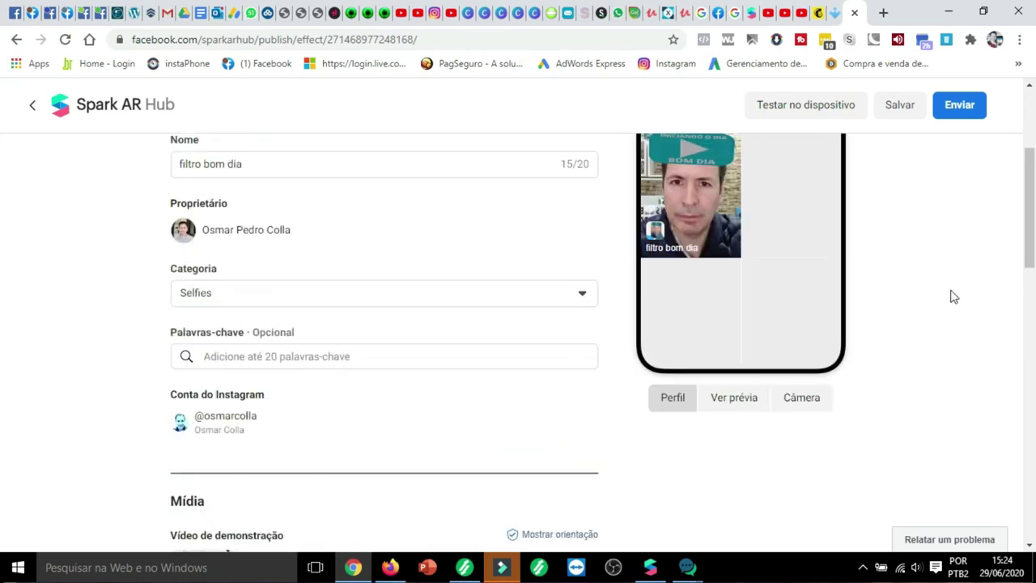
{"action": "scroll", "coordinate": [847, 268], "scroll_direction": "down", "scroll_amount": 6}
{"action": "scroll", "coordinate": [772, 269], "scroll_direction": "down", "scroll_amount": 1}
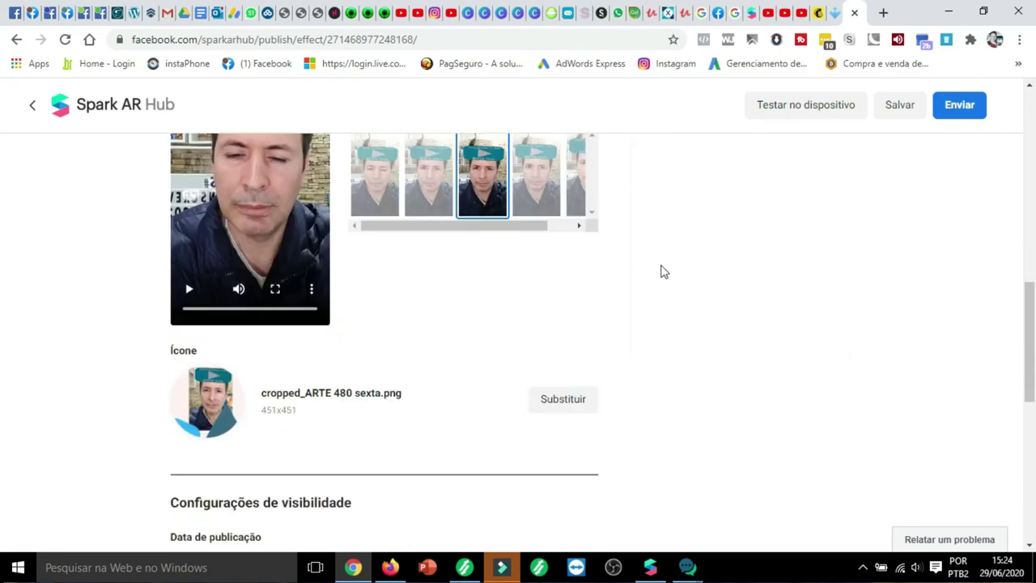
- Check the remaining publishing settings of the effect and enter "bom dia" in the optional keywords field
{"action": "scroll", "coordinate": [661, 271], "scroll_direction": "down", "scroll_amount": 3}
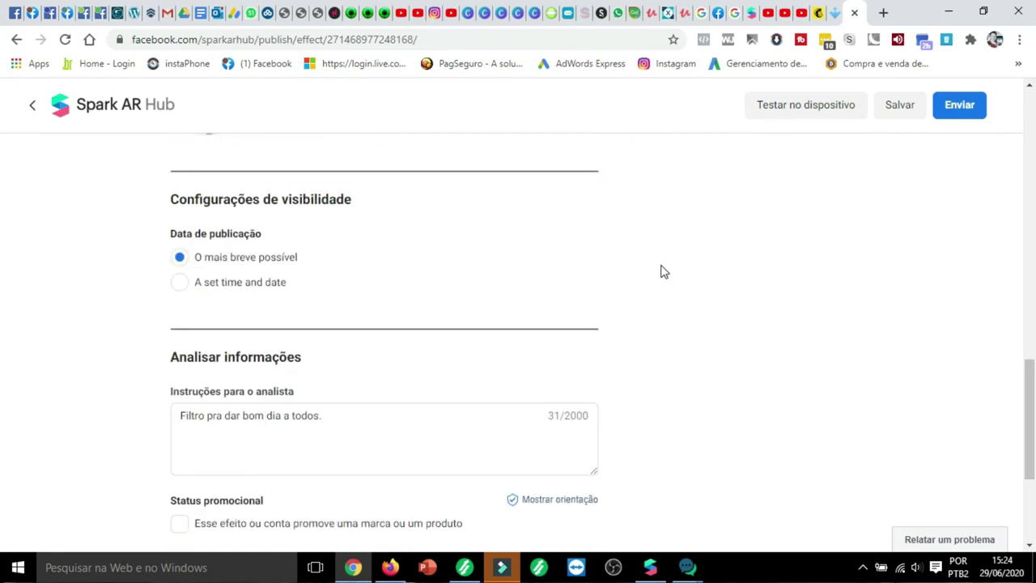
{"action": "scroll", "coordinate": [660, 273], "scroll_direction": "down", "scroll_amount": 3}
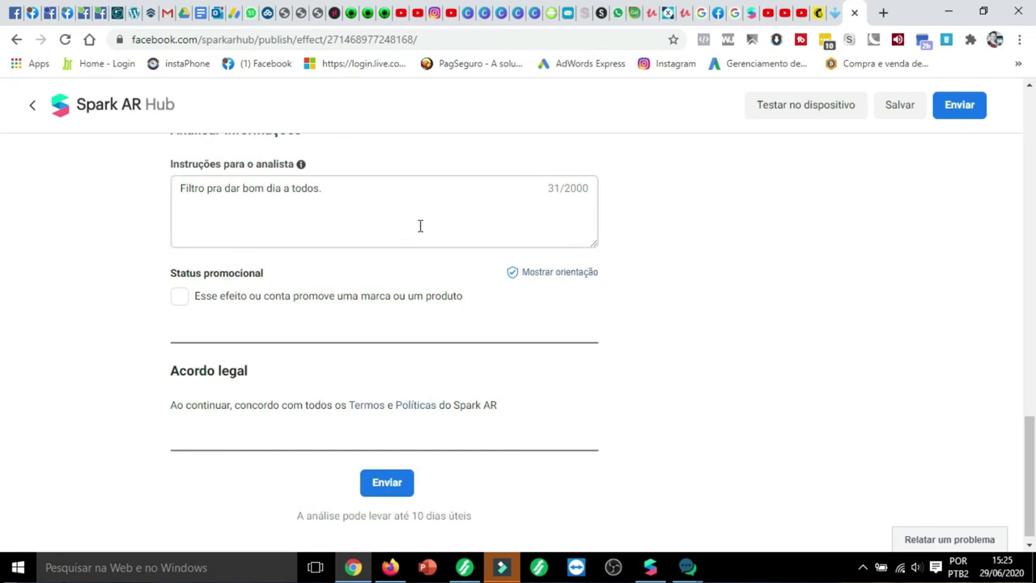
{"action": "scroll", "coordinate": [704, 267], "scroll_direction": "up", "scroll_amount": 5}
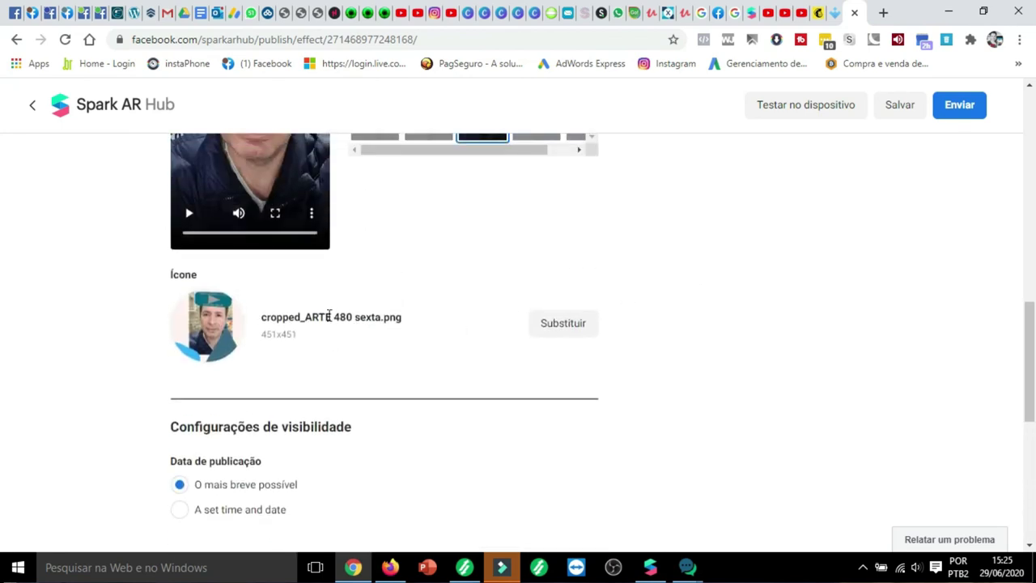
{"action": "scroll", "coordinate": [746, 302], "scroll_direction": "up", "scroll_amount": 3}
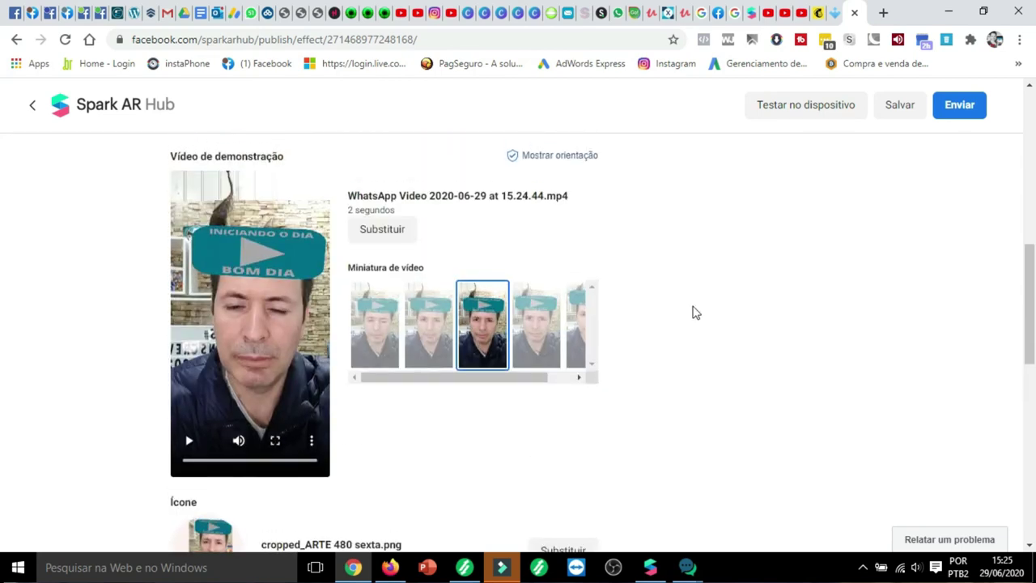
{"action": "scroll", "coordinate": [638, 298], "scroll_direction": "up", "scroll_amount": 2}
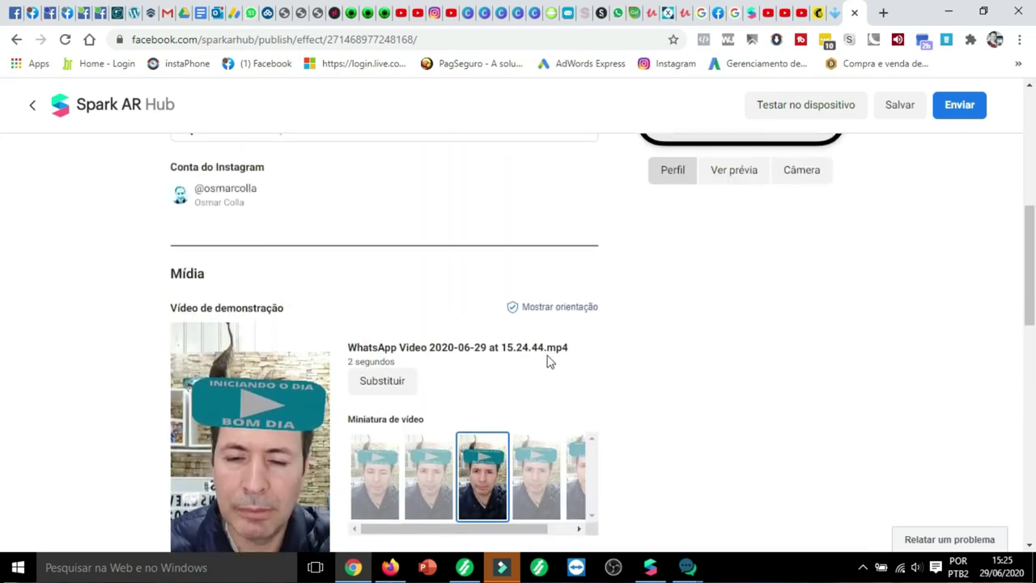
{"action": "scroll", "coordinate": [653, 338], "scroll_direction": "up", "scroll_amount": 2}
{"action": "left_click", "coordinate": [276, 280]}
{"action": "type", "text": "bom dia"}
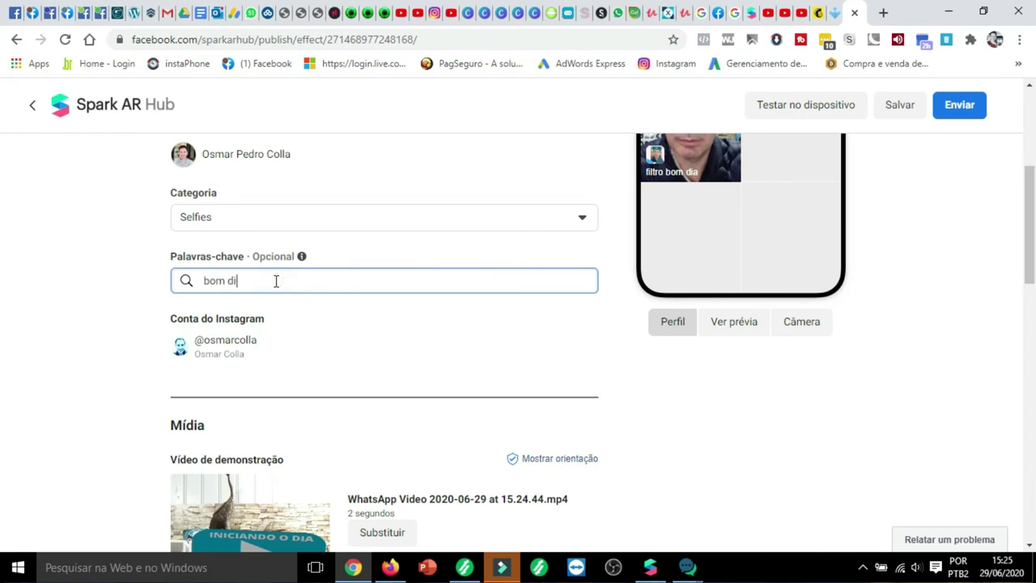
{"action": "left_click", "coordinate": [652, 377]}
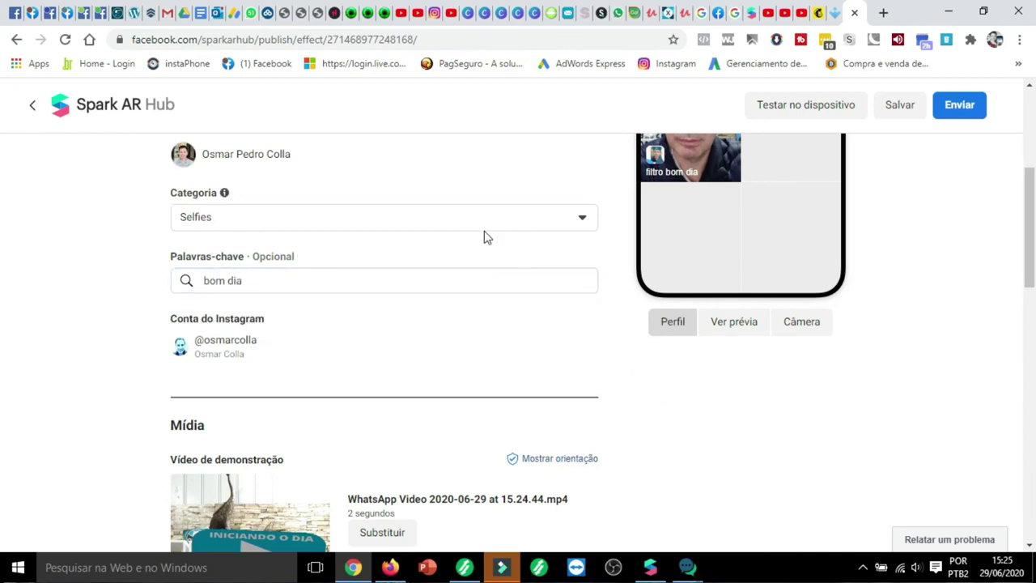
- Submit the "filtro bom dia" effect for review and check its estimated review date
{"action": "scroll", "coordinate": [581, 280], "scroll_direction": "up", "scroll_amount": 3}
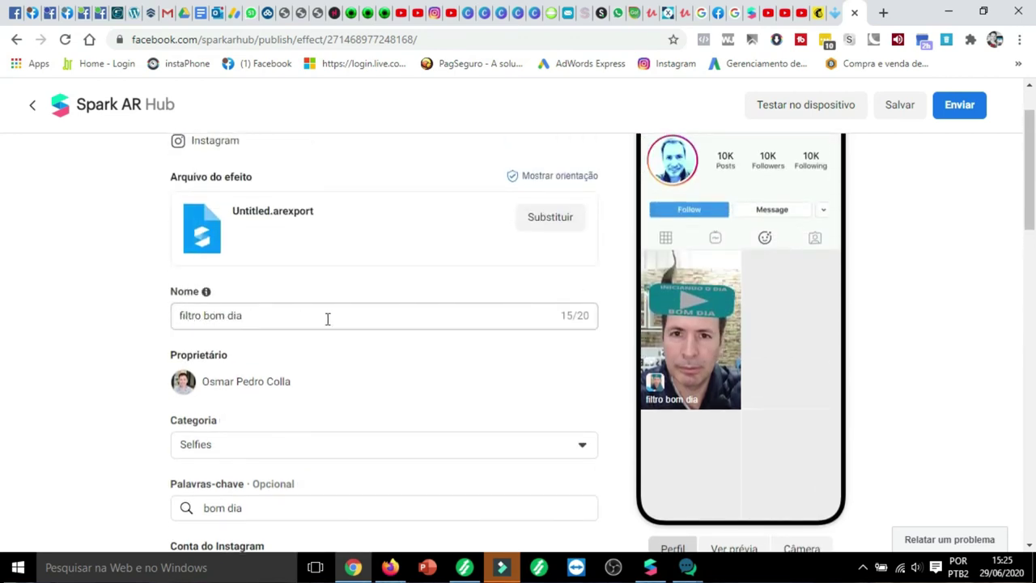
{"action": "scroll", "coordinate": [959, 316], "scroll_direction": "up", "scroll_amount": 2}
{"action": "left_click", "coordinate": [961, 113]}
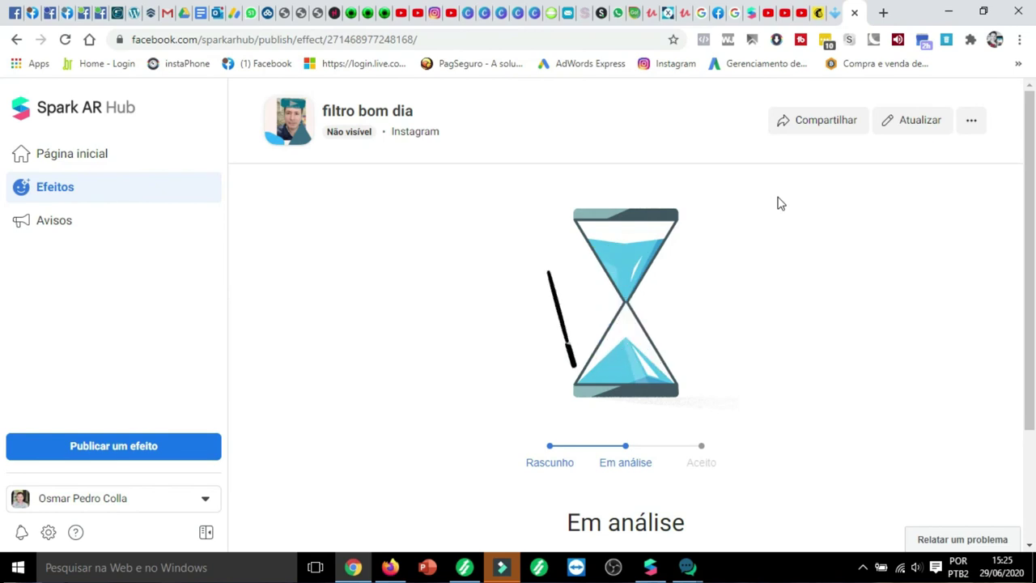
{"action": "scroll", "coordinate": [779, 202], "scroll_direction": "down", "scroll_amount": 2}
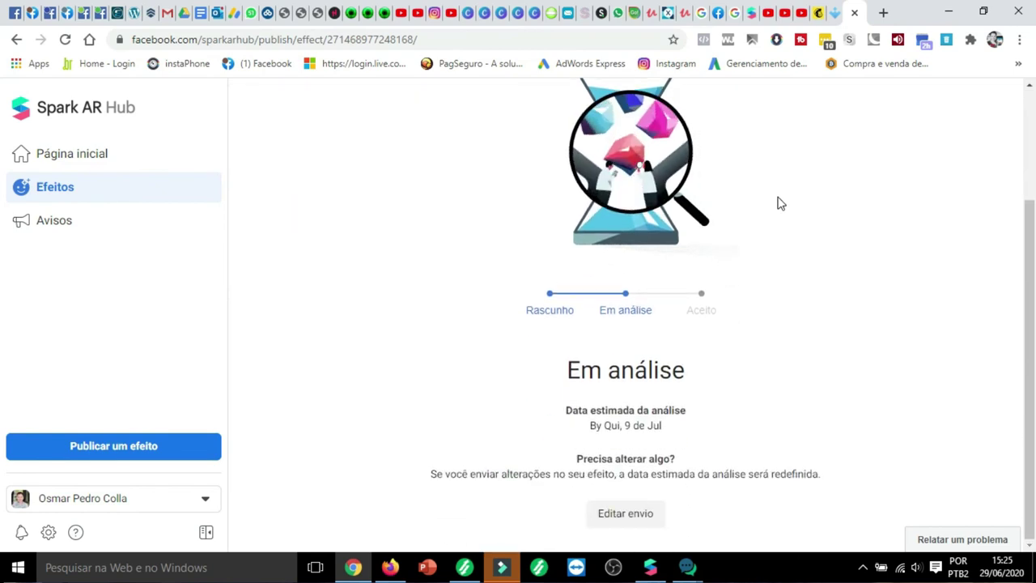